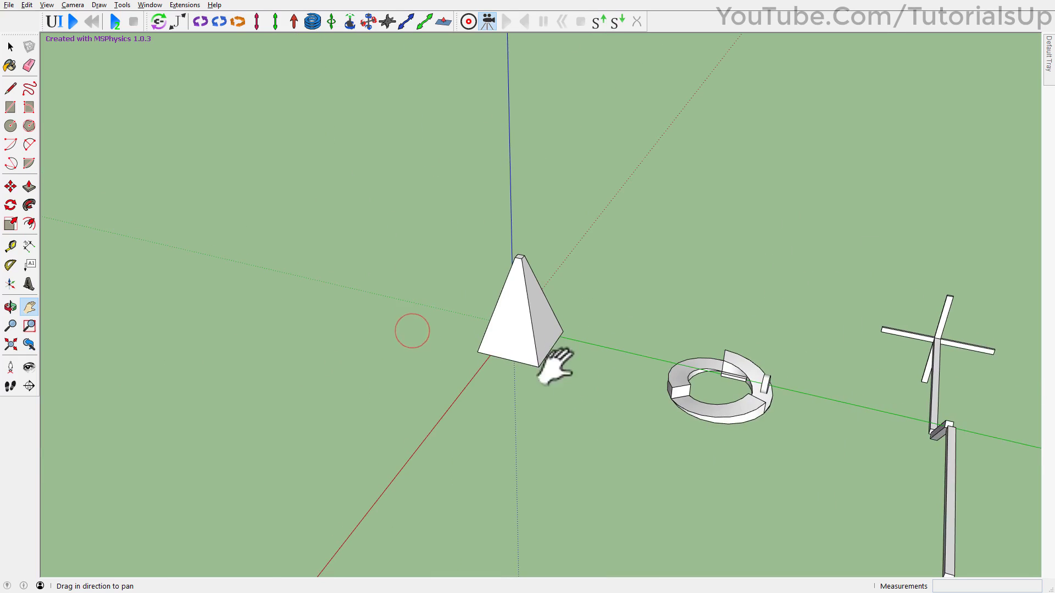
# - Add a universal joint at the centre of the pyramid's top face, with its axis drawn straight up about 1.45'
pyautogui.scroll(6, 506, 308)
pyautogui.moveTo(530, 241); pyautogui.dragTo(520, 380)
pyautogui.scroll(2, 511, 305)
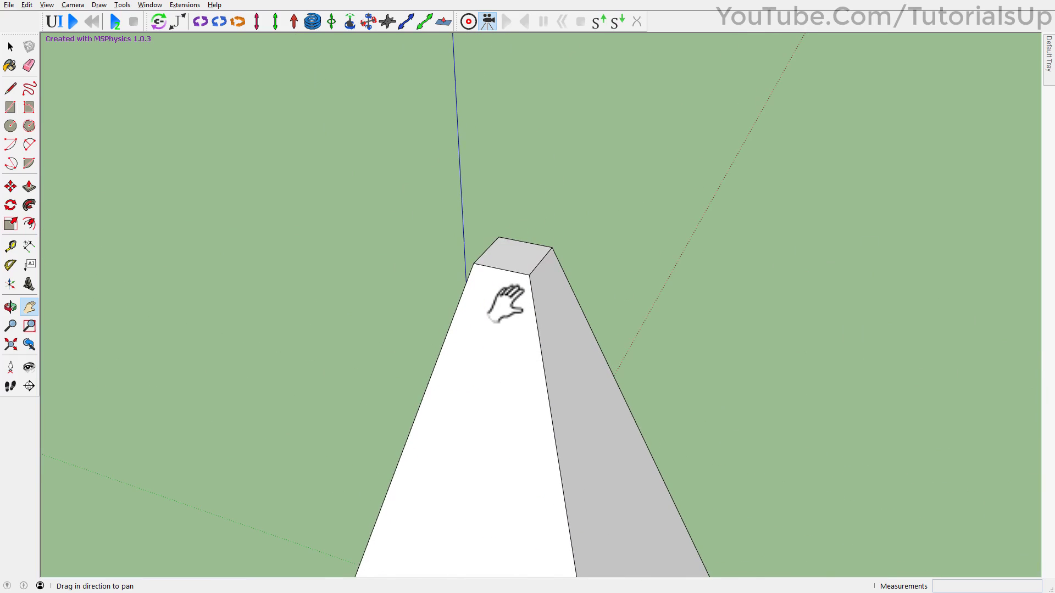
pyautogui.moveTo(515, 308); pyautogui.dragTo(508, 333)
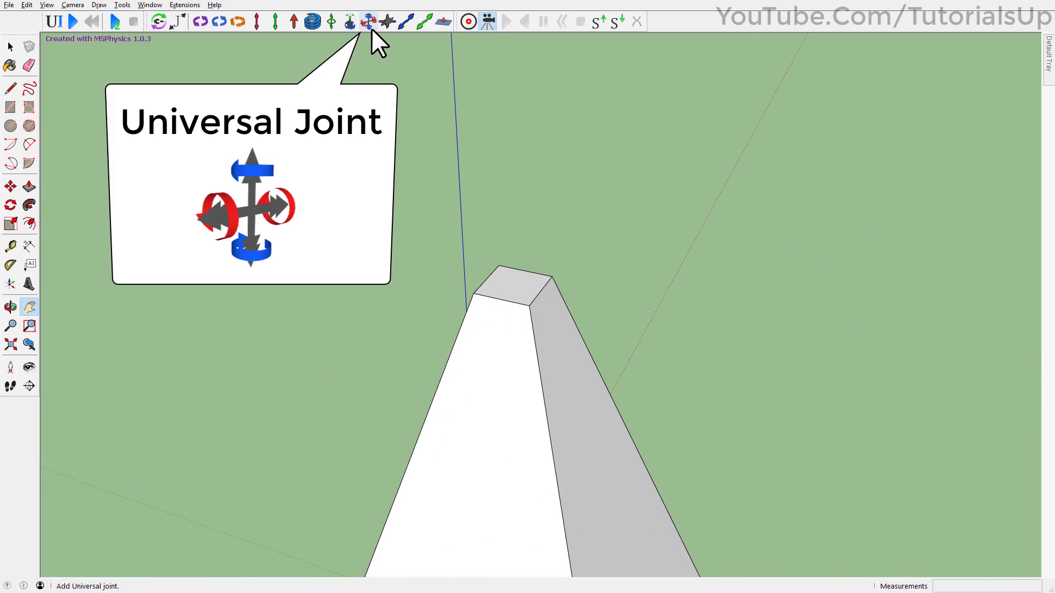
pyautogui.click(371, 28)
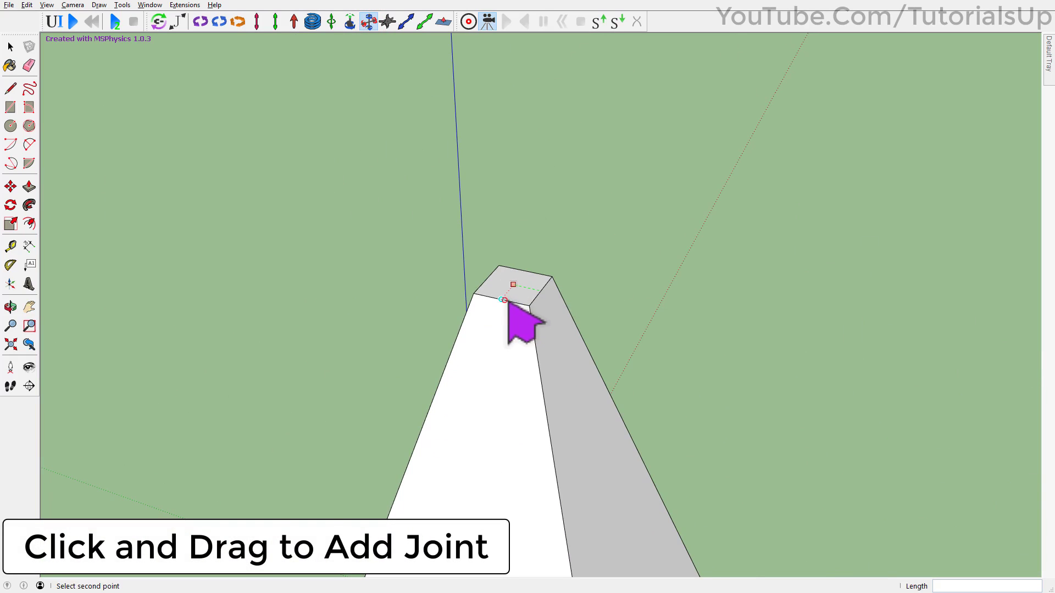
pyautogui.moveTo(511, 156); pyautogui.dragTo(511, 157)
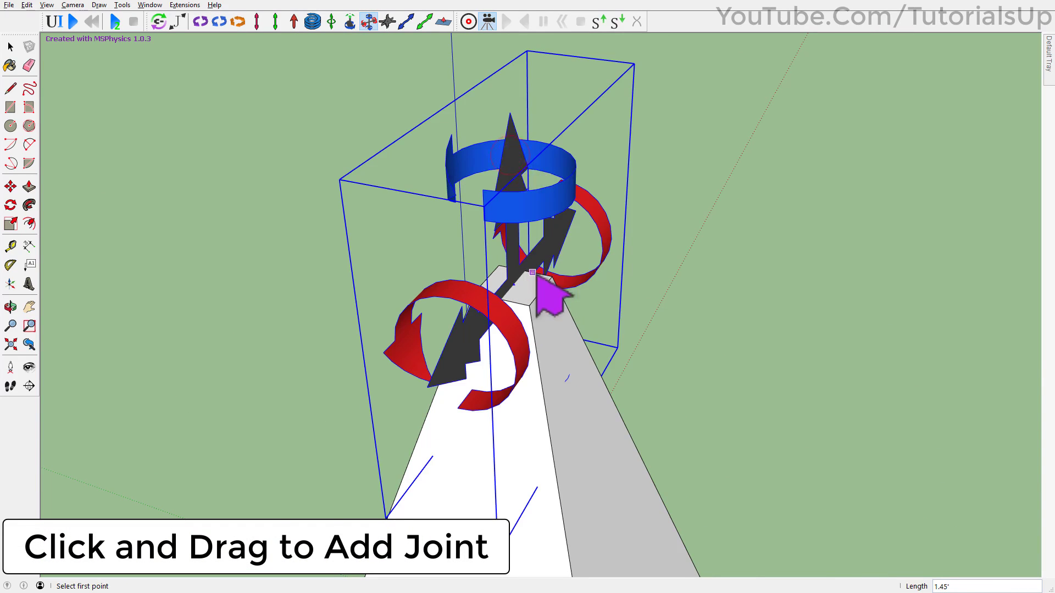
# - Try moving the universal joint up from the pyramid's top face, and undo the move
pyautogui.moveTo(535, 273); pyautogui.dragTo(424, 205, button='middle')
pyautogui.press('m')
pyautogui.scroll(3, 485, 173)
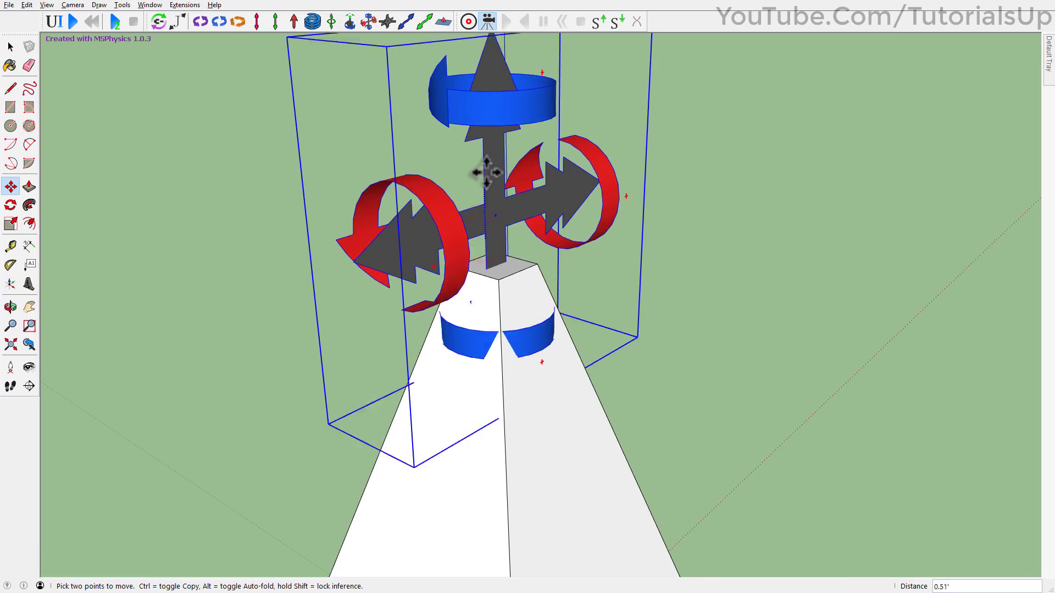
pyautogui.click(473, 83)
pyautogui.moveTo(504, 240); pyautogui.dragTo(361, 351, button='middle')
pyautogui.hotkey('ctrl', 'z')
# - Connect the pyramid to the selected universal joint with the MSPhysics joint connection tool
pyautogui.scroll(-1, 492, 233)
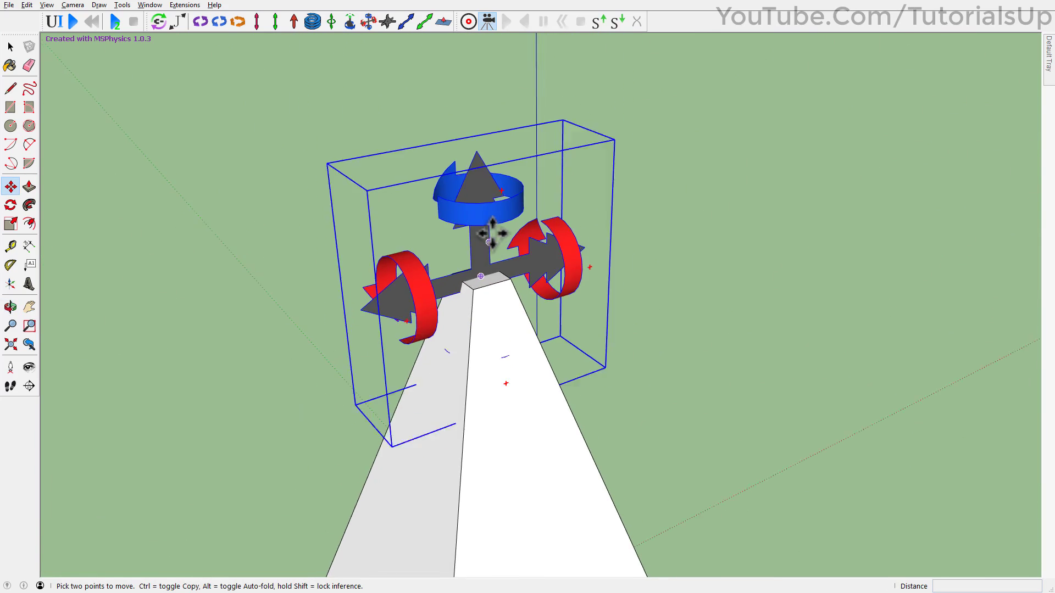
pyautogui.scroll(-1, 490, 379)
pyautogui.press('h')
pyautogui.moveTo(490, 387); pyautogui.dragTo(495, 248)
pyautogui.scroll(-3, 496, 248)
pyautogui.moveTo(515, 326); pyautogui.dragTo(508, 317)
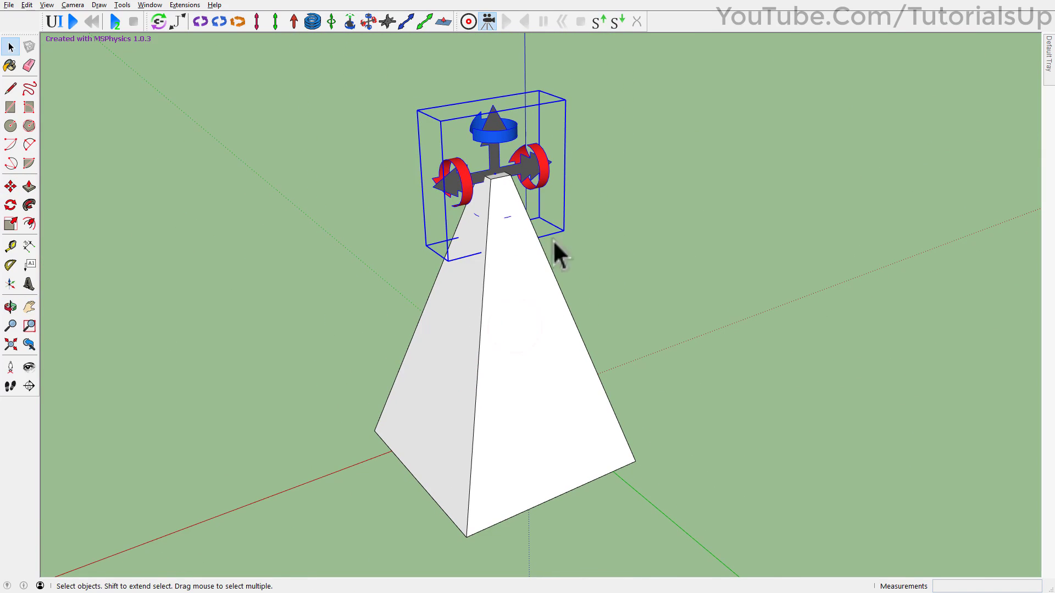
pyautogui.click(158, 22)
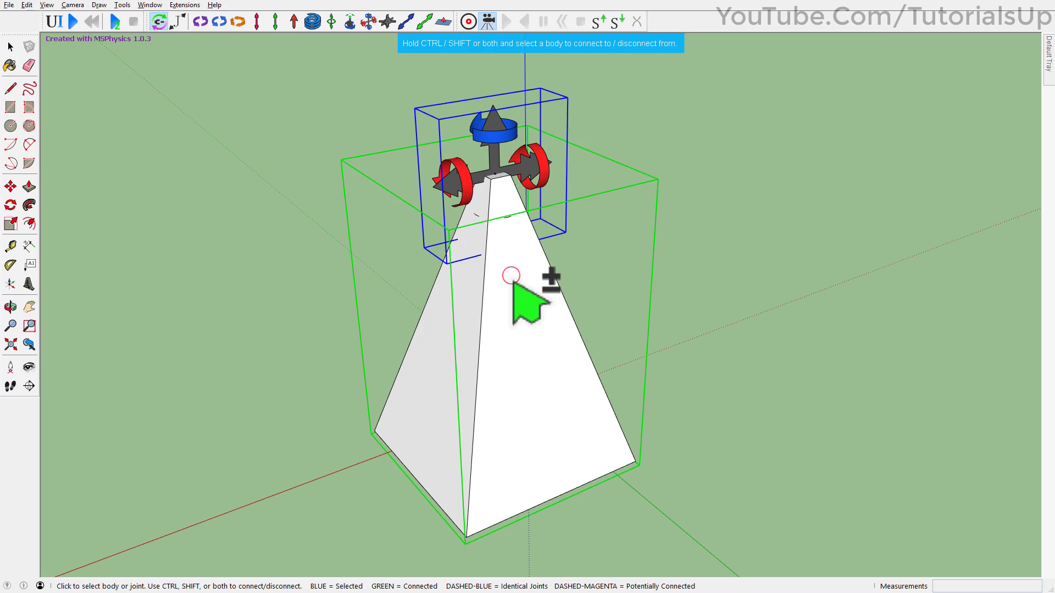
# - Run the simulation, pull the pyramid around its universal joint in several directions, and reset the simulation
pyautogui.moveTo(685, 278); pyautogui.dragTo(687, 257, button='middle')
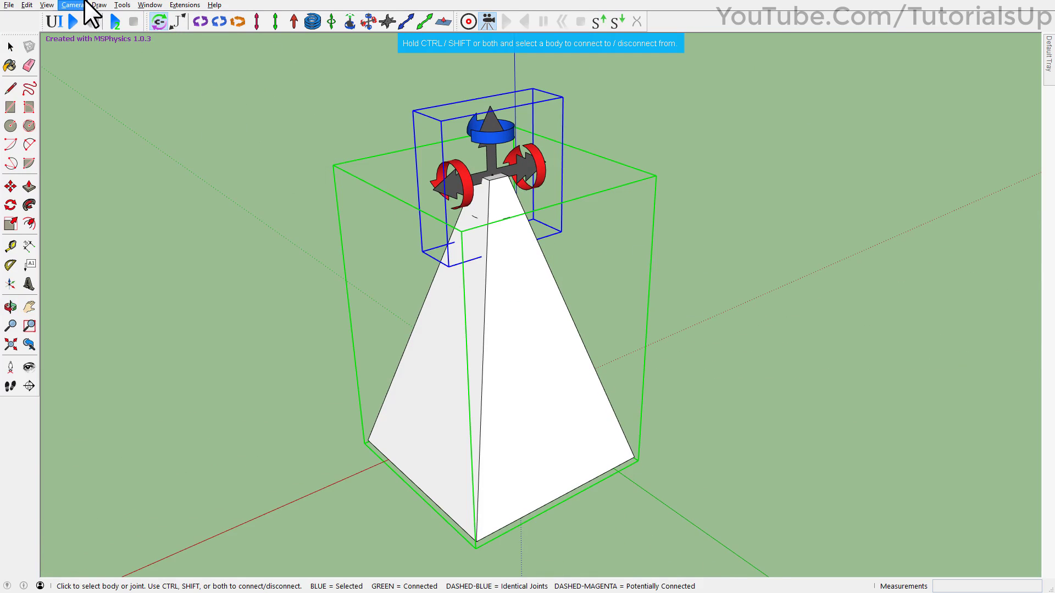
pyautogui.click(73, 24)
pyautogui.moveTo(523, 374); pyautogui.dragTo(478, 379)
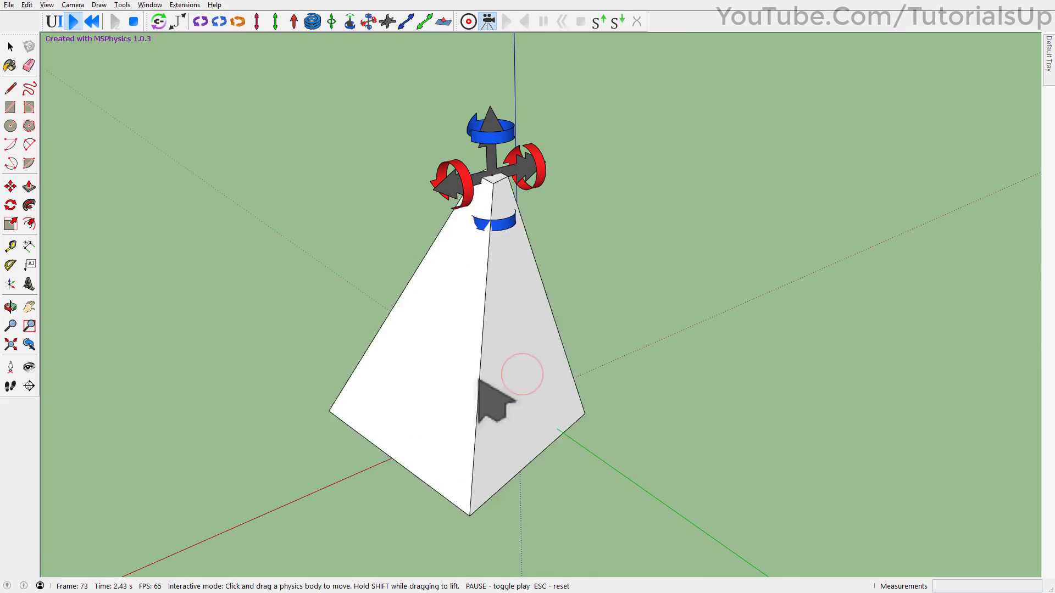
pyautogui.click(528, 378)
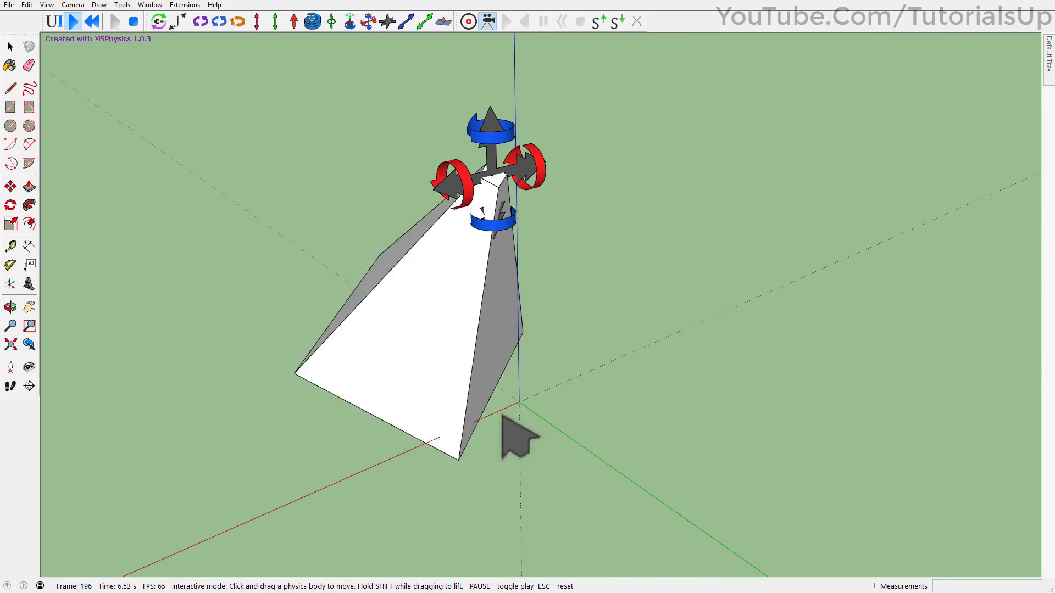
pyautogui.moveTo(513, 436); pyautogui.dragTo(330, 344, button='middle')
pyautogui.moveTo(551, 410); pyautogui.dragTo(881, 415, button='middle')
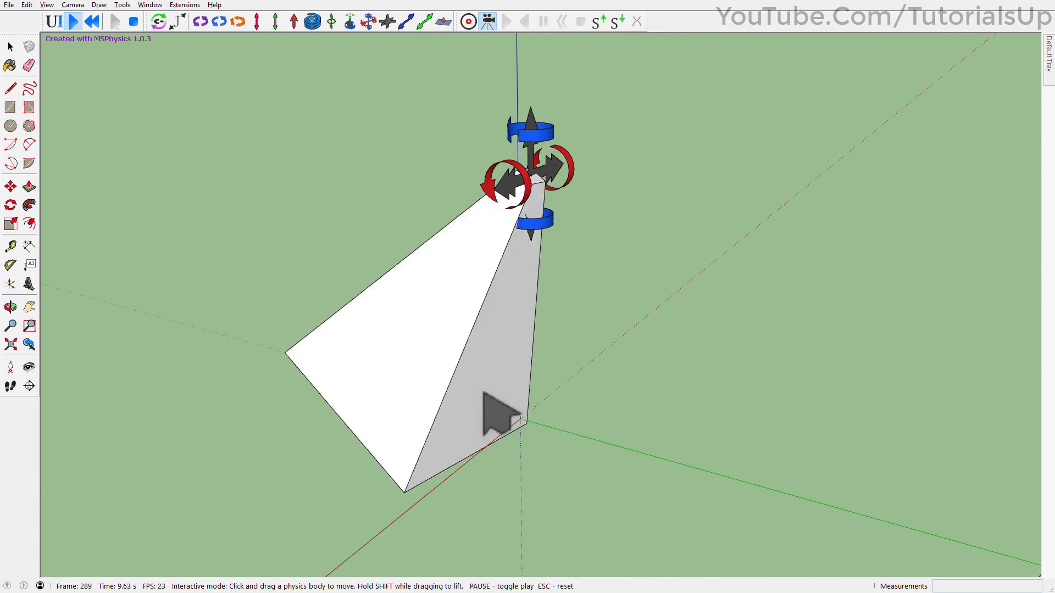
pyautogui.moveTo(468, 390); pyautogui.dragTo(791, 399)
pyautogui.moveTo(551, 407); pyautogui.dragTo(803, 372)
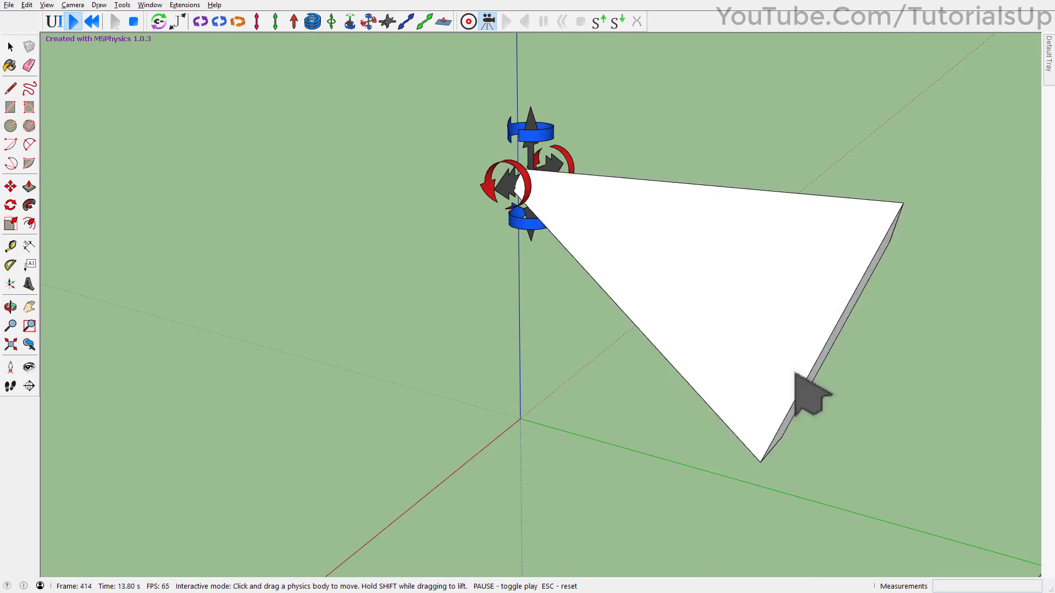
pyautogui.click(95, 23)
# - Open the universal joint's properties in the MSPhysics UI
pyautogui.moveTo(460, 325); pyautogui.dragTo(469, 346, button='middle')
pyautogui.click(457, 180)
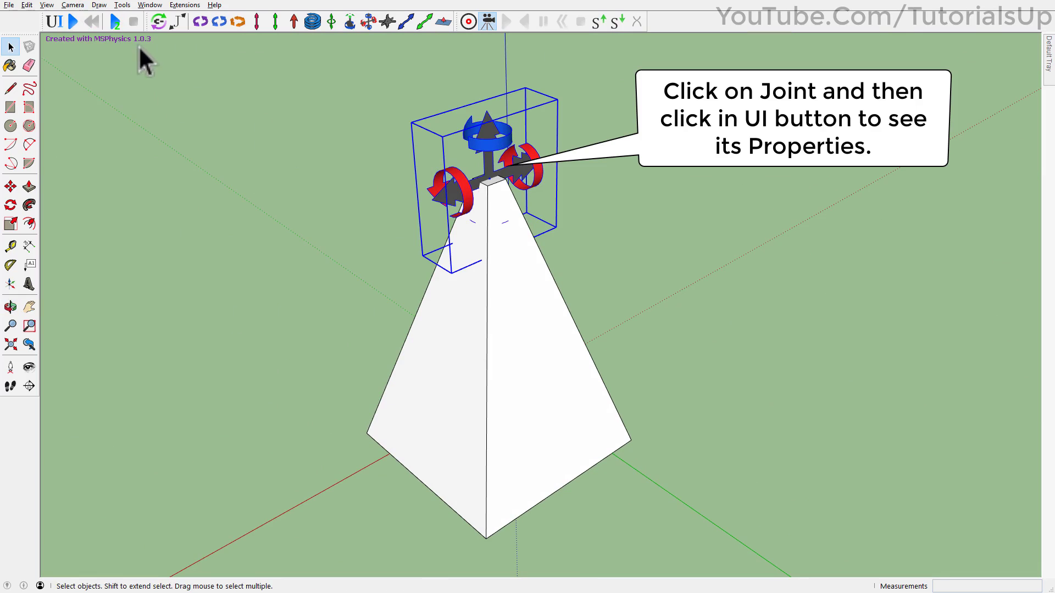
pyautogui.click(54, 16)
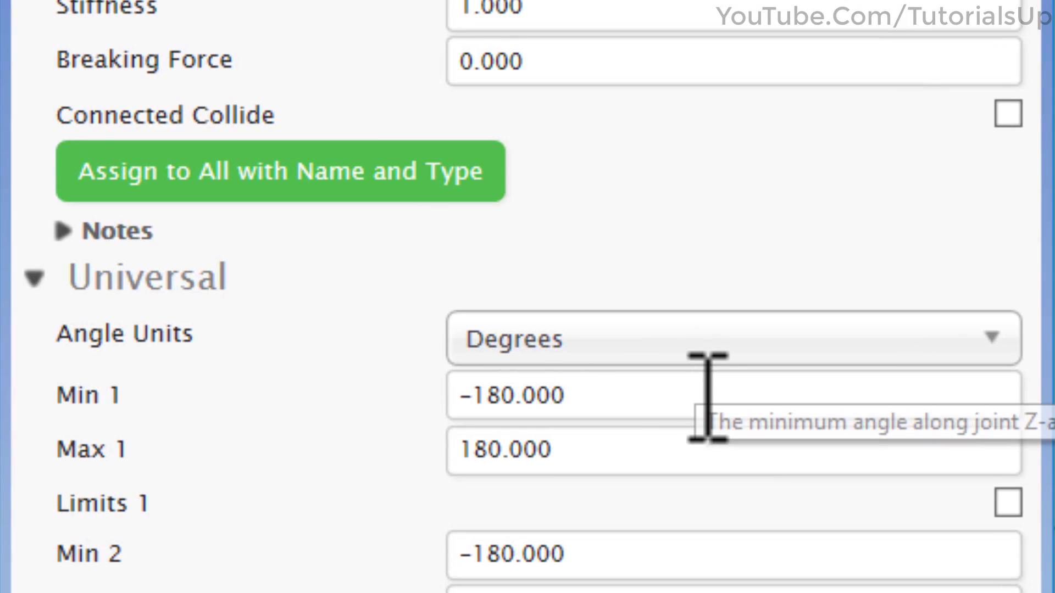
# - Set the joint's Min 1 to -60 and Max 1 to 60 degrees, and enable Limits 1
pyautogui.moveTo(697, 393); pyautogui.dragTo(466, 422)
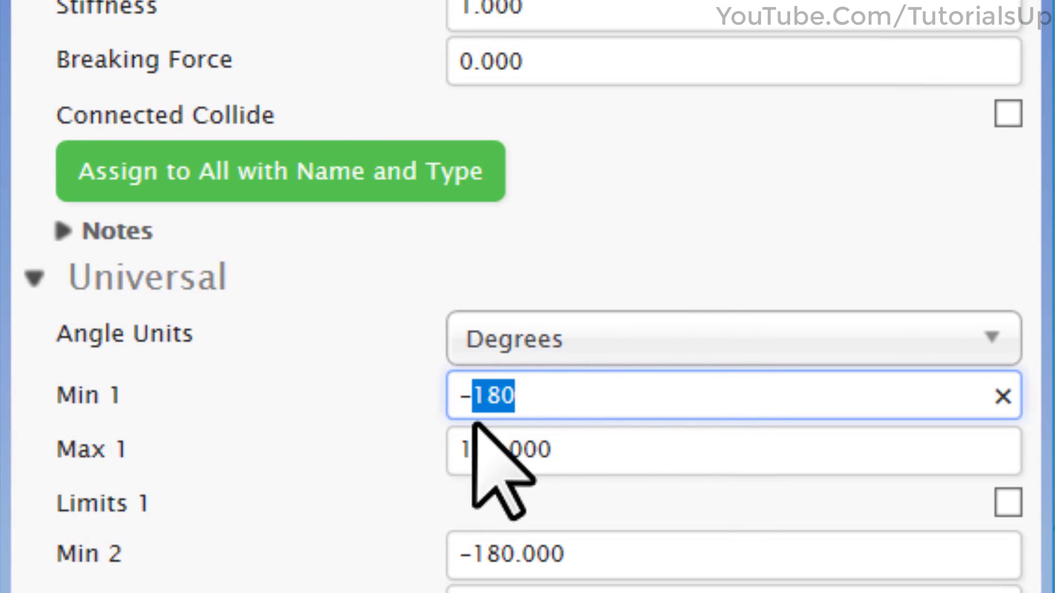
pyautogui.write('60')
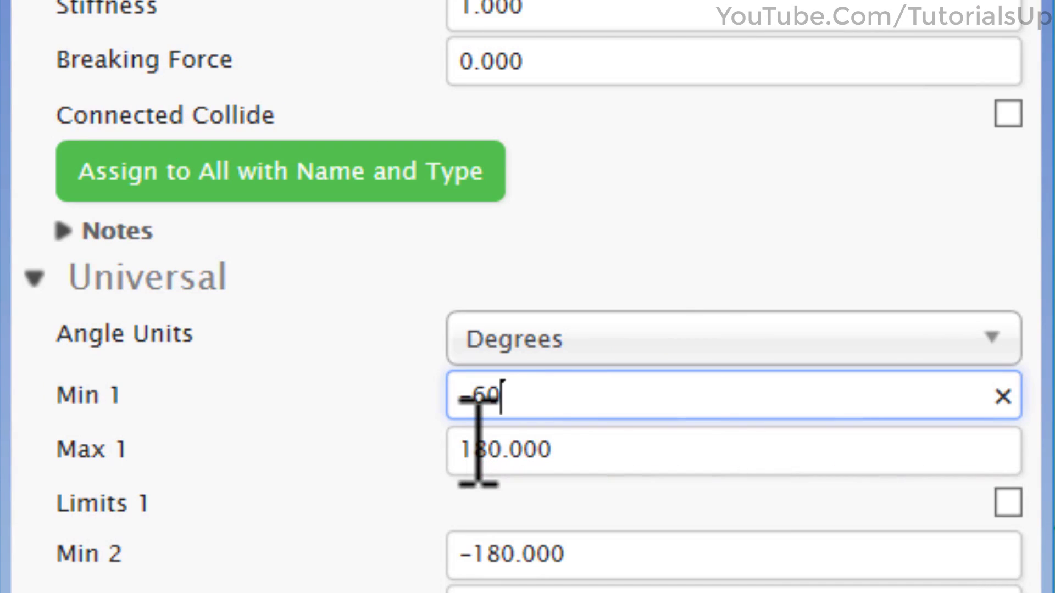
pyautogui.moveTo(469, 456); pyautogui.dragTo(404, 454)
pyautogui.write('6')
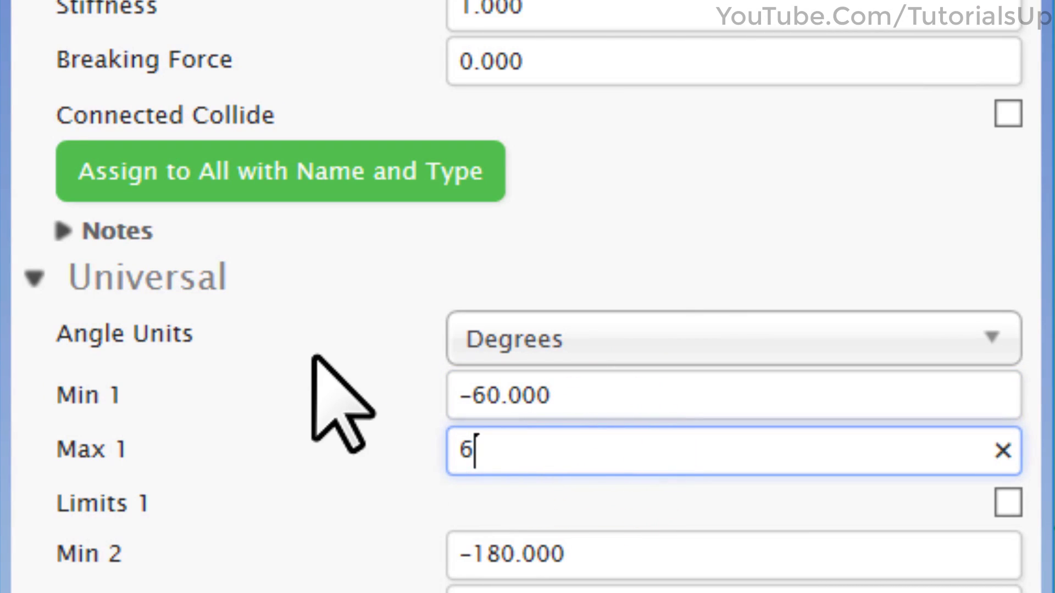
pyautogui.write('0')
pyautogui.click(312, 345)
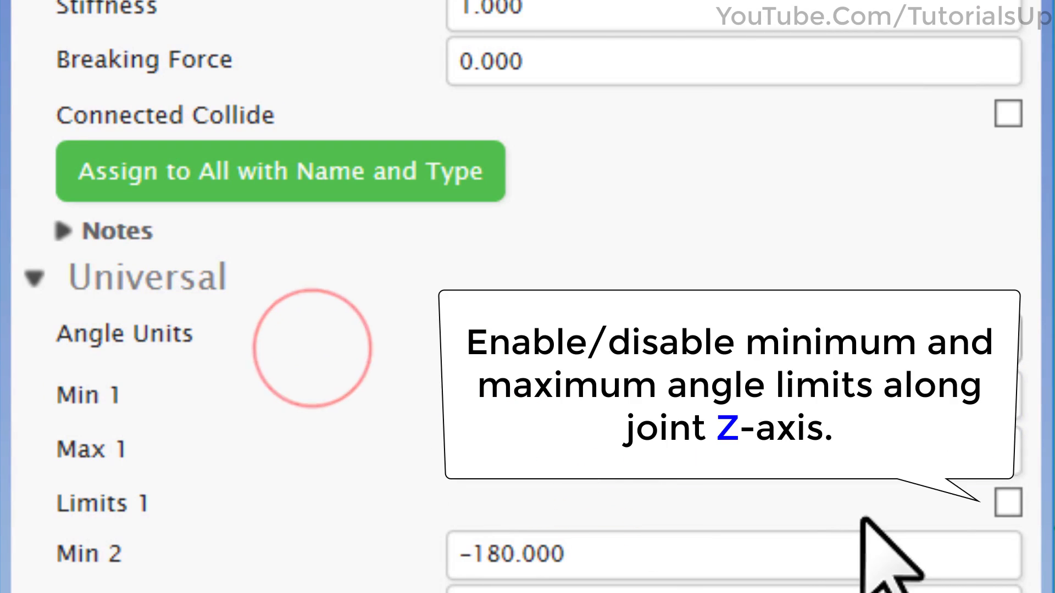
pyautogui.click(1008, 502)
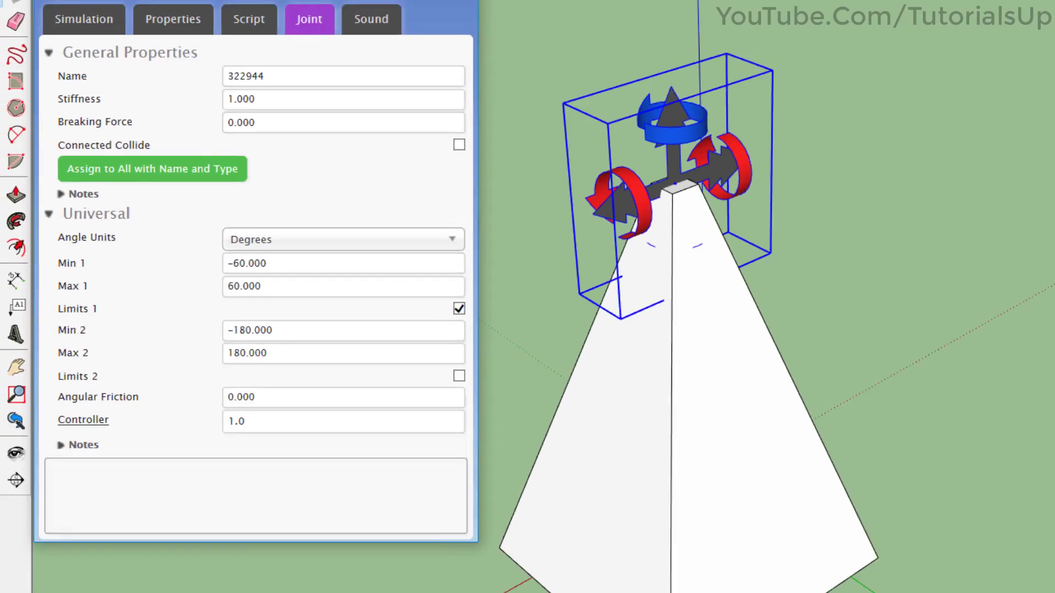
# - Test the pyramid's motion in the simulation with Limits 1 enabled, and reset the simulation
pyautogui.click(73, 22)
pyautogui.moveTo(442, 419)
pyautogui.mouseDown()
pyautogui.moveTo(500, 434)
pyautogui.moveTo(501, 454)
pyautogui.moveTo(523, 460)
pyautogui.moveTo(492, 449)
pyautogui.moveTo(558, 455)
pyautogui.moveTo(574, 445)
pyautogui.moveTo(487, 441)
pyautogui.moveTo(546, 440)
pyautogui.moveTo(502, 454)
pyautogui.moveTo(544, 446)
pyautogui.moveTo(501, 454)
pyautogui.moveTo(531, 448)
pyautogui.moveTo(566, 459)
pyautogui.mouseUp()
pyautogui.click(89, 21)
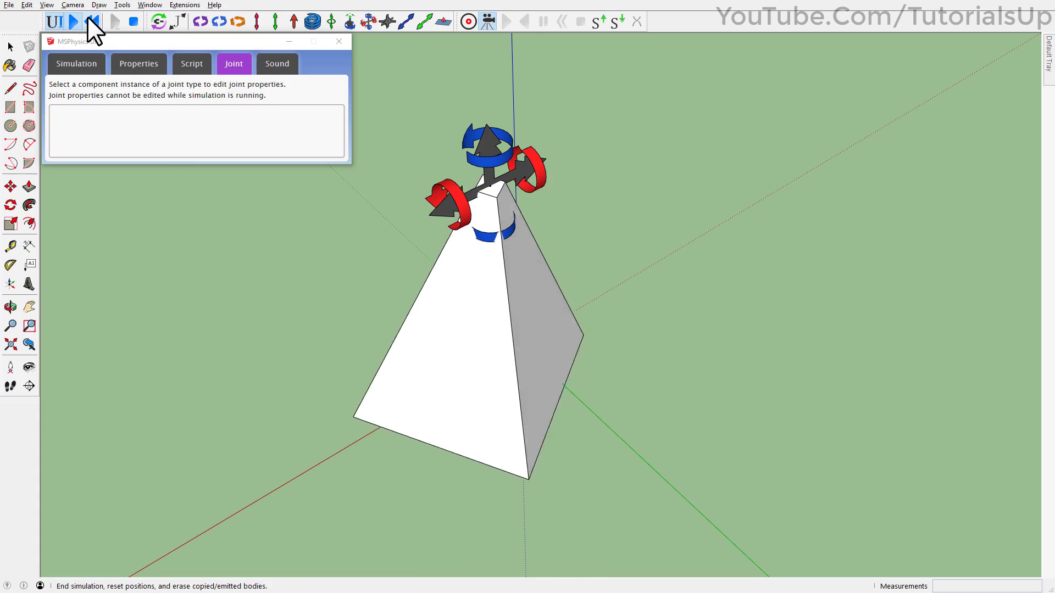
# - Test the pyramid's motion in the simulation with Limits 1 disabled, and enable Limits 1 again
pyautogui.click(337, 266)
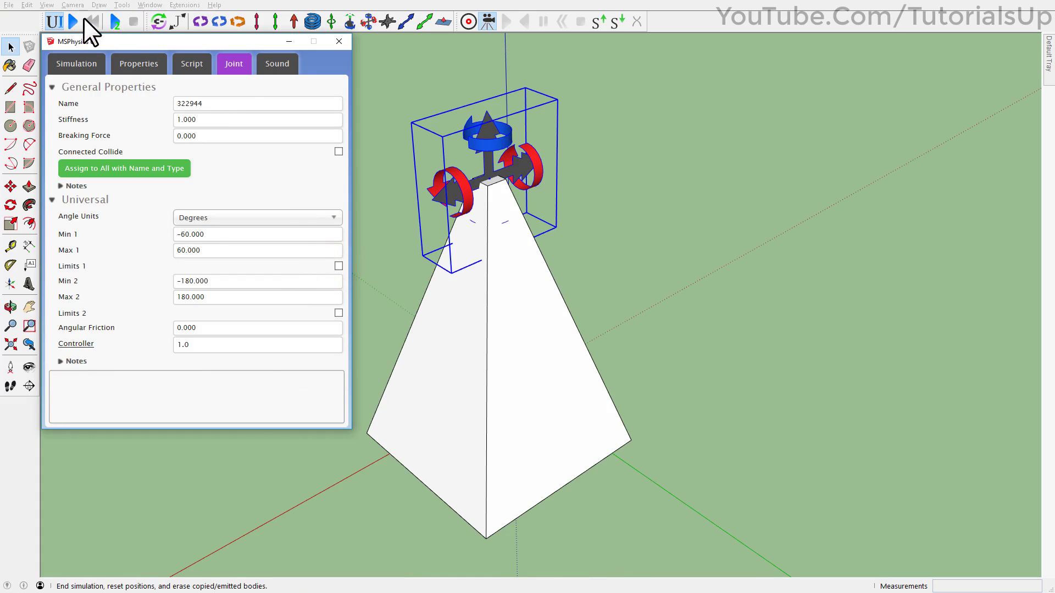
pyautogui.click(75, 21)
pyautogui.moveTo(505, 439); pyautogui.dragTo(591, 436)
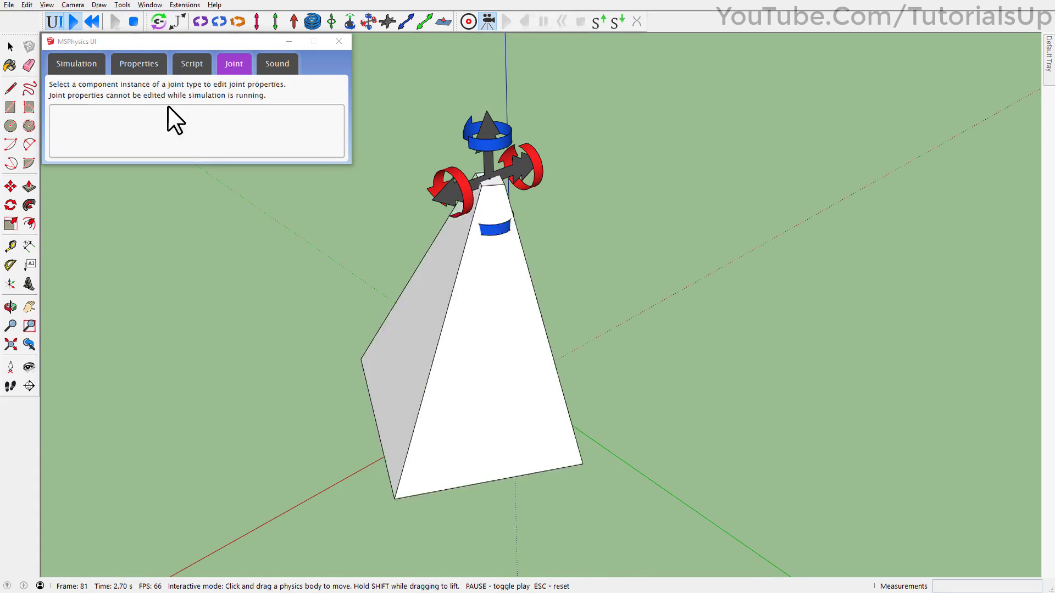
pyautogui.press('Escape')
pyautogui.click(337, 267)
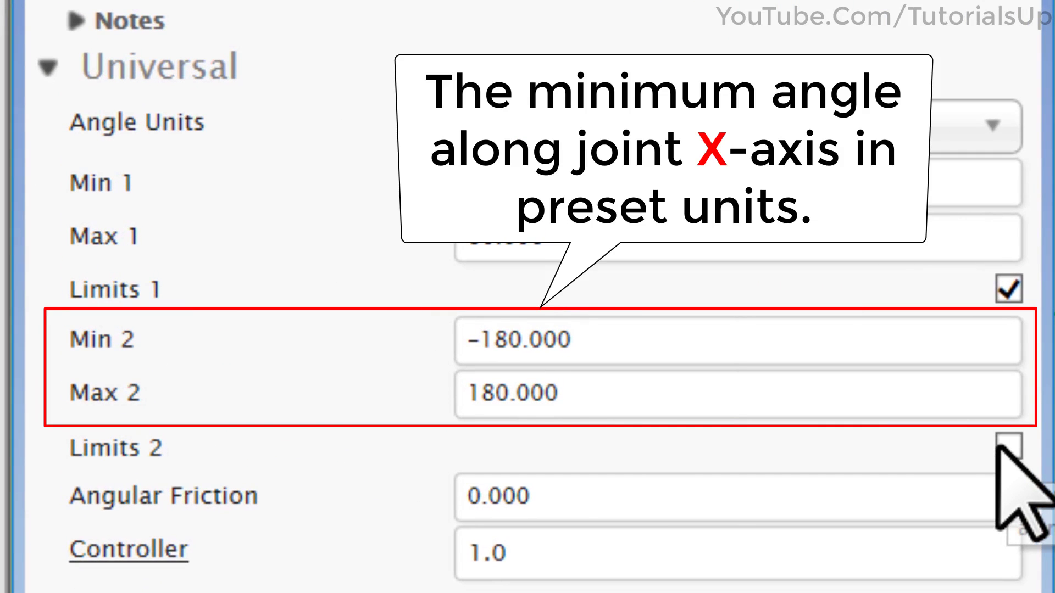
# - Set the joint's Min 2 to -60 and Max 2 to 60 degrees, and enable Limits 2
pyautogui.click(689, 350)
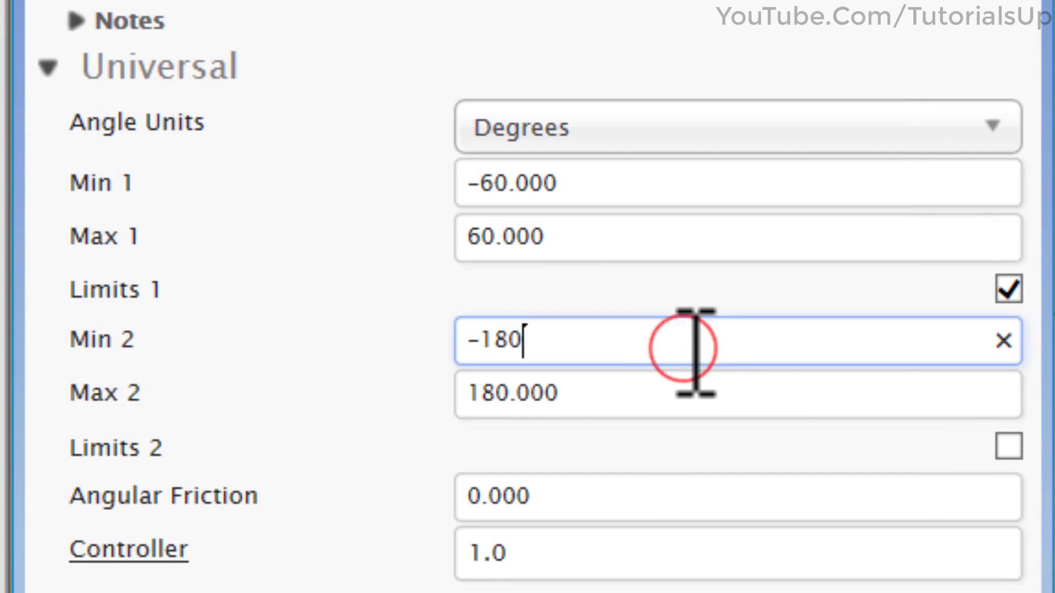
pyautogui.moveTo(498, 347); pyautogui.dragTo(485, 349)
pyautogui.write('6')
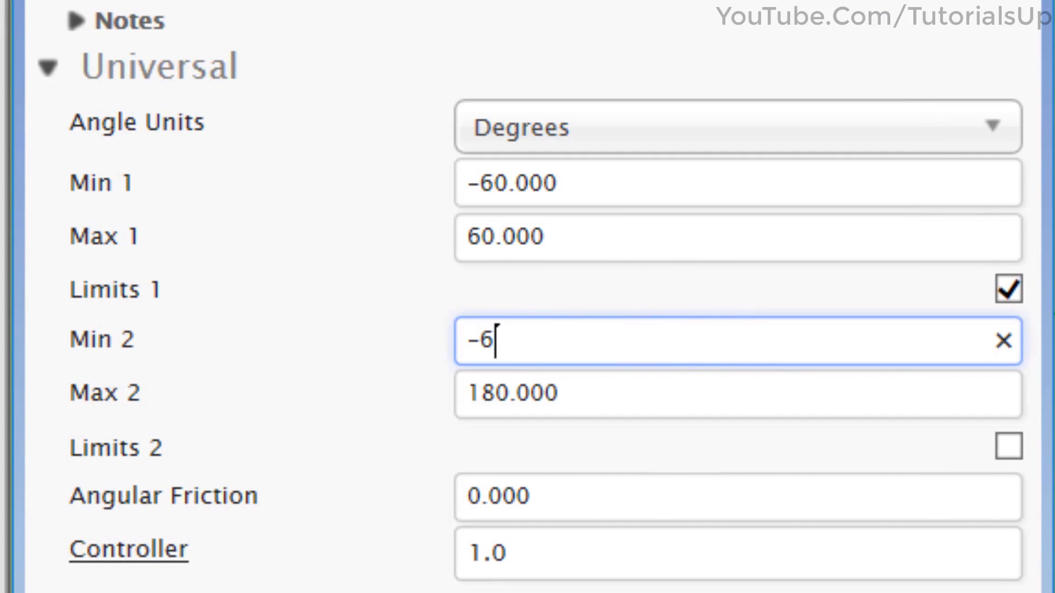
pyautogui.click(874, 407)
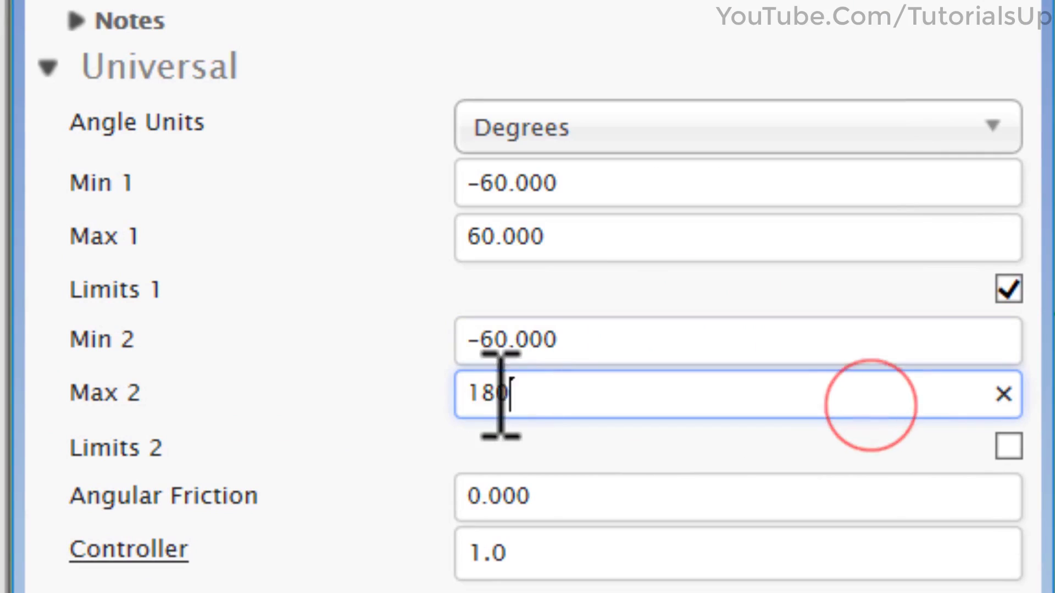
pyautogui.moveTo(502, 395); pyautogui.dragTo(386, 378)
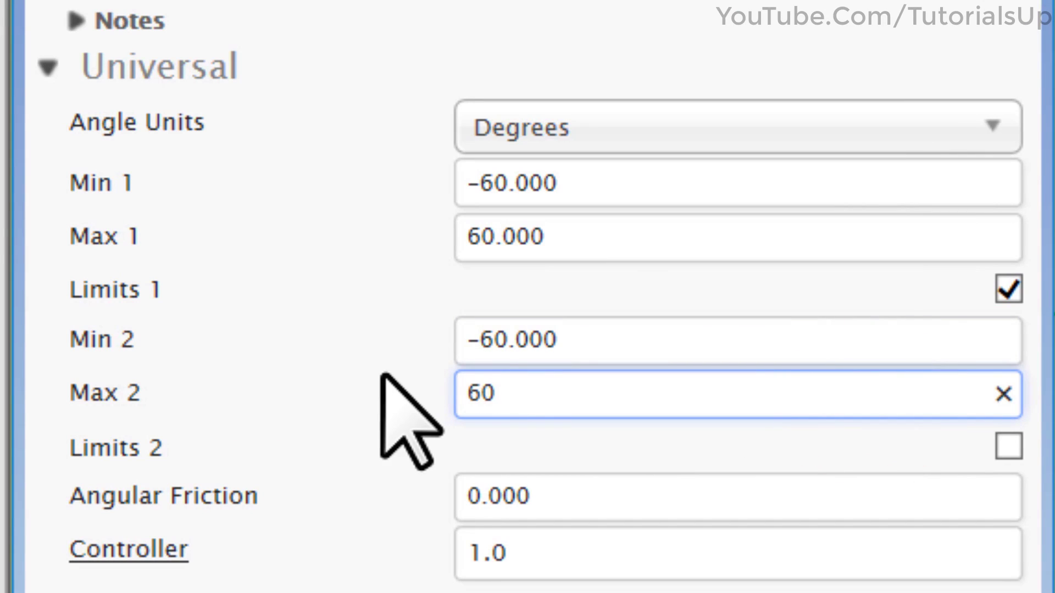
pyautogui.click(384, 374)
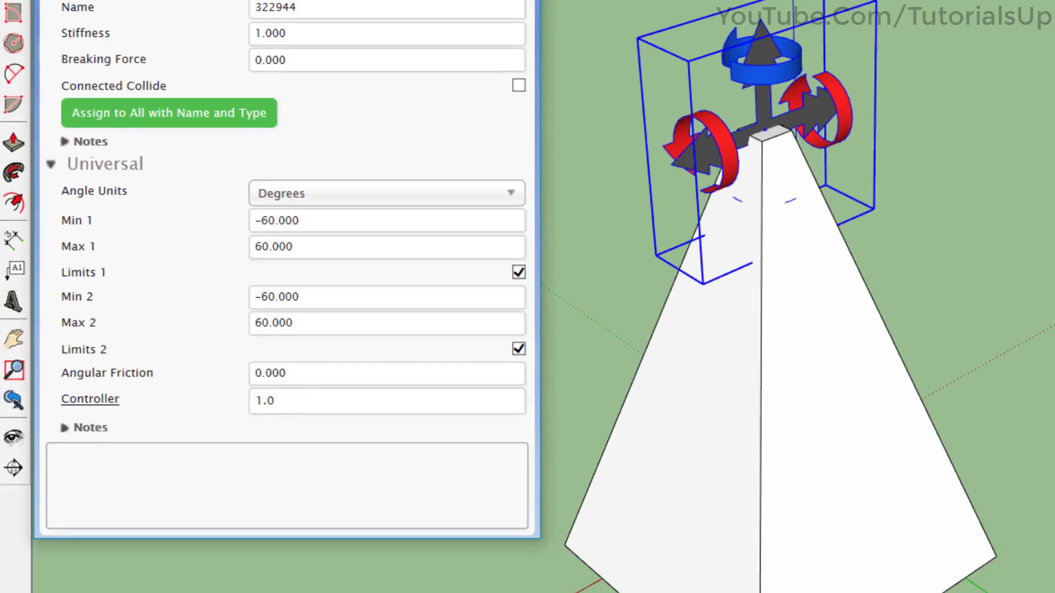
# - Run the simulation with both angle limits enabled, pull the pyramid in several directions, and reset the simulation
pyautogui.click(73, 22)
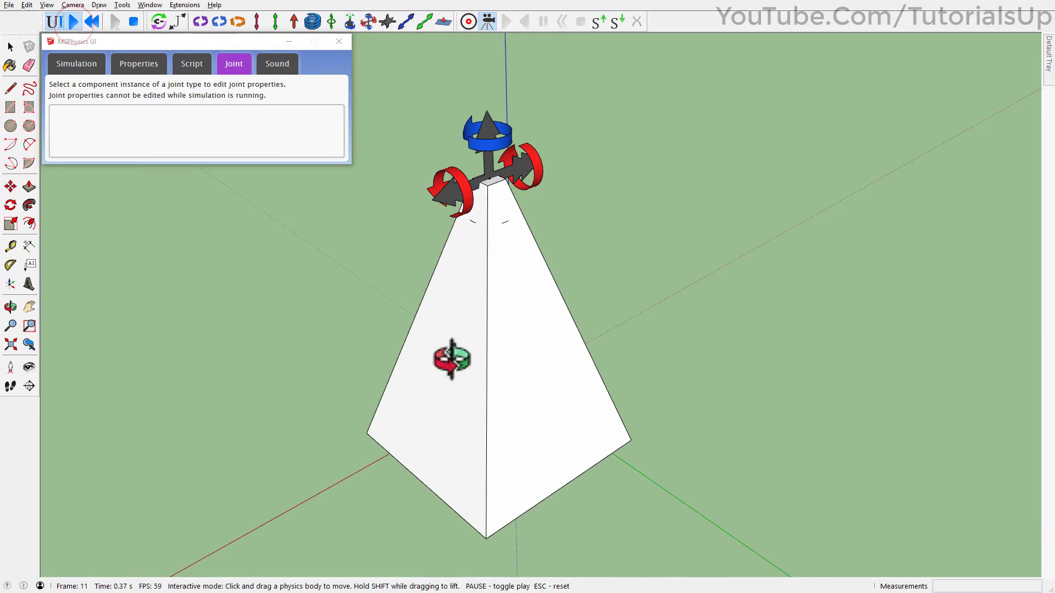
pyautogui.moveTo(452, 357); pyautogui.dragTo(706, 340, button='middle')
pyautogui.scroll(-3, 538, 249)
pyautogui.moveTo(567, 321); pyautogui.dragTo(578, 277, button='middle')
pyautogui.moveTo(567, 349); pyautogui.dragTo(659, 315)
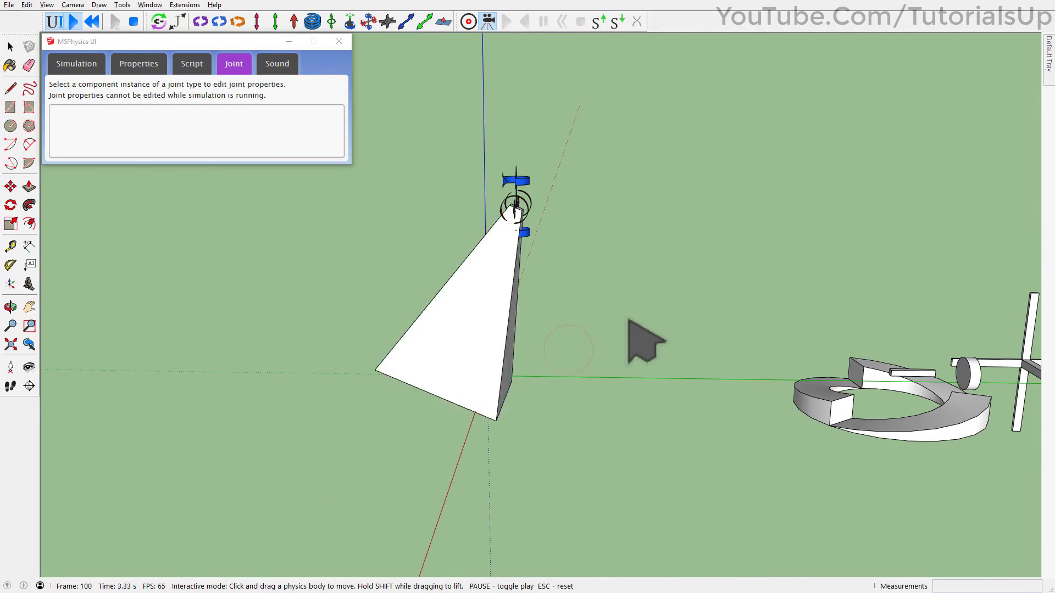
pyautogui.click(547, 342)
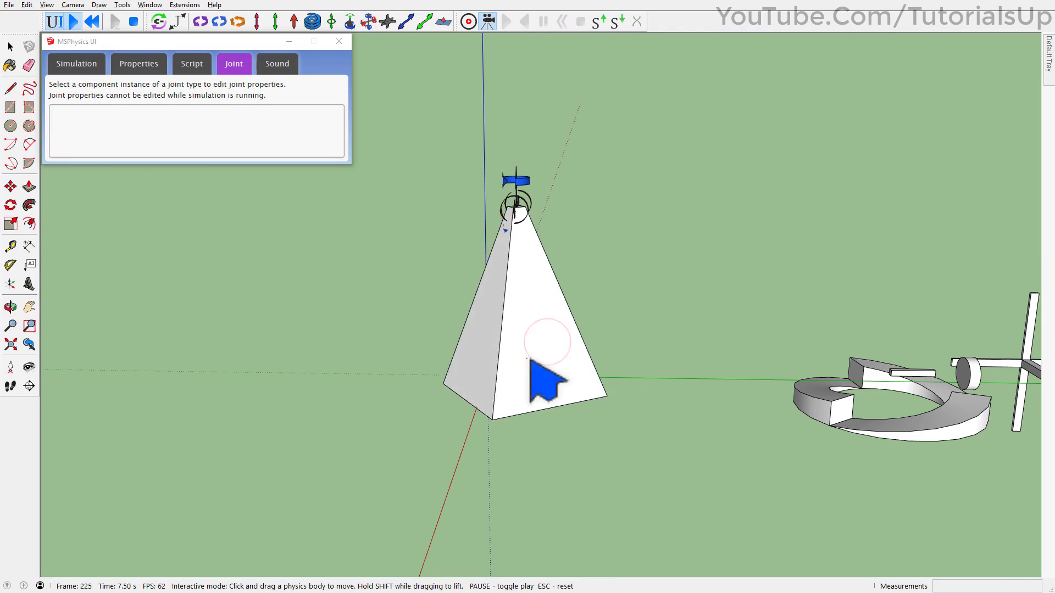
pyautogui.moveTo(527, 359); pyautogui.dragTo(713, 174)
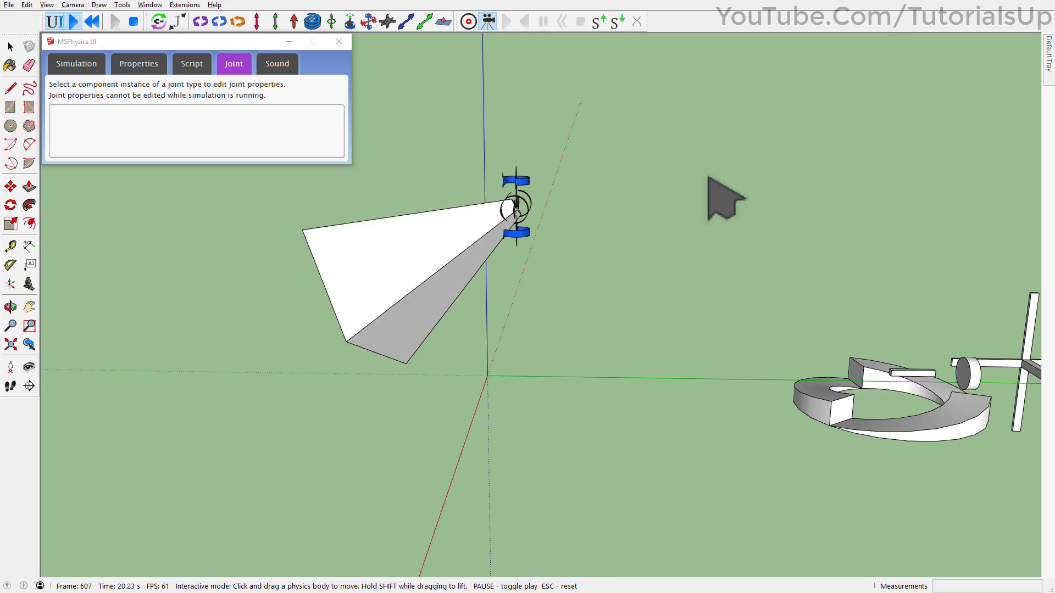
pyautogui.moveTo(514, 328); pyautogui.dragTo(753, 255)
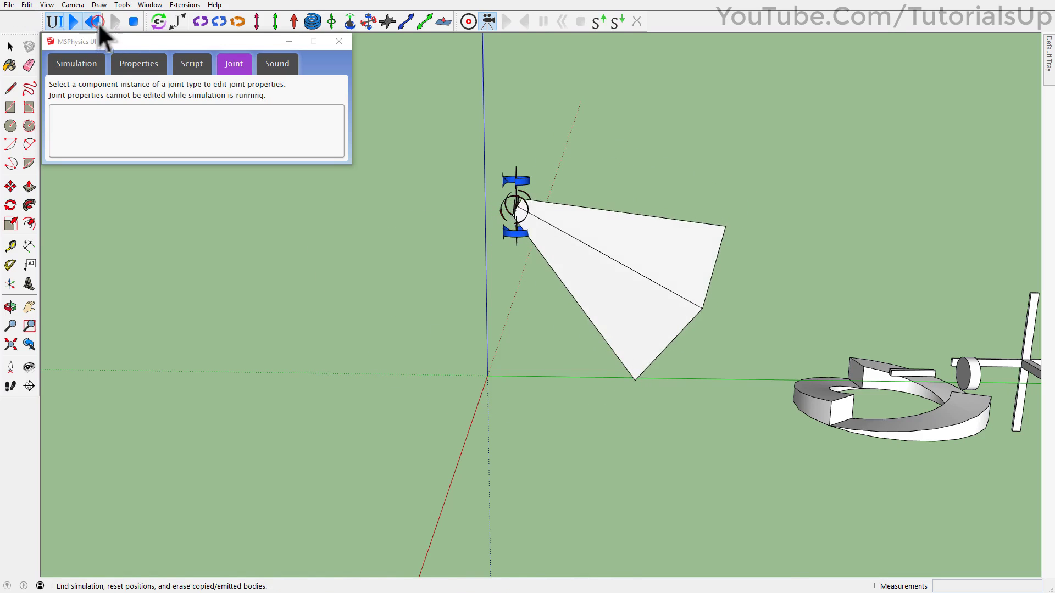
pyautogui.click(94, 22)
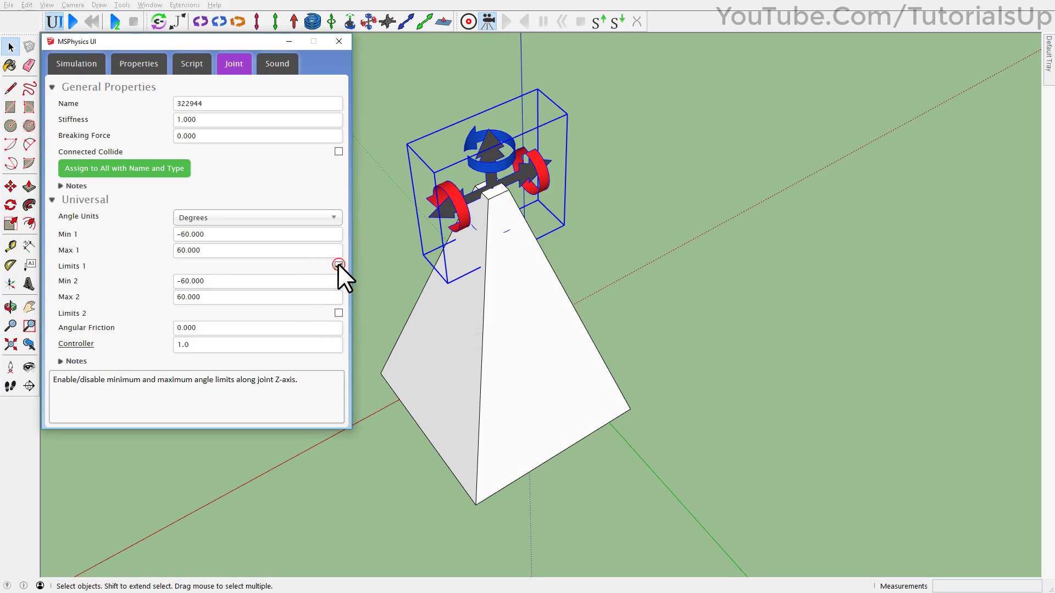
# - Test the pyramid's motion in the simulation with both angle limits disabled, and reset the simulation
pyautogui.moveTo(477, 338); pyautogui.dragTo(650, 338, button='middle')
pyautogui.scroll(-1, 651, 337)
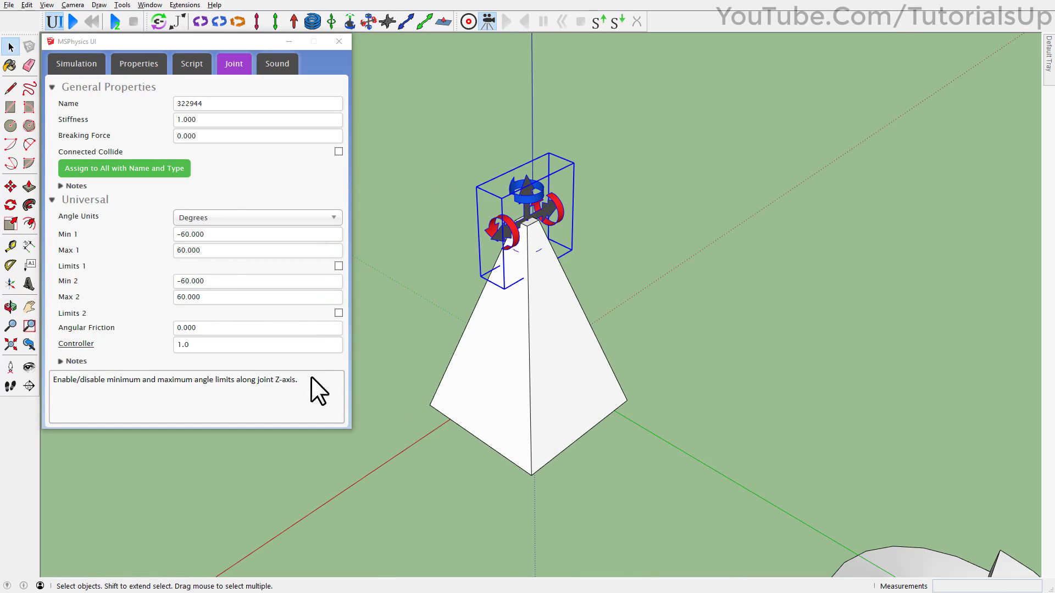
pyautogui.click(73, 22)
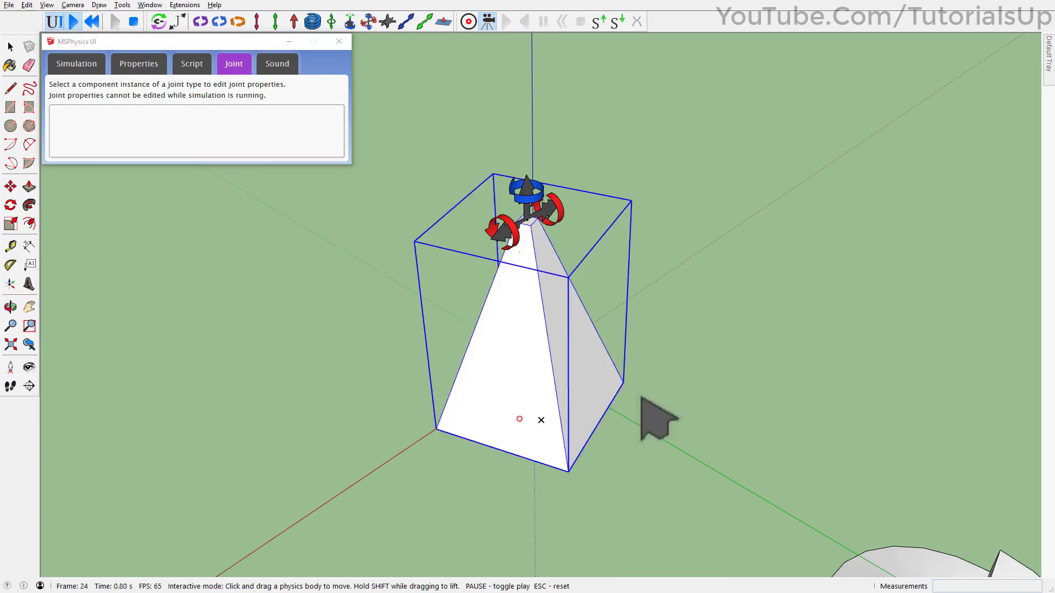
pyautogui.click(94, 22)
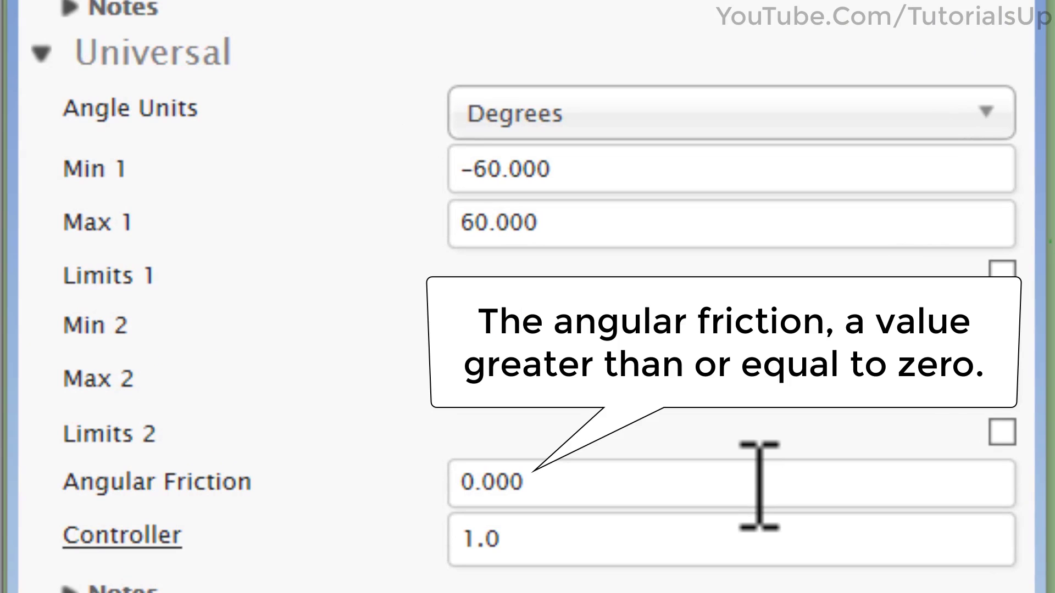
# - Set the joint's Angular Friction to 6000, pull the pyramid around in the simulation, and reset the simulation
pyautogui.click(743, 480)
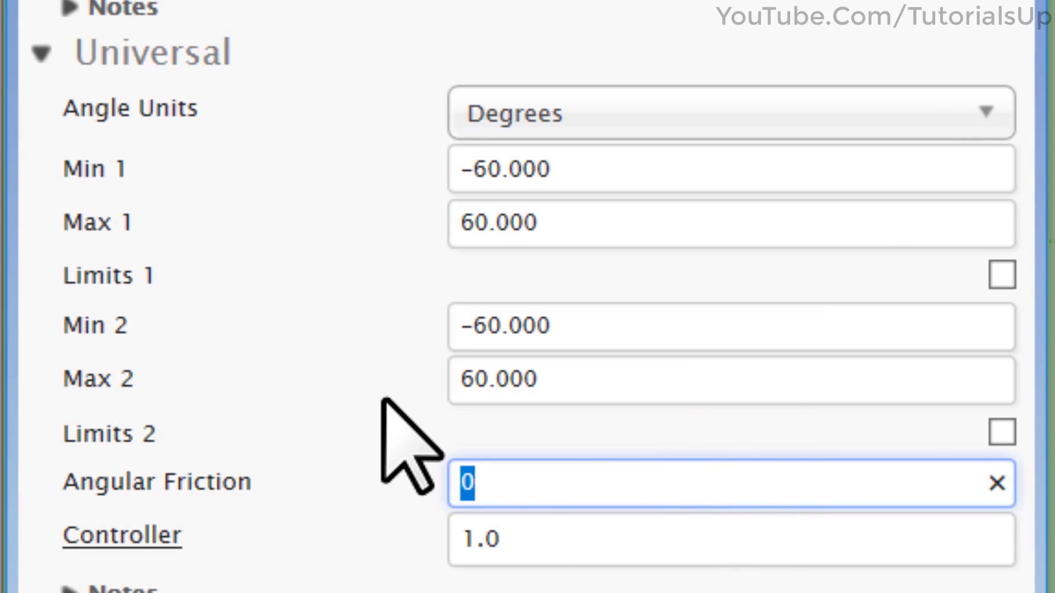
pyautogui.click(362, 379)
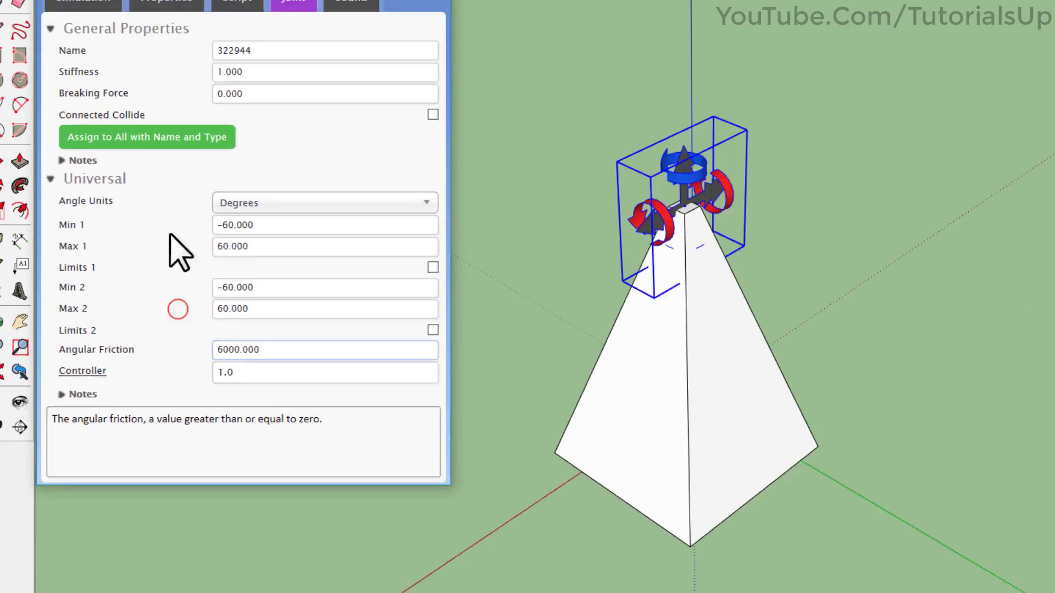
pyautogui.click(73, 21)
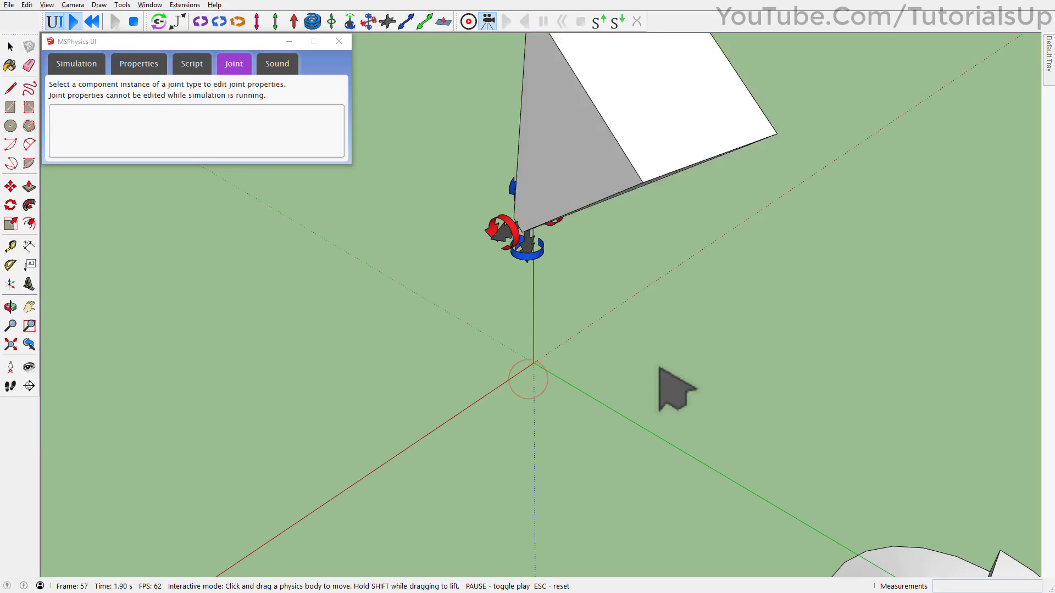
pyautogui.moveTo(555, 368); pyautogui.dragTo(604, 381)
pyautogui.moveTo(519, 385); pyautogui.dragTo(632, 356)
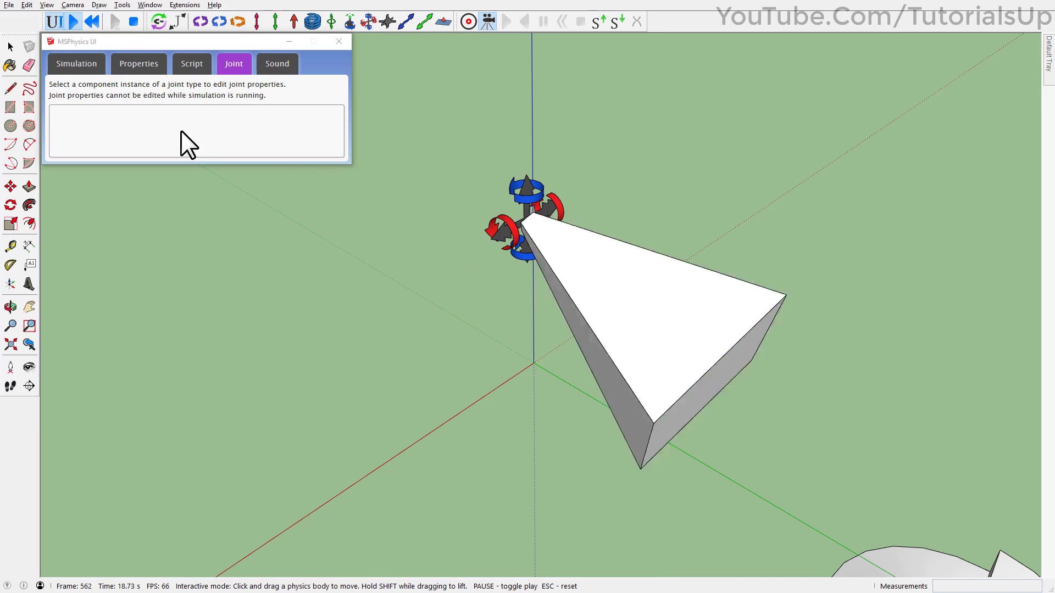
pyautogui.click(91, 26)
# - Set the joint's Controller to 2, pull the pyramid in several directions in the simulation, and reset the simulation
pyautogui.moveTo(214, 346); pyautogui.dragTo(88, 350)
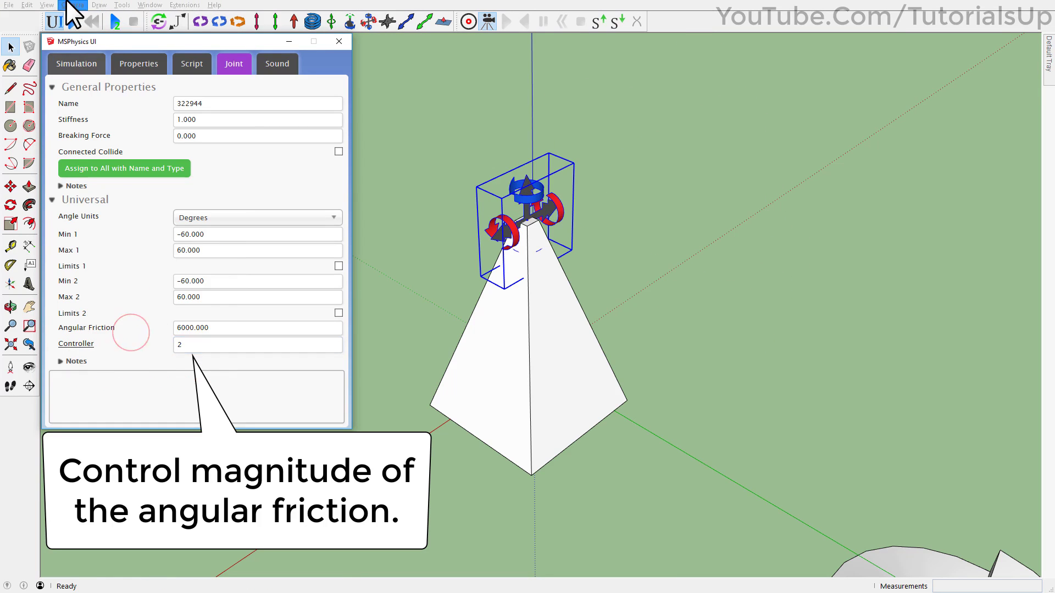
pyautogui.click(70, 23)
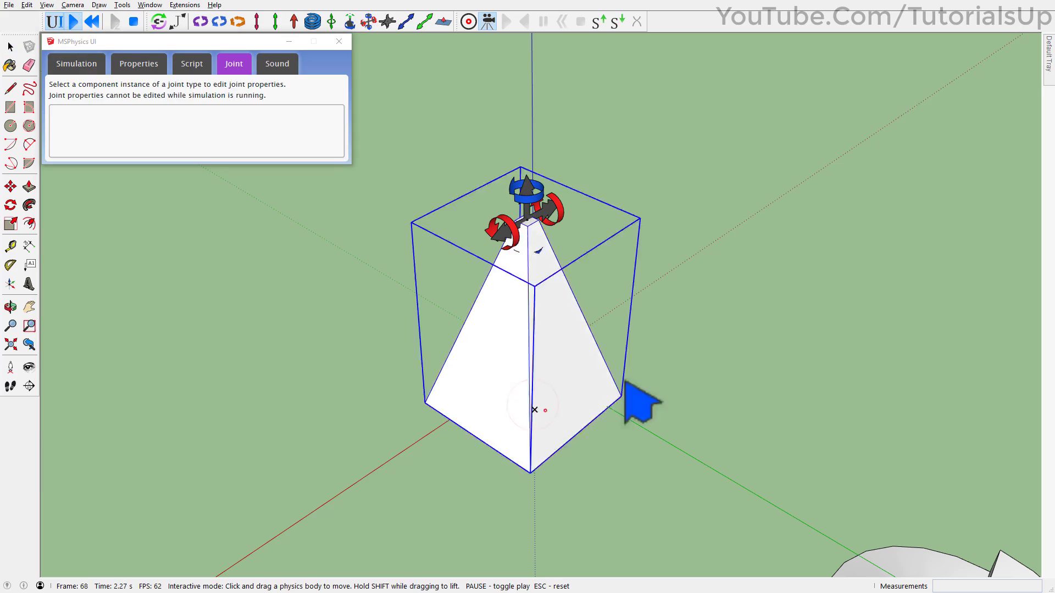
pyautogui.moveTo(625, 381); pyautogui.dragTo(641, 380)
pyautogui.click(611, 381)
pyautogui.click(610, 382)
pyautogui.click(610, 381)
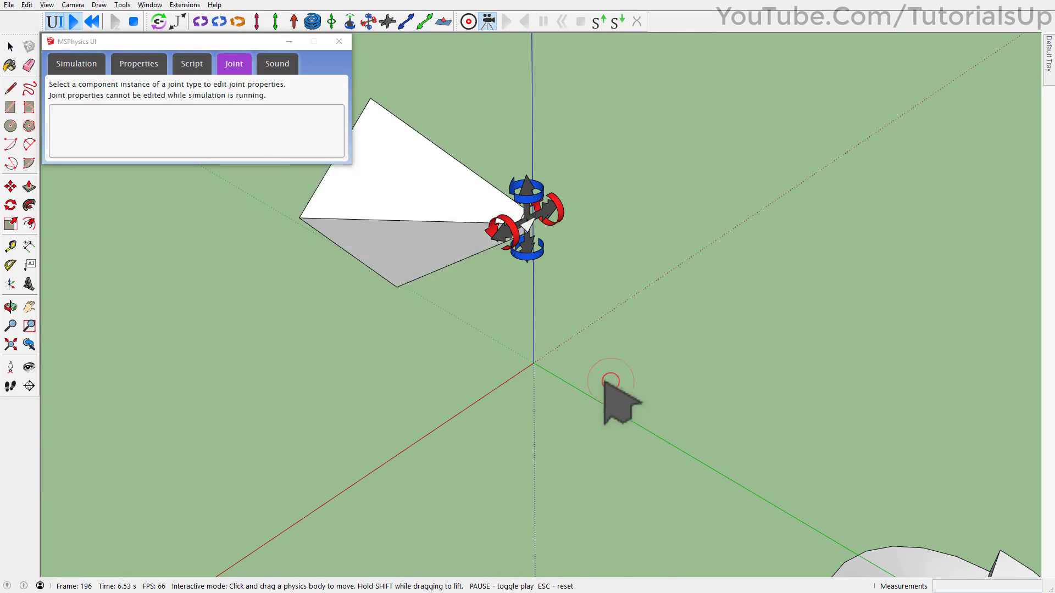
pyautogui.click(513, 352)
pyautogui.moveTo(526, 390)
pyautogui.mouseDown()
pyautogui.moveTo(560, 419)
pyautogui.moveTo(452, 424)
pyautogui.moveTo(493, 413)
pyautogui.moveTo(483, 436)
pyautogui.moveTo(556, 423)
pyautogui.mouseUp()
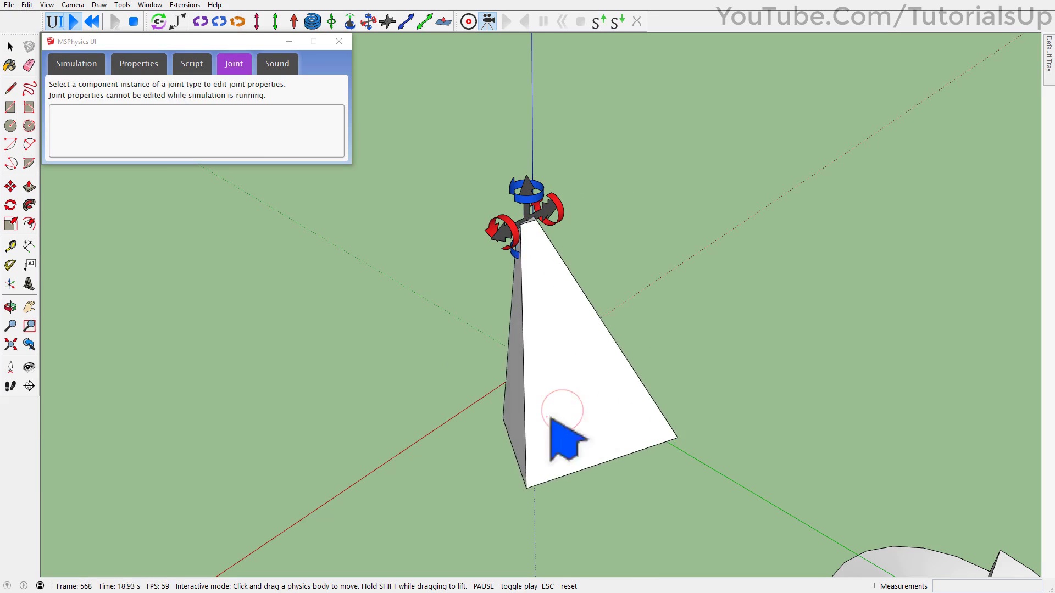
pyautogui.click(91, 22)
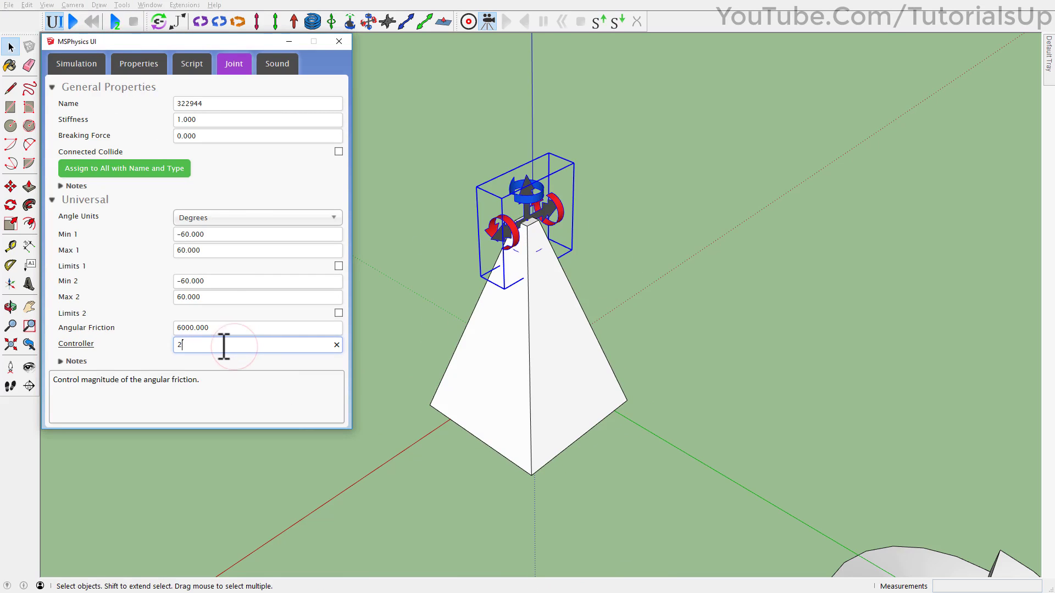
# - Set the joint's Controller to 1 and Angular Friction to 0, test the pyramid in the simulation, and reset it
pyautogui.write('1')
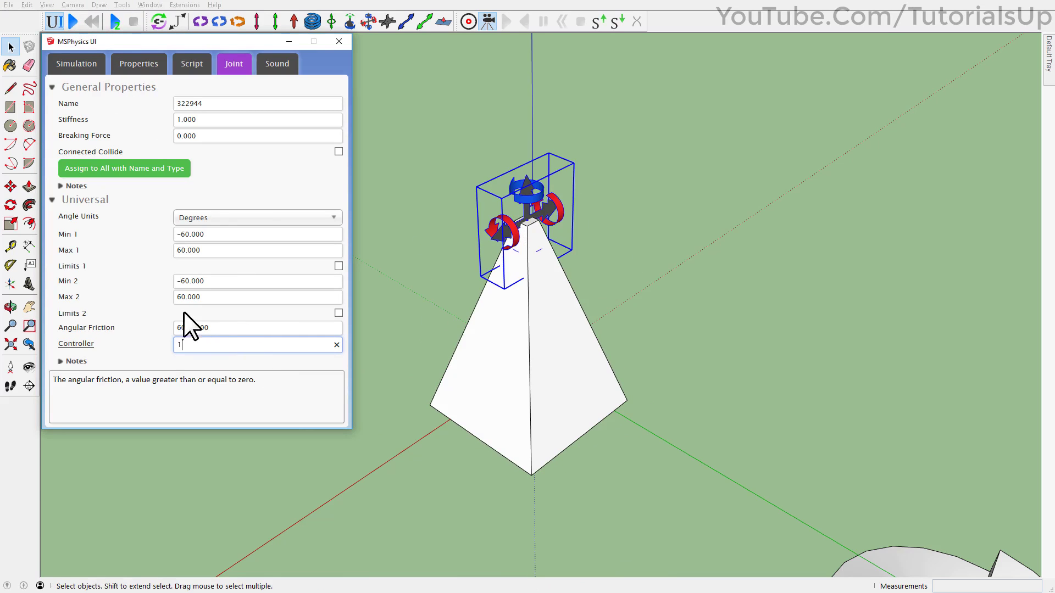
pyautogui.click(223, 328)
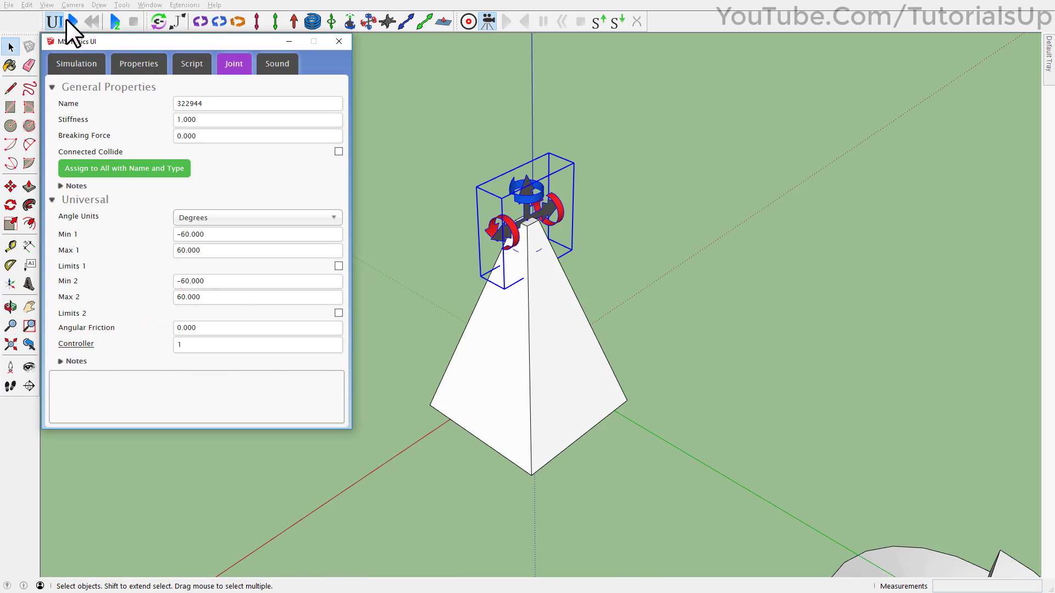
pyautogui.click(70, 22)
pyautogui.moveTo(567, 396); pyautogui.dragTo(635, 383)
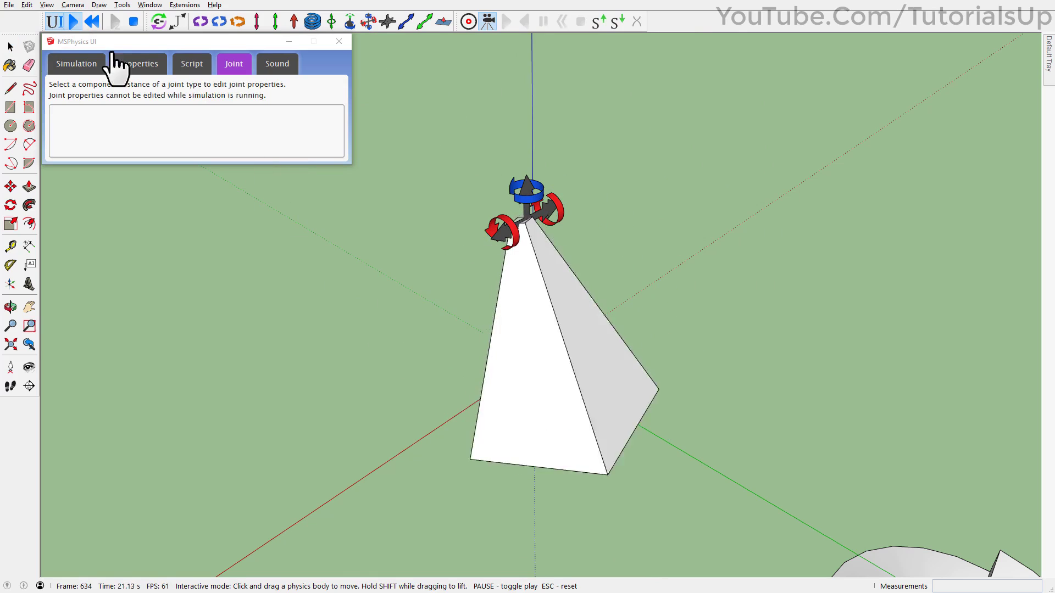
pyautogui.click(97, 23)
# - Open the pyramid's MSPhysics body properties and clear the selection
pyautogui.click(499, 234)
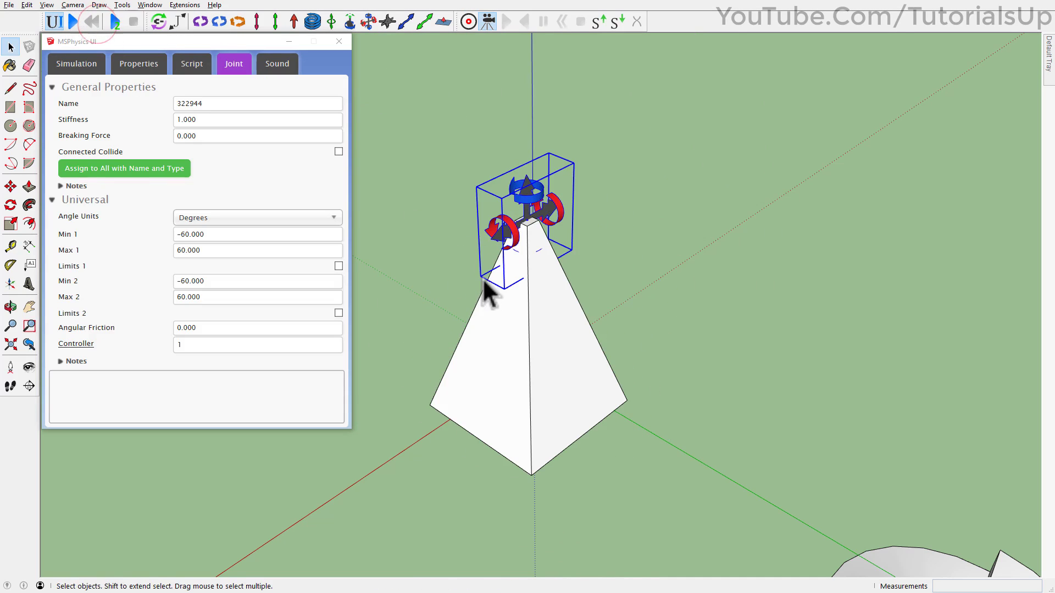
pyautogui.rightClick(522, 321)
pyautogui.click(496, 344)
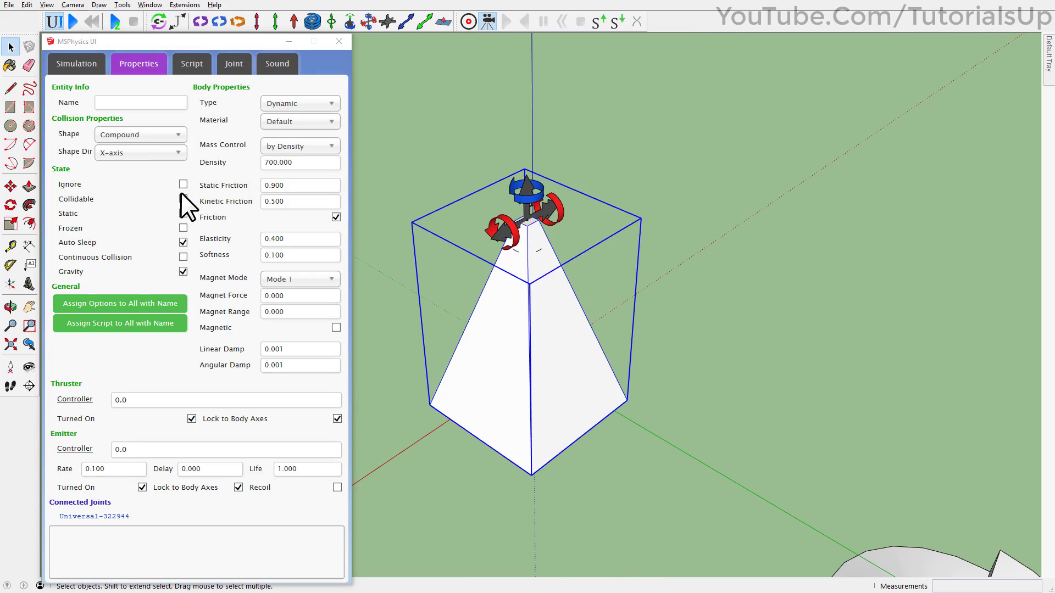
pyautogui.click(450, 131)
# - Select the ring, bar and disc of the other assembly together to show their shared body properties
pyautogui.scroll(-2, 450, 206)
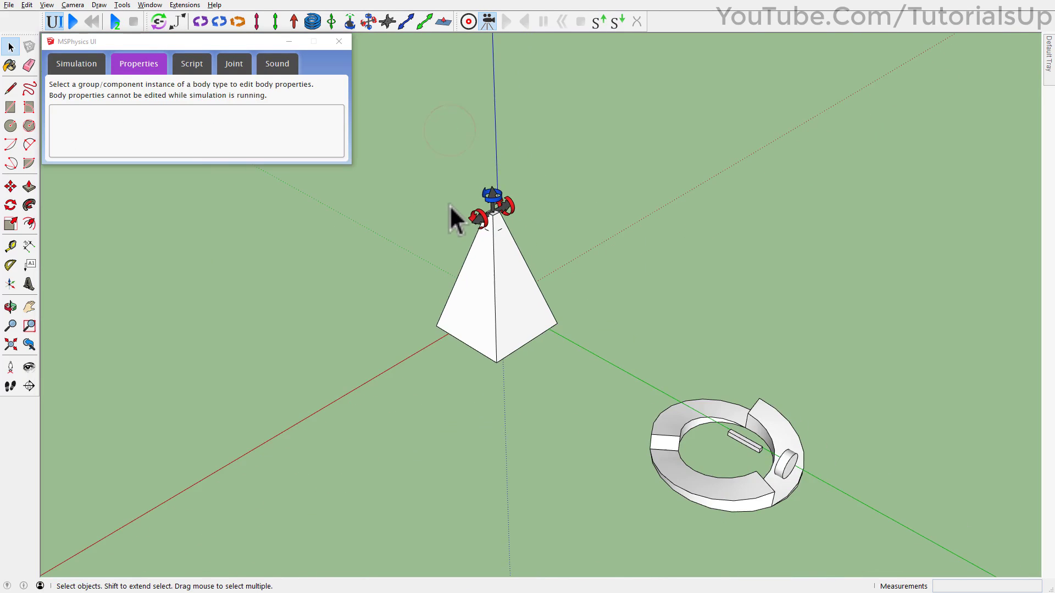
pyautogui.press('h')
pyautogui.moveTo(789, 468); pyautogui.dragTo(609, 385)
pyautogui.scroll(5, 534, 377)
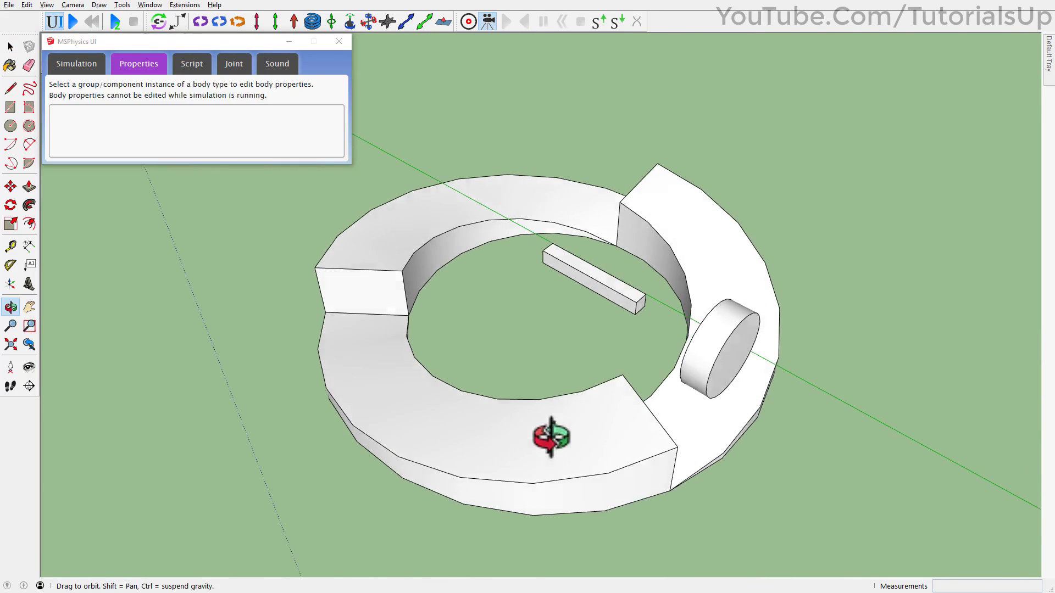
pyautogui.press('space')
pyautogui.rightClick(522, 454)
pyautogui.click(562, 249)
pyautogui.press('h')
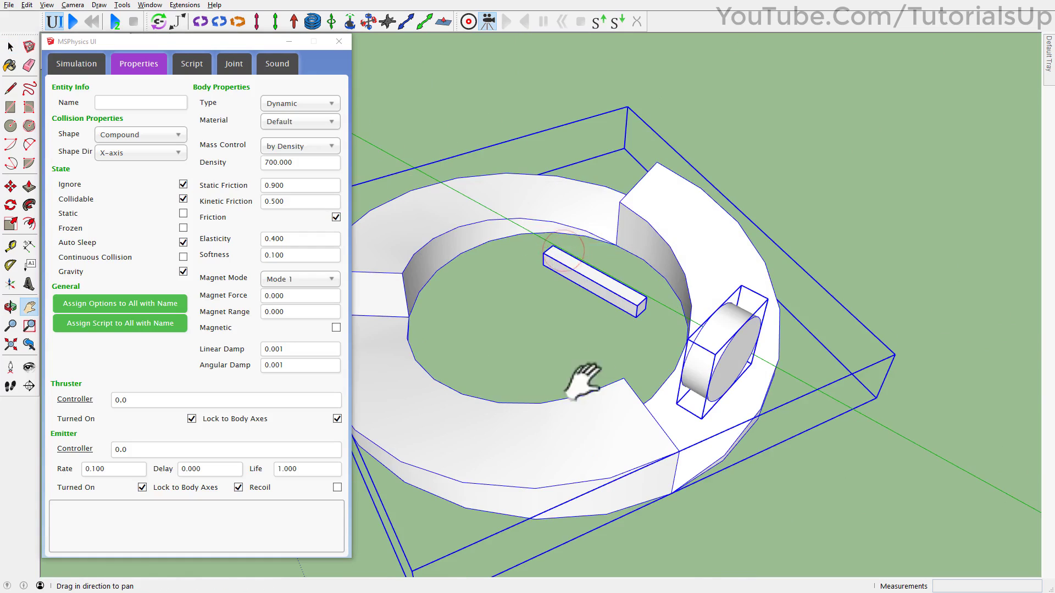
pyautogui.moveTo(581, 377)
pyautogui.mouseDown()
pyautogui.moveTo(641, 404)
pyautogui.moveTo(598, 365)
pyautogui.mouseUp()
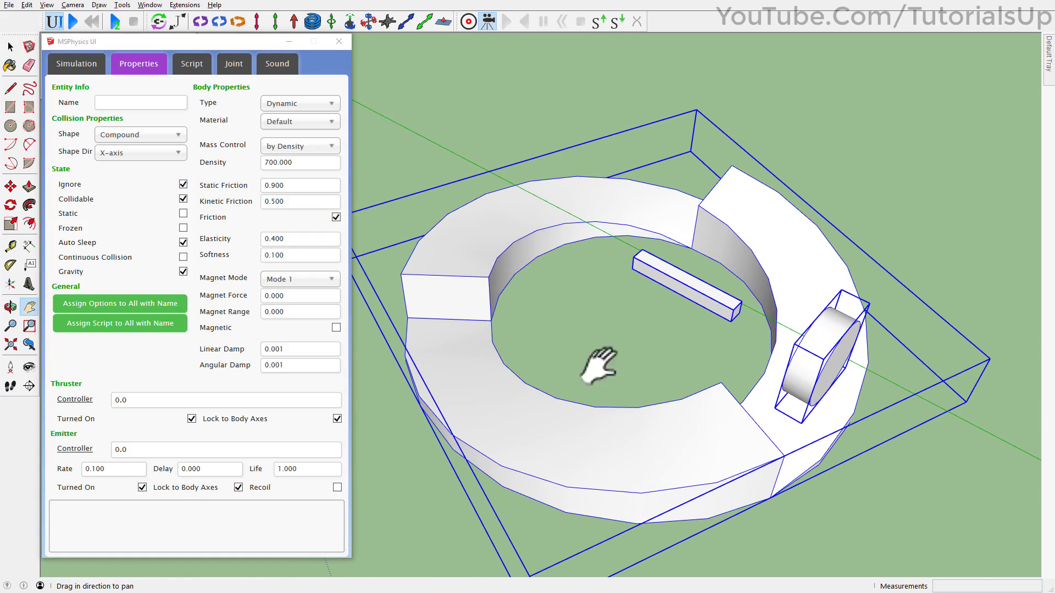
# - Add a motor joint with a vertical axis at the end of the bar farthest from the disc
pyautogui.click(217, 21)
pyautogui.scroll(4, 677, 281)
pyautogui.moveTo(615, 260); pyautogui.dragTo(750, 248, button='middle')
pyautogui.scroll(2, 557, 233)
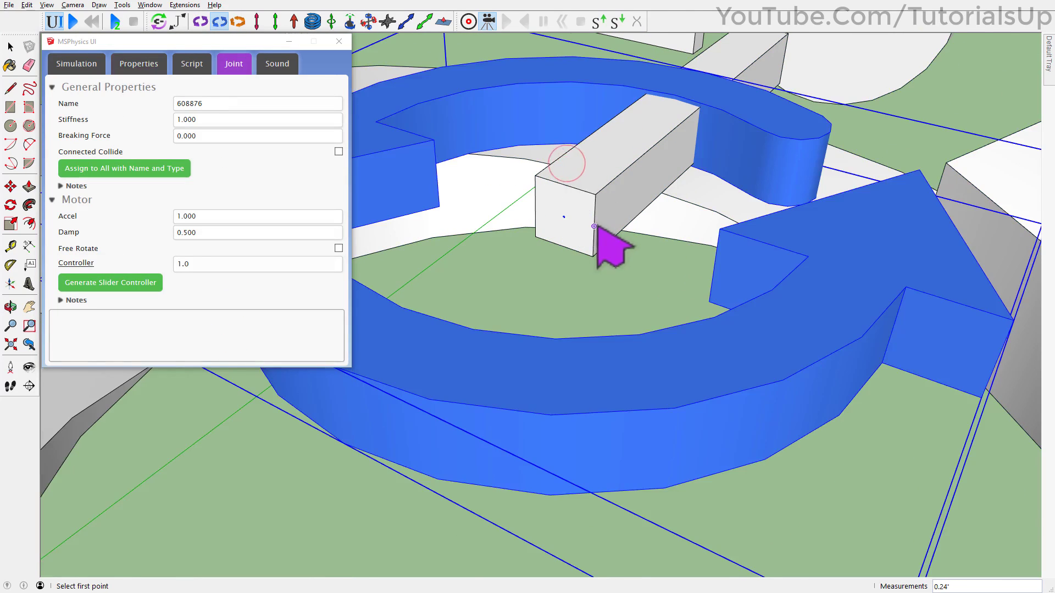
pyautogui.scroll(-3, 607, 243)
pyautogui.moveTo(682, 295); pyautogui.dragTo(344, 423, button='middle')
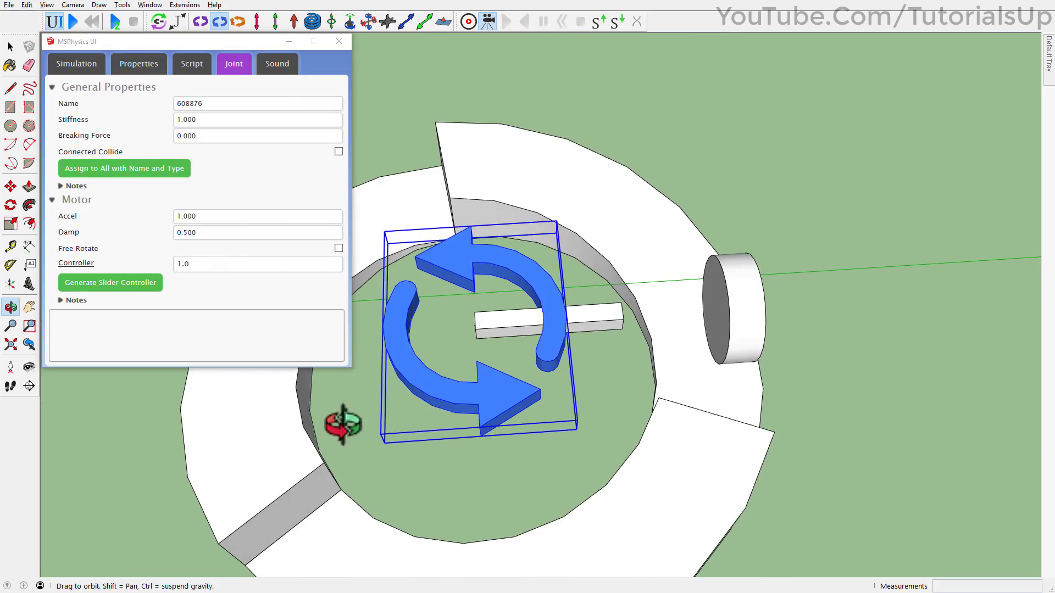
pyautogui.scroll(-2, 797, 429)
pyautogui.moveTo(796, 428); pyautogui.dragTo(570, 452, button='middle')
pyautogui.scroll(2, 569, 452)
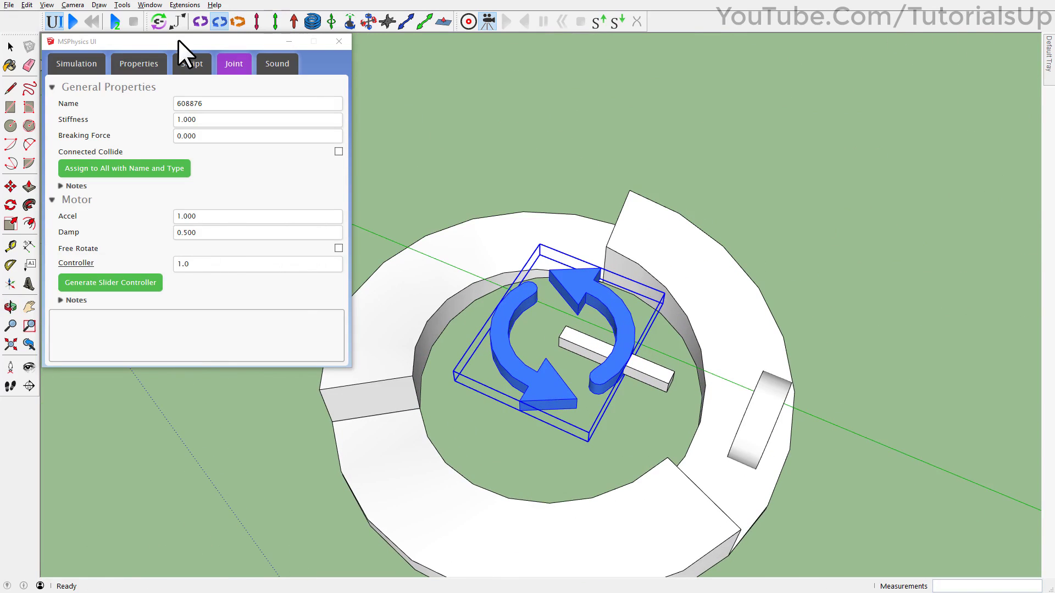
# - Reduce the MSPhysics joint scale so the motor symbol fits the end of the bar
pyautogui.click(177, 22)
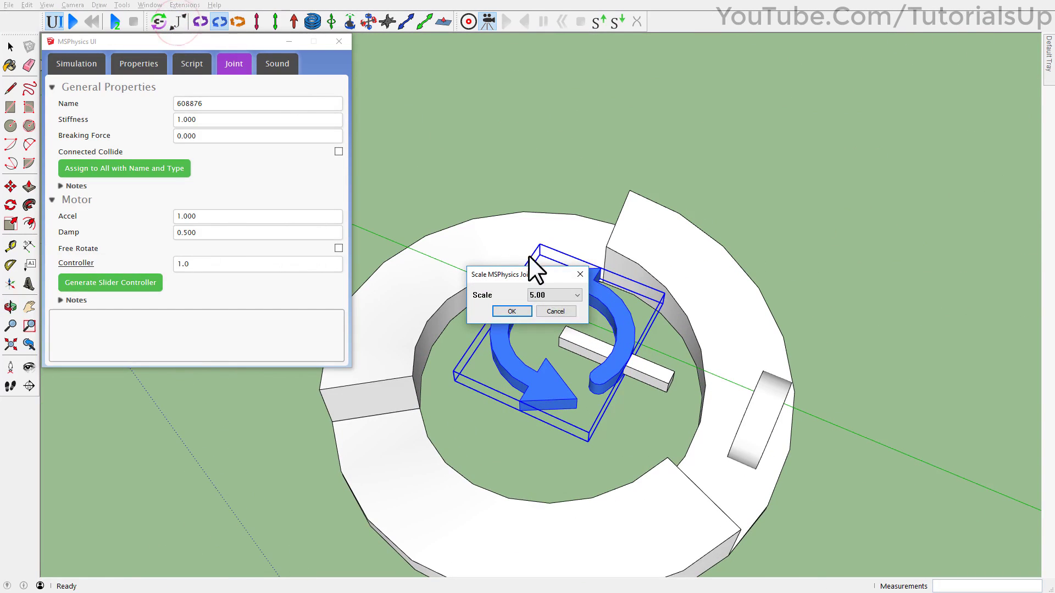
pyautogui.click(576, 295)
pyautogui.click(546, 351)
pyautogui.click(522, 309)
pyautogui.click(636, 324)
pyautogui.scroll(3, 643, 373)
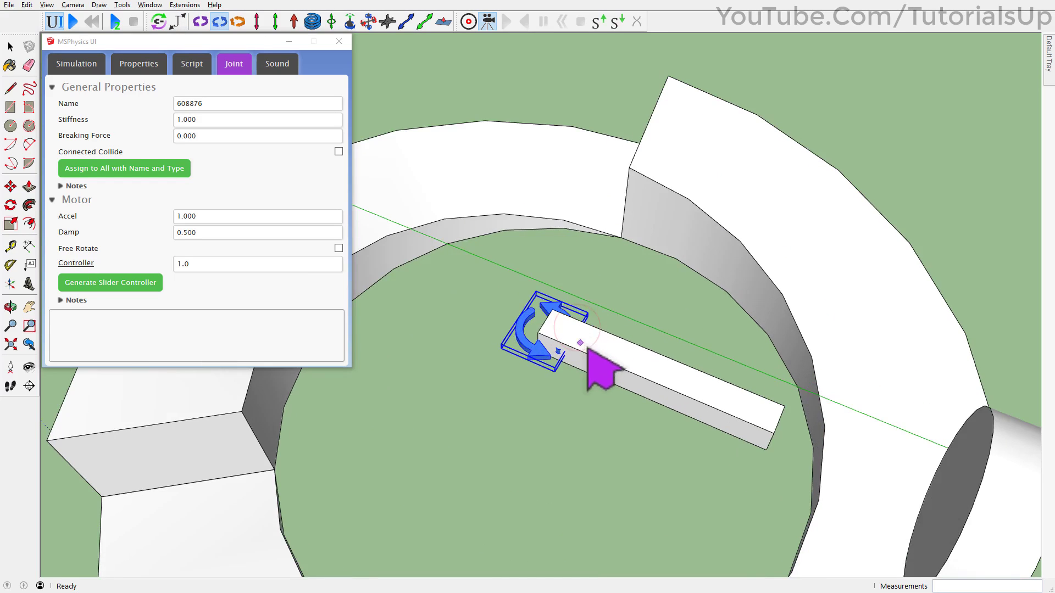
# - Connect the bar to the motor joint with the joint connection tool
pyautogui.scroll(2, 650, 390)
pyautogui.scroll(-1, 467, 242)
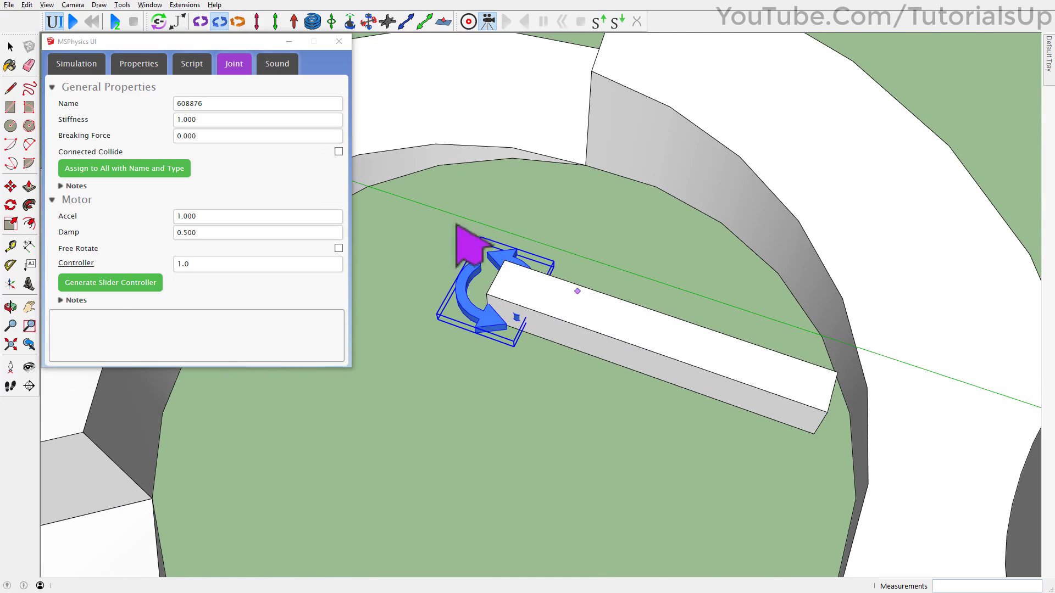
pyautogui.click(158, 22)
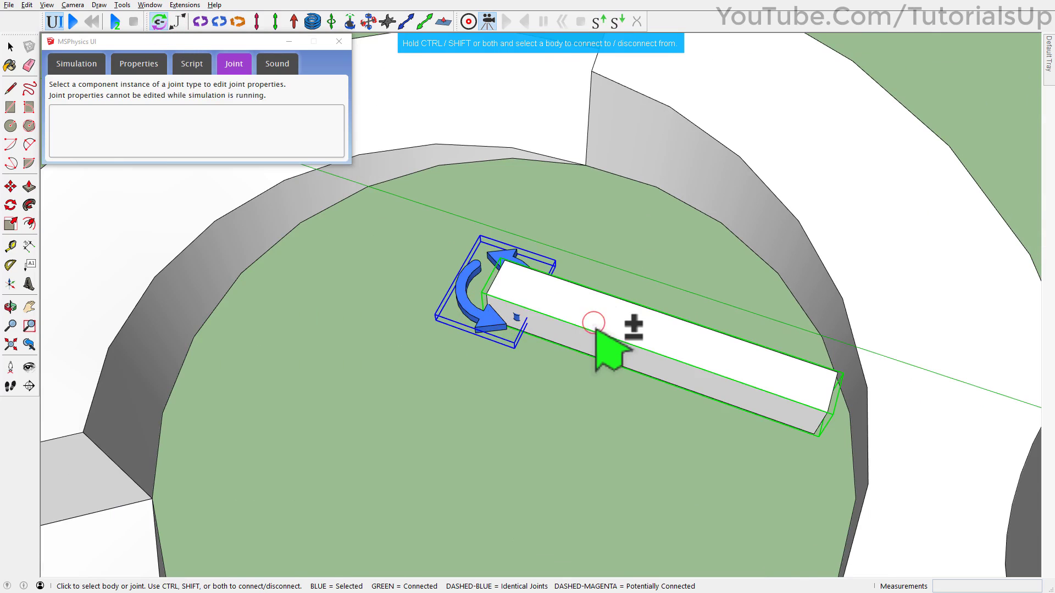
# - Run the simulation to check how the motor rotates the bar, and reset the simulation
pyautogui.scroll(-2, 522, 277)
pyautogui.scroll(-2, 524, 285)
pyautogui.scroll(-1, 546, 283)
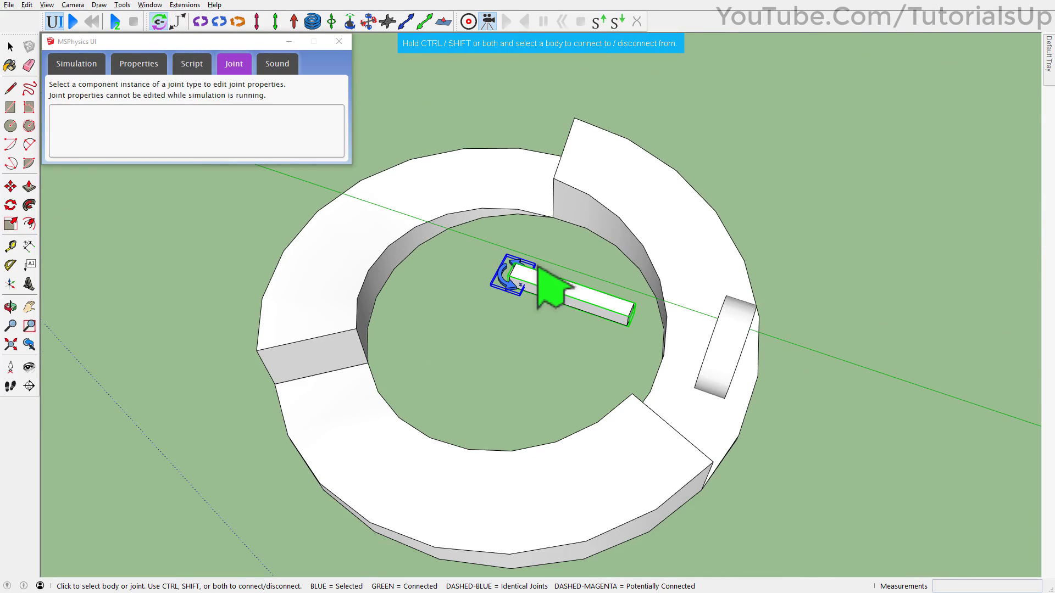
pyautogui.click(70, 25)
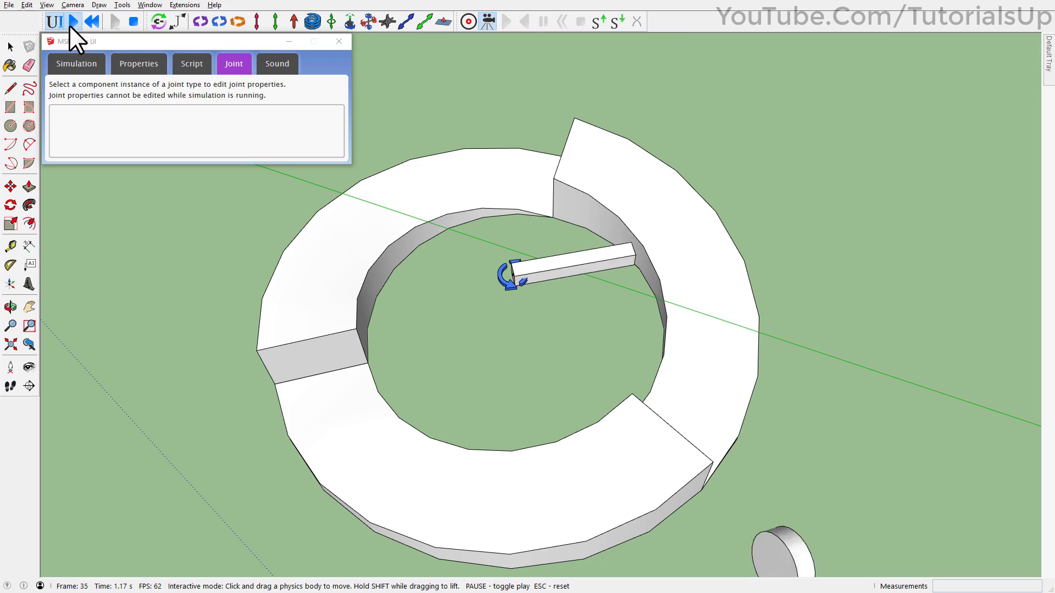
pyautogui.click(94, 27)
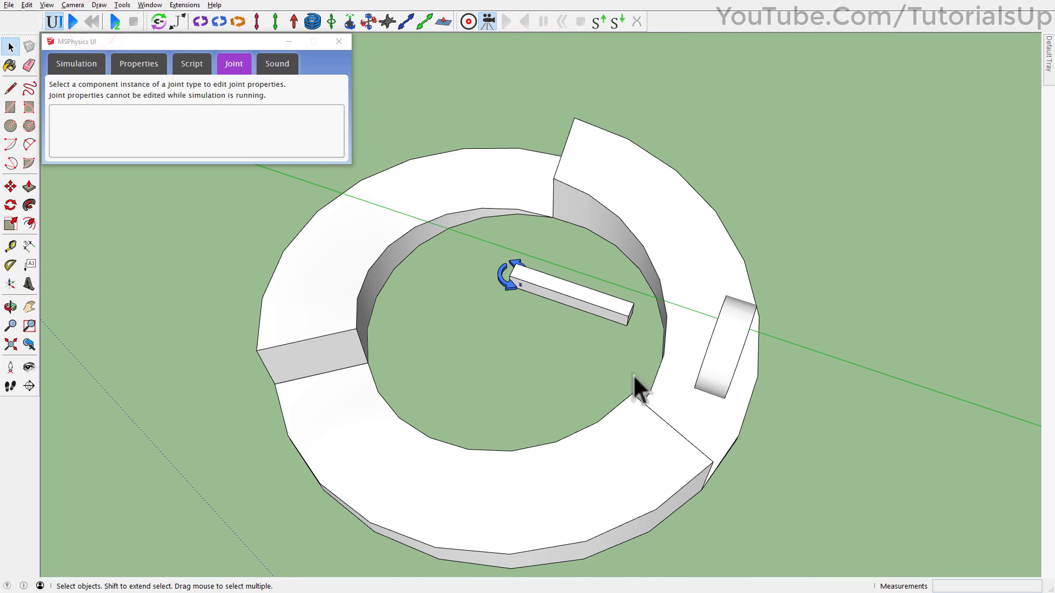
# - Inside the bar's group, add a hinge joint at the centre of the end face nearest the disc, aligned with the bar's length
pyautogui.doubleClick(564, 282)
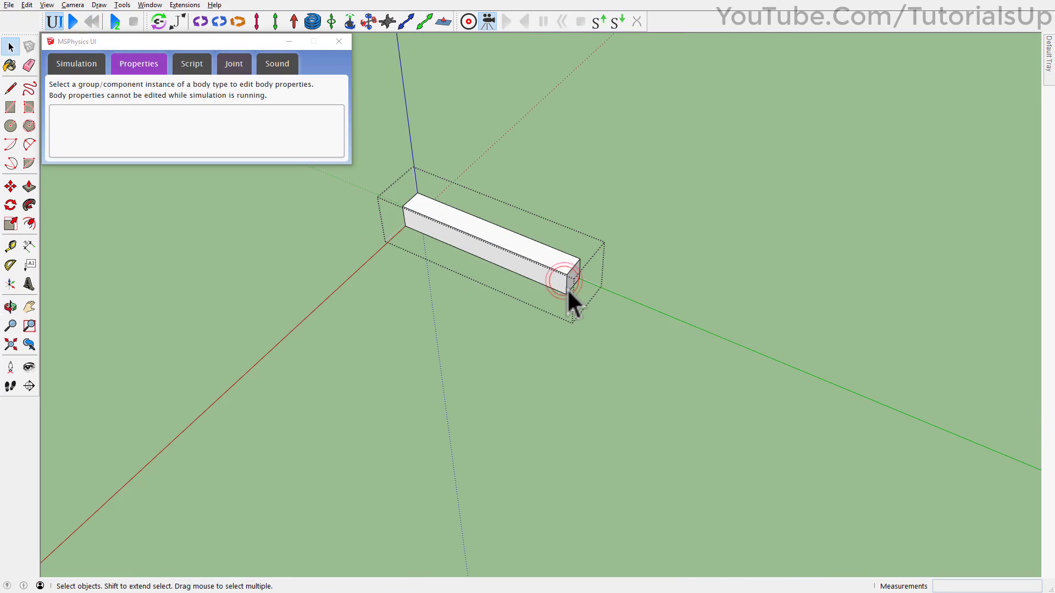
pyautogui.click(202, 22)
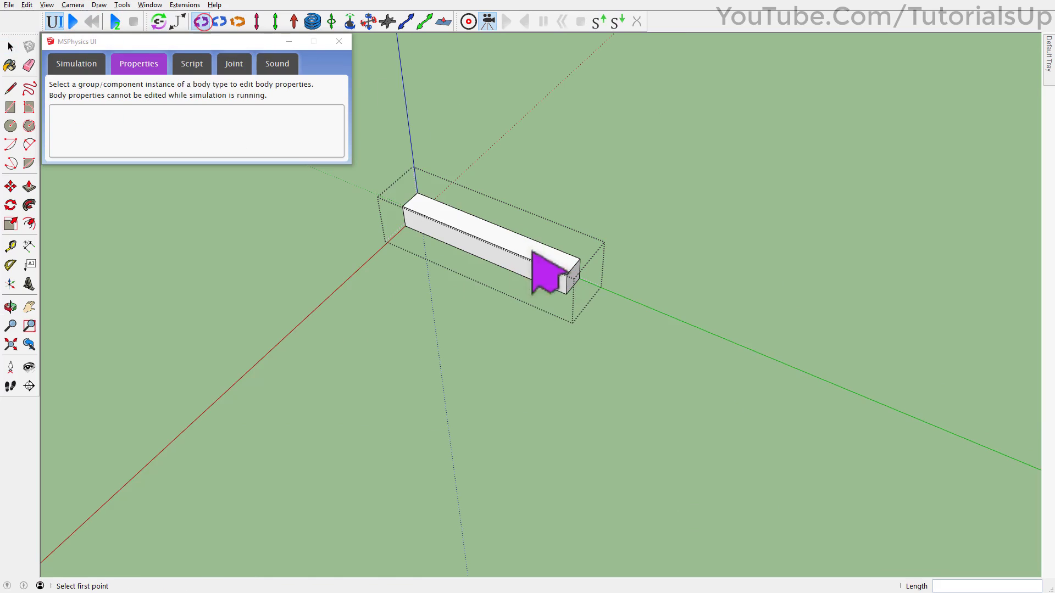
pyautogui.scroll(4, 543, 269)
pyautogui.moveTo(542, 269); pyautogui.dragTo(535, 279, button='middle')
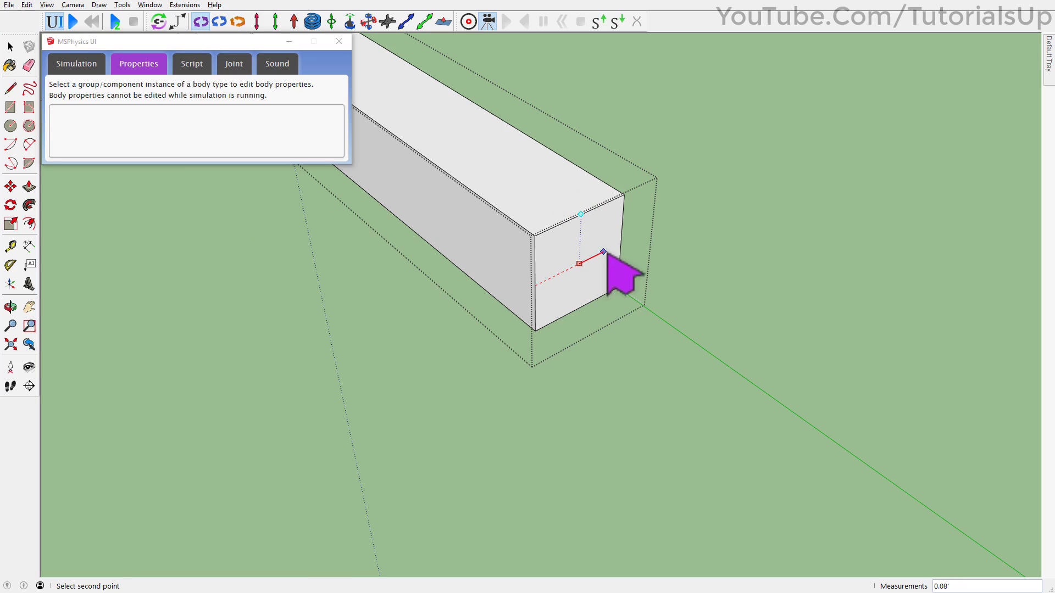
pyautogui.click(664, 323)
pyautogui.scroll(-8, 630, 319)
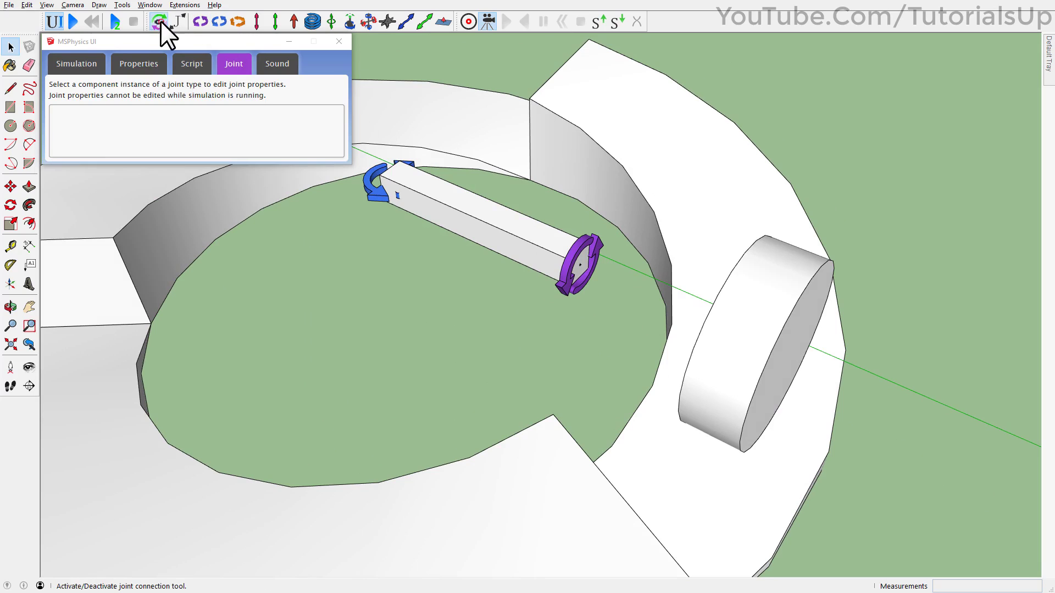
# - Connect the disc to the bar's hinge joint, and run the simulation to check how the disc travels over the ring before resetting it
pyautogui.click(159, 22)
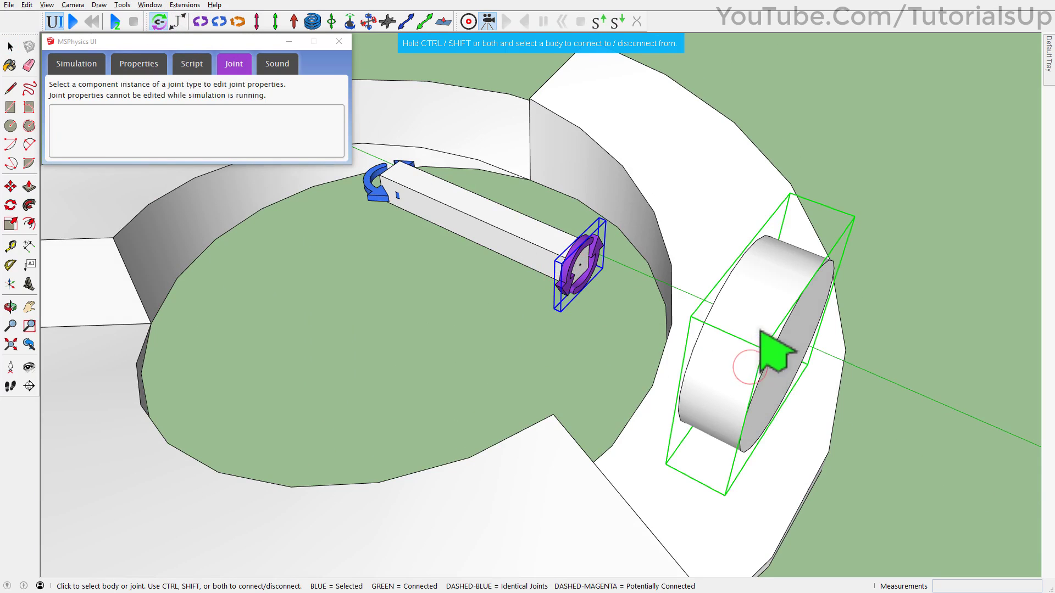
pyautogui.moveTo(760, 330); pyautogui.dragTo(449, 318, button='middle')
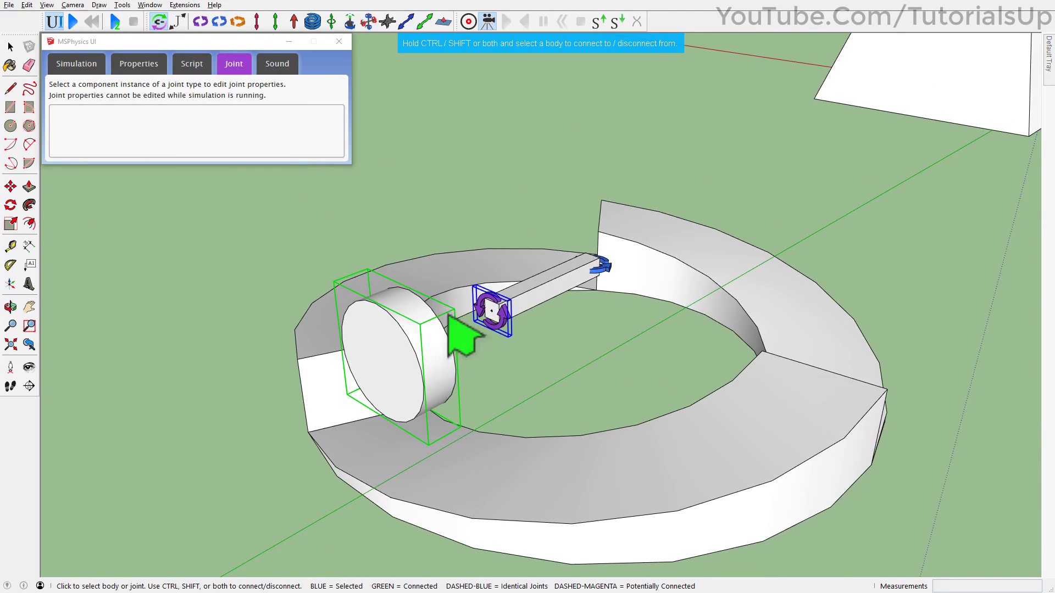
pyautogui.click(73, 22)
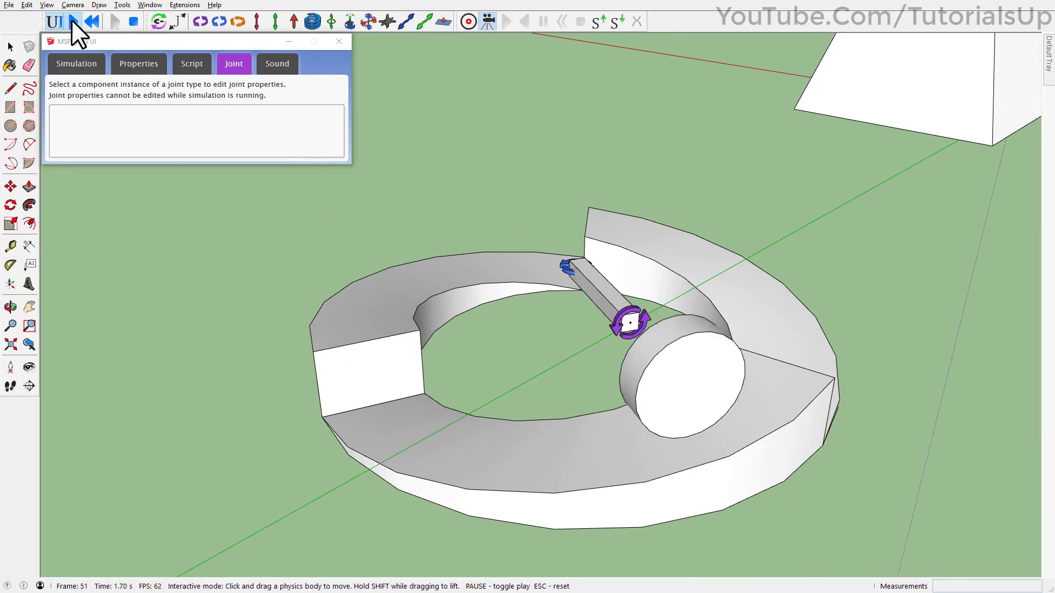
pyautogui.moveTo(299, 372); pyautogui.dragTo(254, 285, button='middle')
pyautogui.click(93, 22)
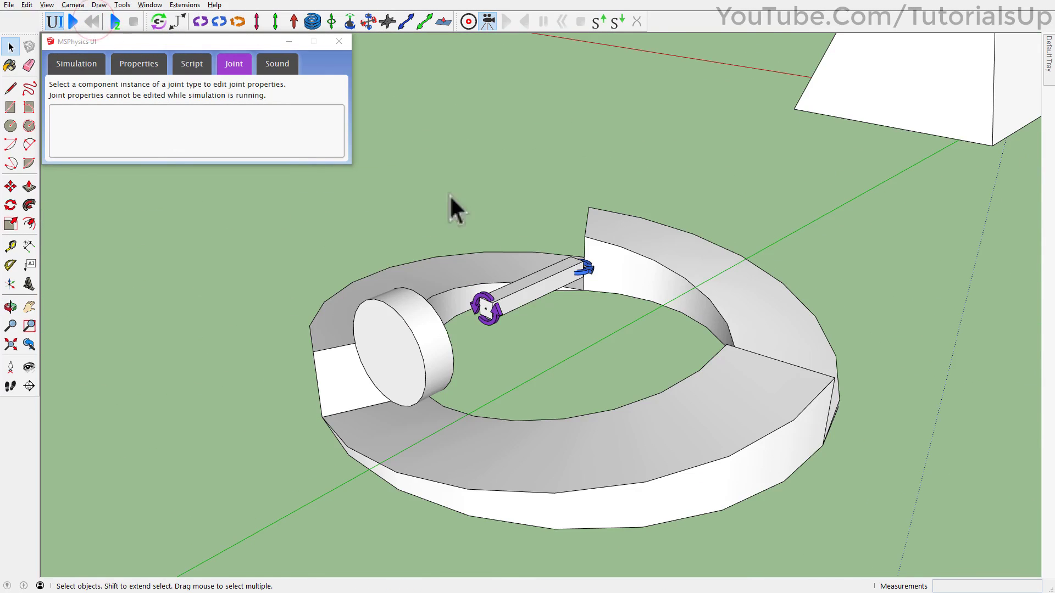
# - Display the contact forces while the simulation runs, examine the forces acting around the disc, and reset the simulation
pyautogui.click(75, 62)
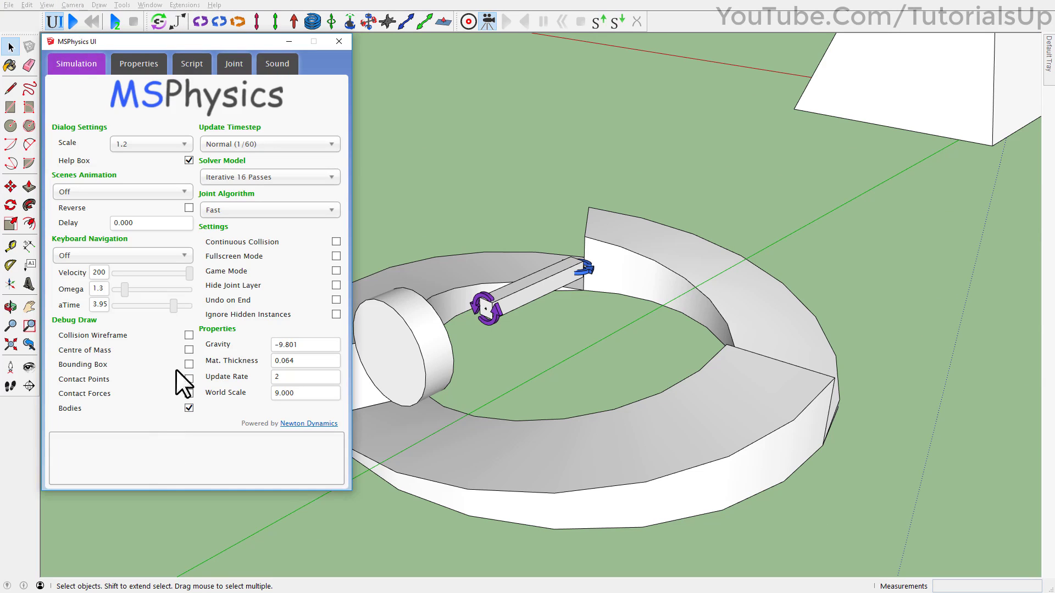
pyautogui.click(189, 393)
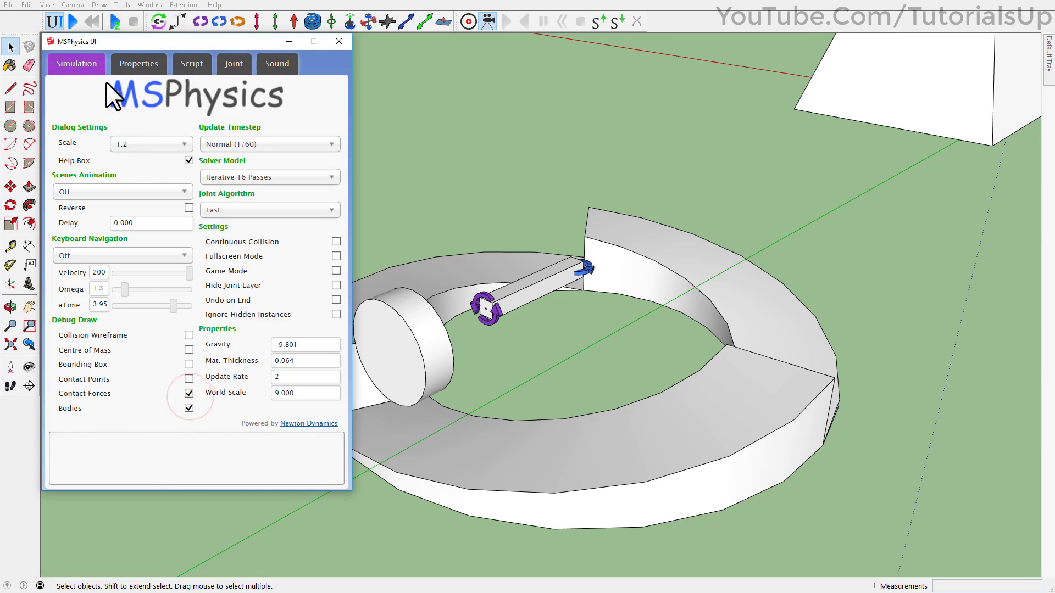
pyautogui.click(74, 22)
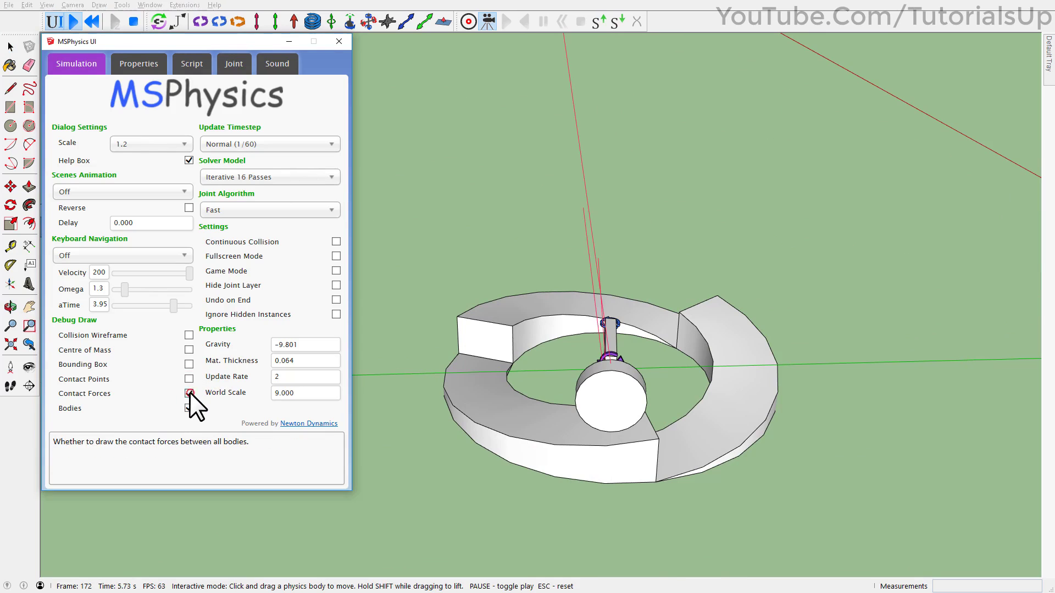
pyautogui.click(91, 21)
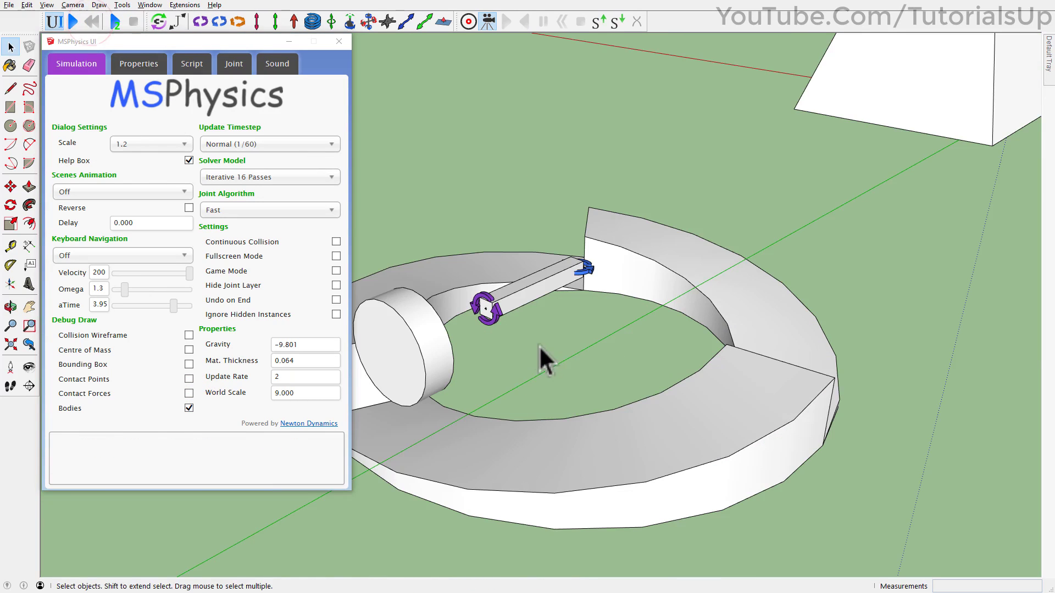
# - Delete the hinge joint inside the bar's group
pyautogui.doubleClick(492, 316)
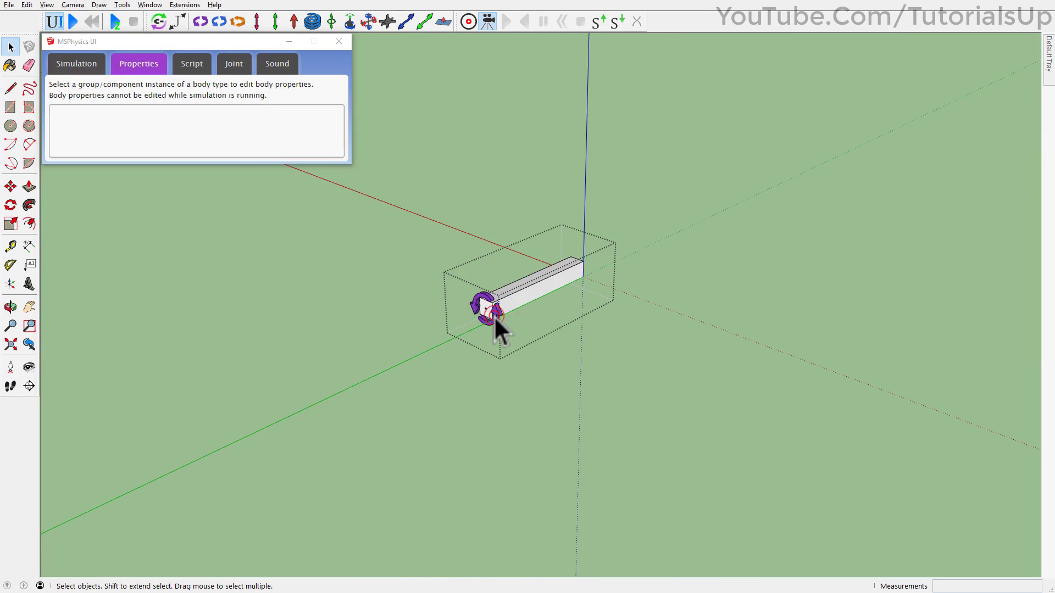
pyautogui.click(495, 317)
pyautogui.press('Delete')
# - Add a universal joint at the centre of the bar's free end face, aligned with the bar's length
pyautogui.moveTo(499, 315); pyautogui.dragTo(527, 357, button='middle')
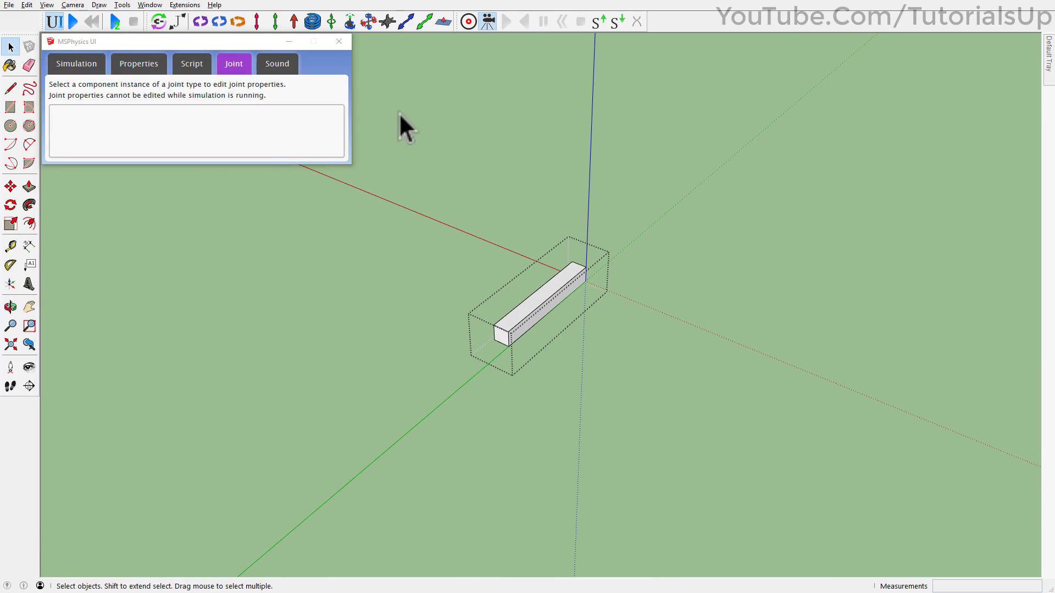
pyautogui.click(368, 23)
pyautogui.scroll(2, 522, 352)
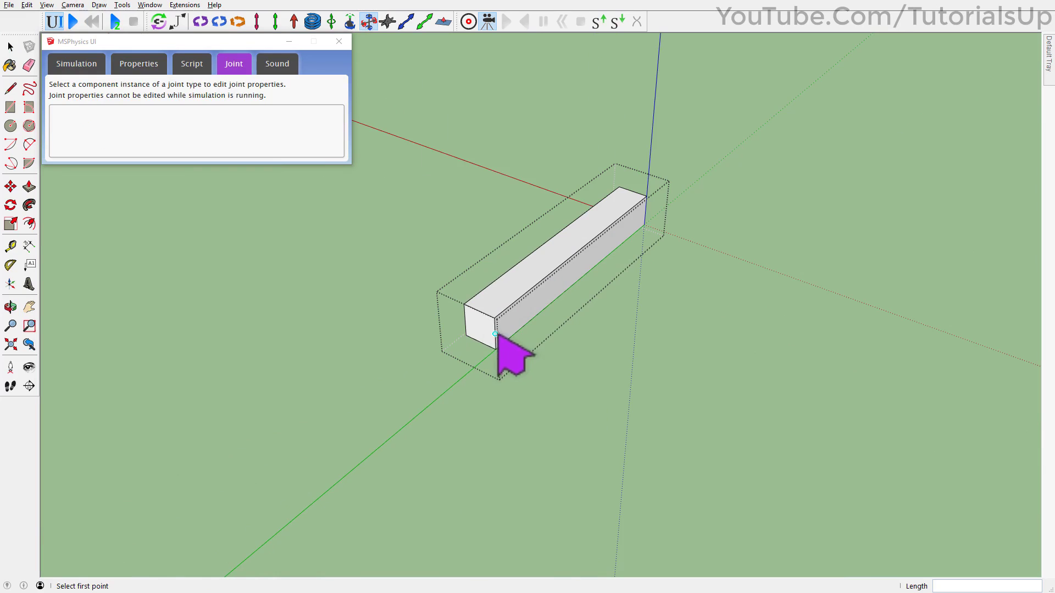
pyautogui.scroll(2, 484, 330)
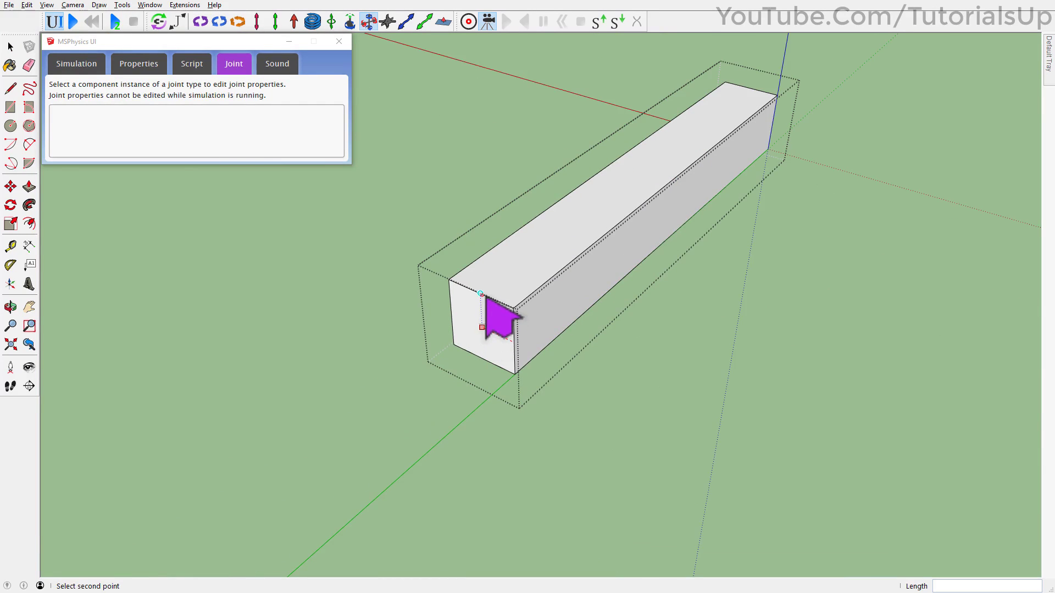
pyautogui.click(419, 382)
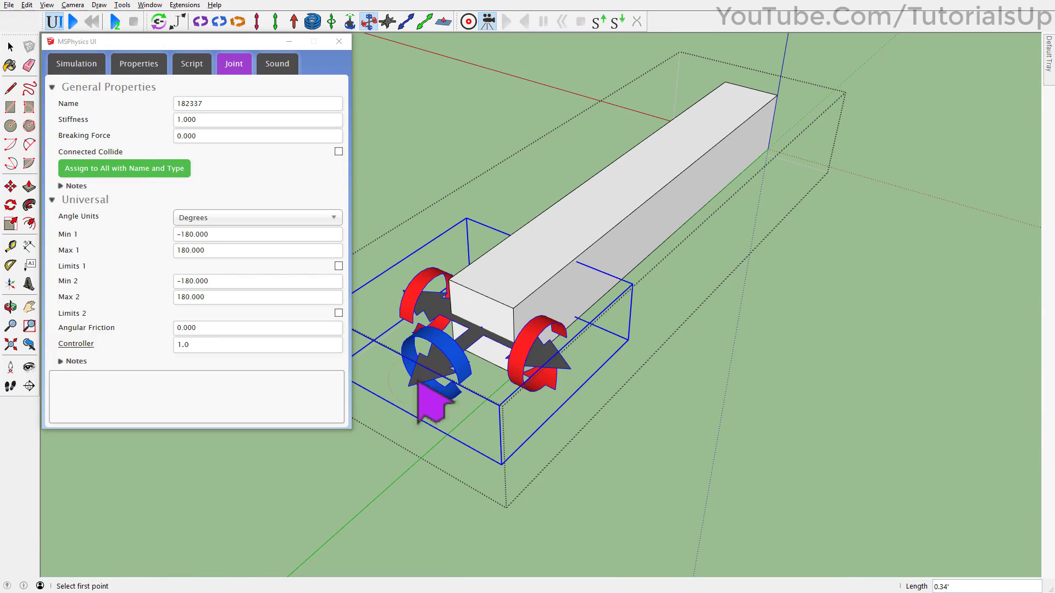
# - Connect the disc to the universal joint with the joint connection tool
pyautogui.moveTo(590, 349); pyautogui.dragTo(516, 300, button='middle')
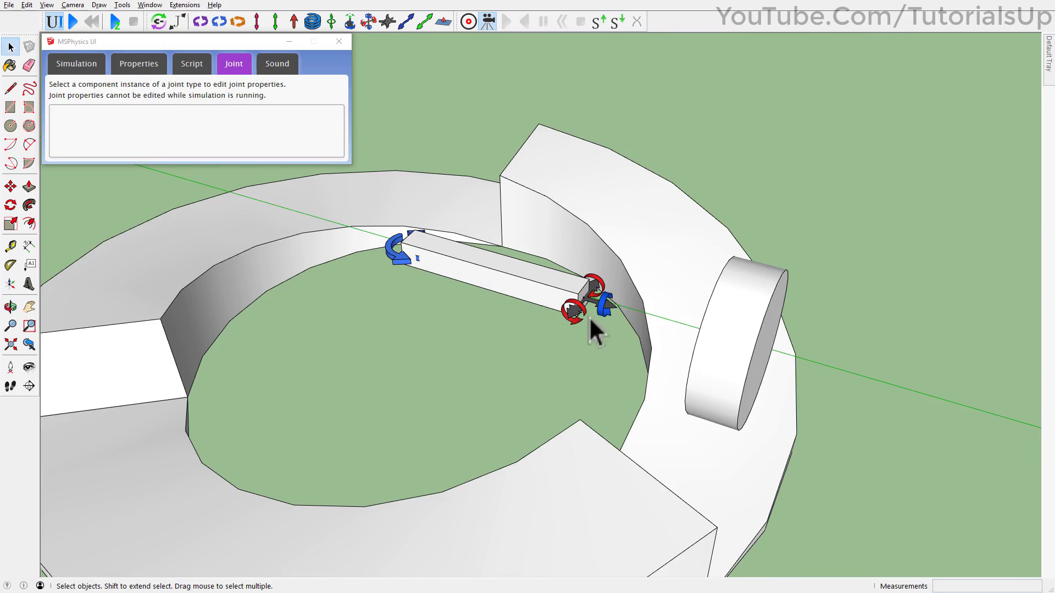
pyautogui.moveTo(588, 322); pyautogui.dragTo(589, 371, button='middle')
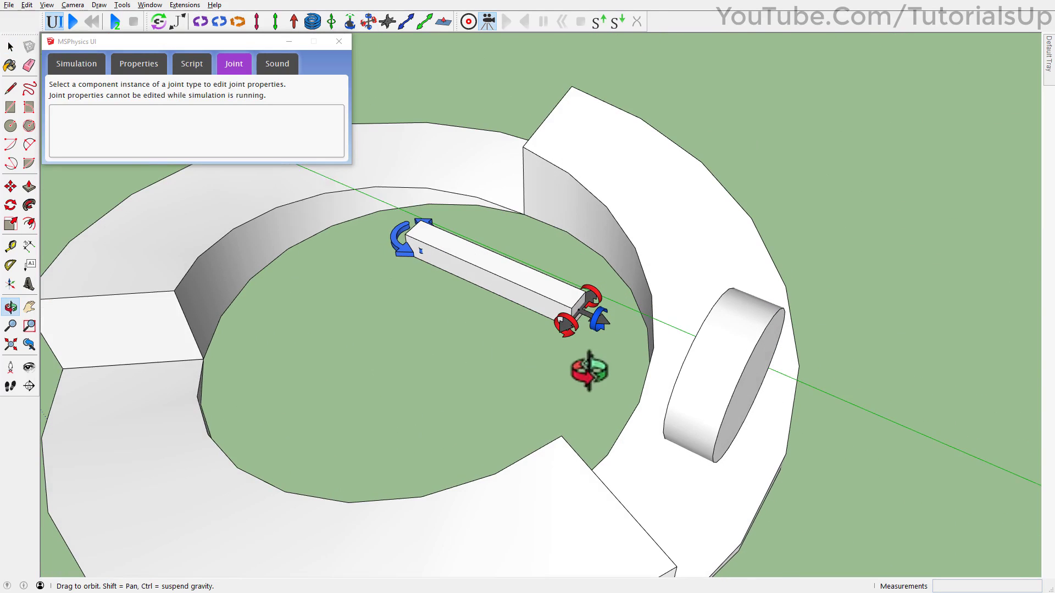
pyautogui.click(159, 23)
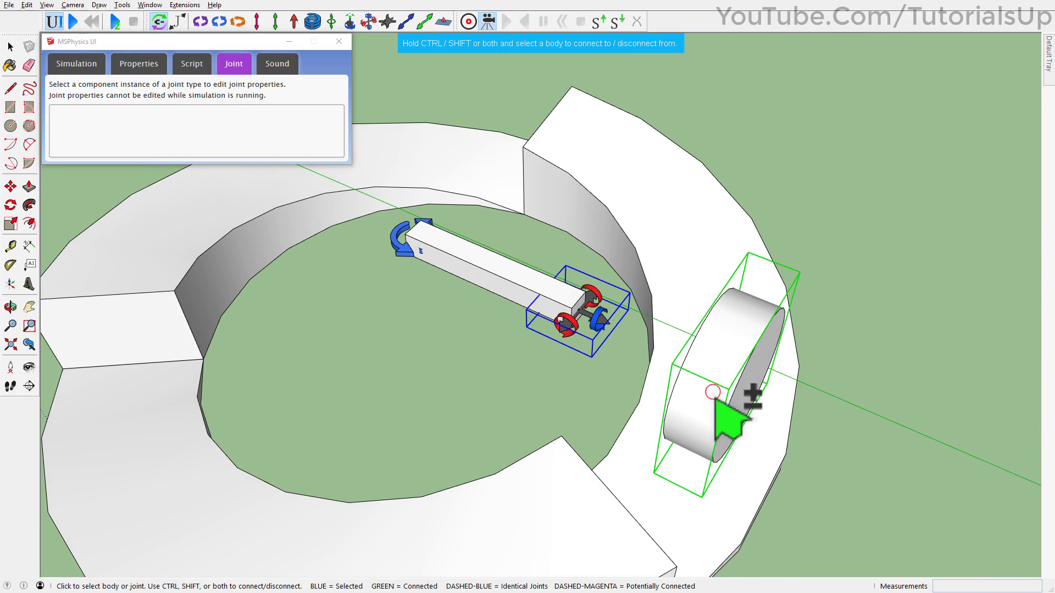
# - Run the simulation to check how the disc follows the ring's slopes on the universal joint, and reset it
pyautogui.scroll(-4, 762, 386)
pyautogui.scroll(1, 558, 484)
pyautogui.moveTo(589, 490); pyautogui.dragTo(583, 472, button='middle')
pyautogui.click(72, 23)
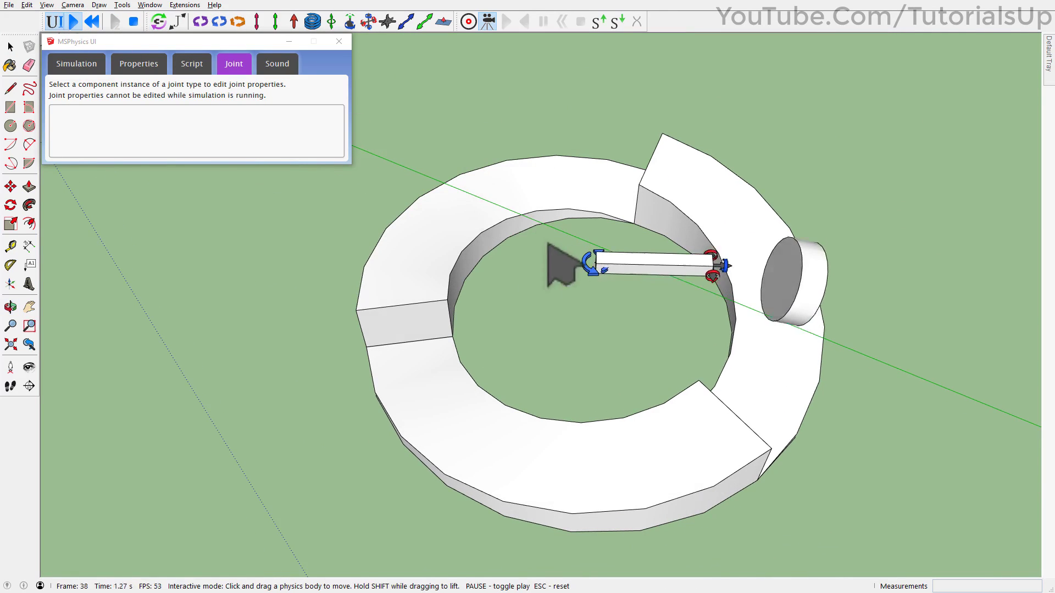
pyautogui.moveTo(551, 245); pyautogui.dragTo(740, 164, button='middle')
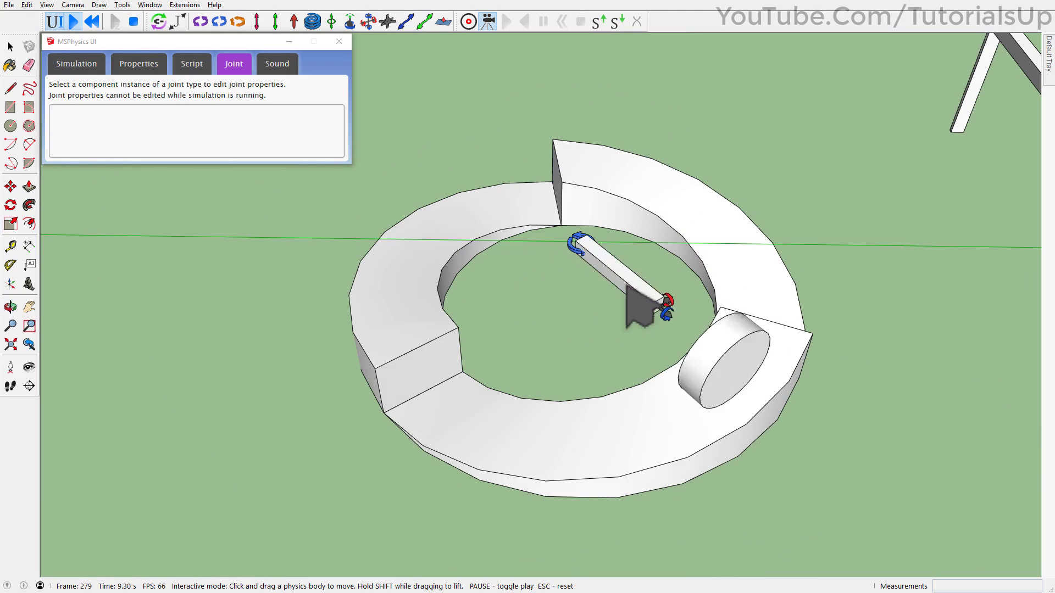
pyautogui.click(95, 22)
# - Set the motor joint's acceleration to 0.5
pyautogui.click(588, 266)
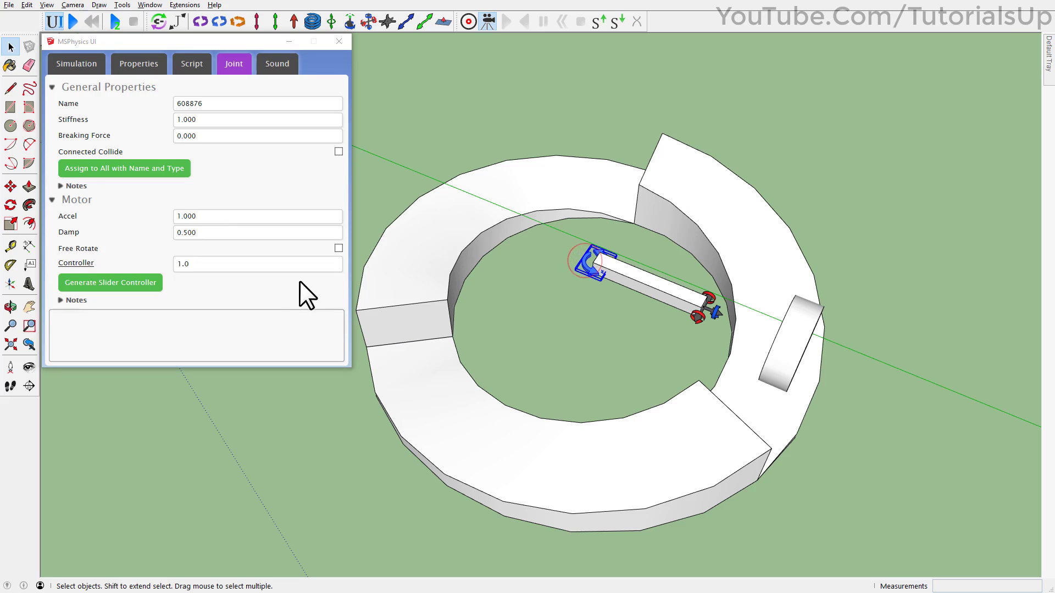
pyautogui.click(218, 213)
pyautogui.write('.5')
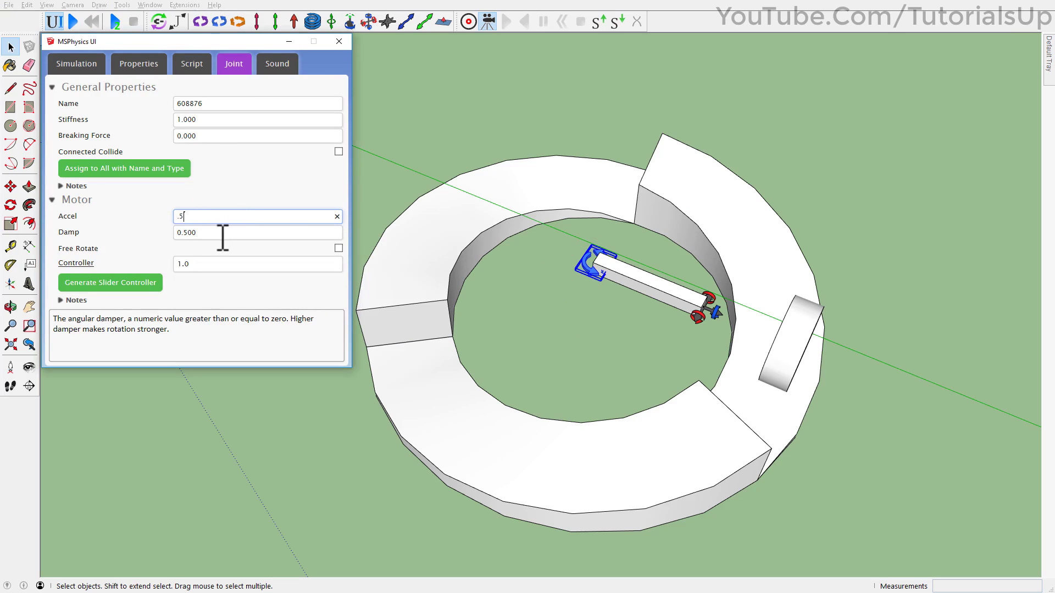
pyautogui.click(230, 180)
# - Run the simulation at the reduced motor acceleration, examine the disc's motion from several sides, and reset it
pyautogui.click(73, 22)
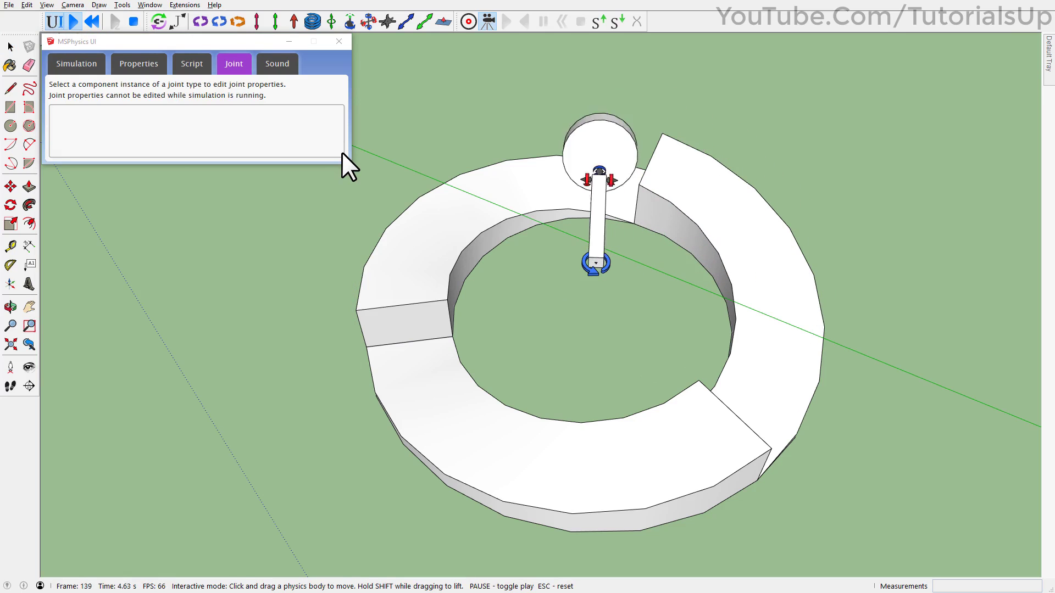
pyautogui.moveTo(756, 431); pyautogui.dragTo(365, 252, button='middle')
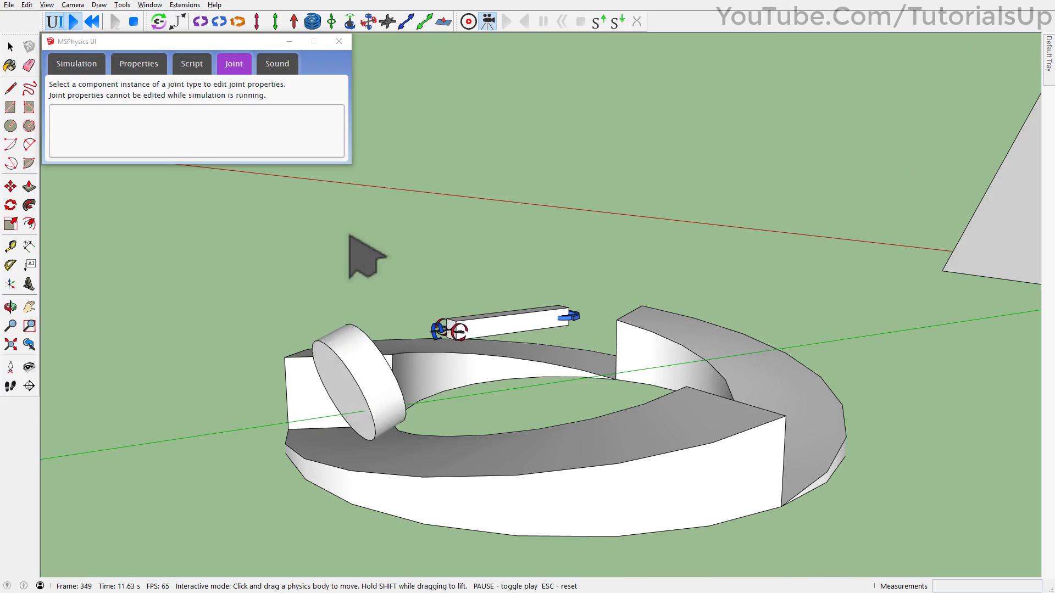
pyautogui.moveTo(558, 316); pyautogui.dragTo(434, 365, button='middle')
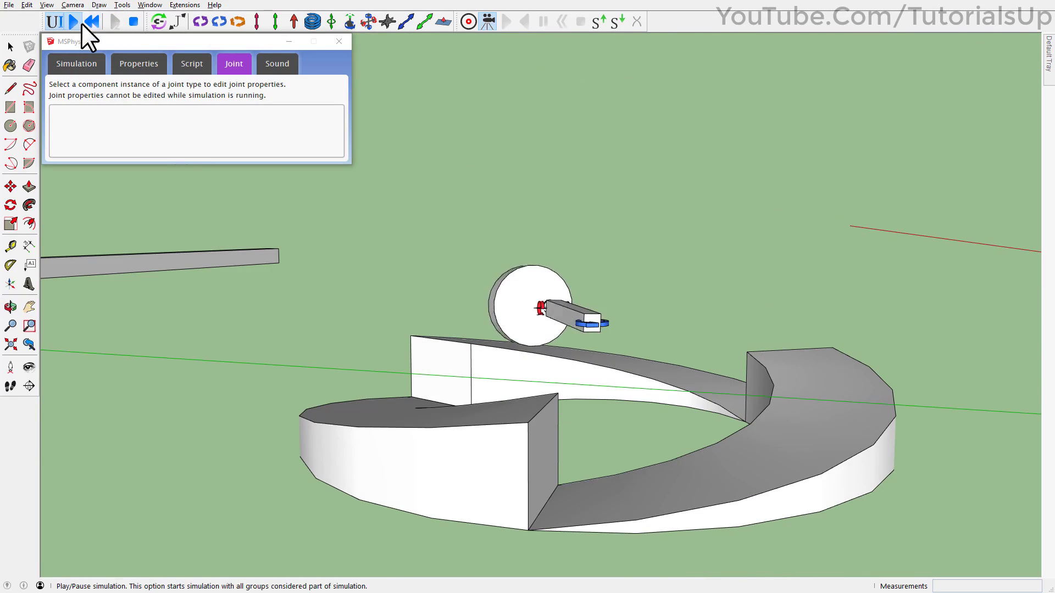
pyautogui.click(92, 22)
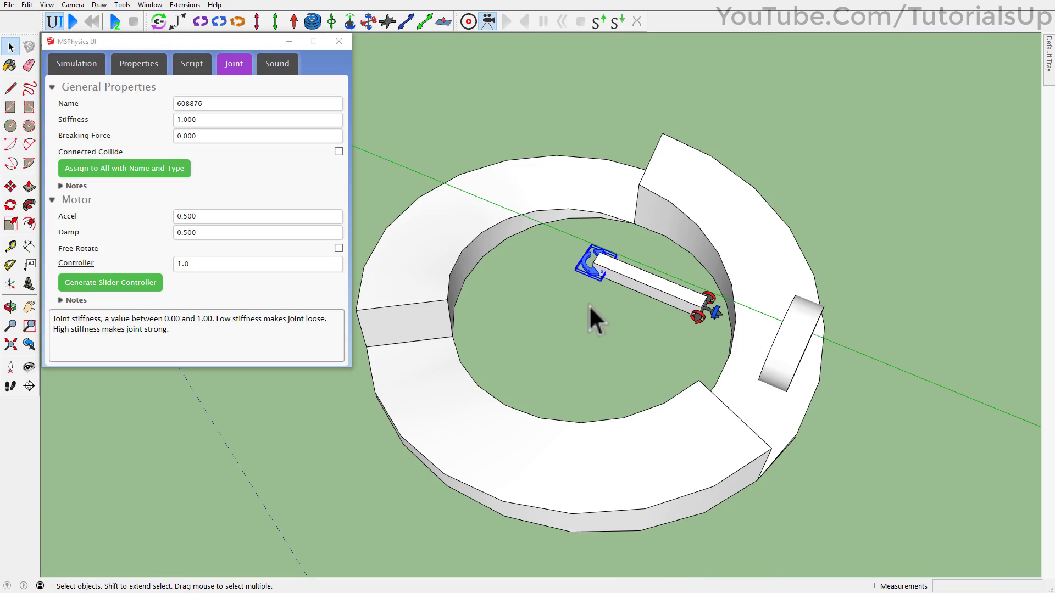
# - Exclude the bar and the disc from the simulation with the Ignore state
pyautogui.click(635, 286)
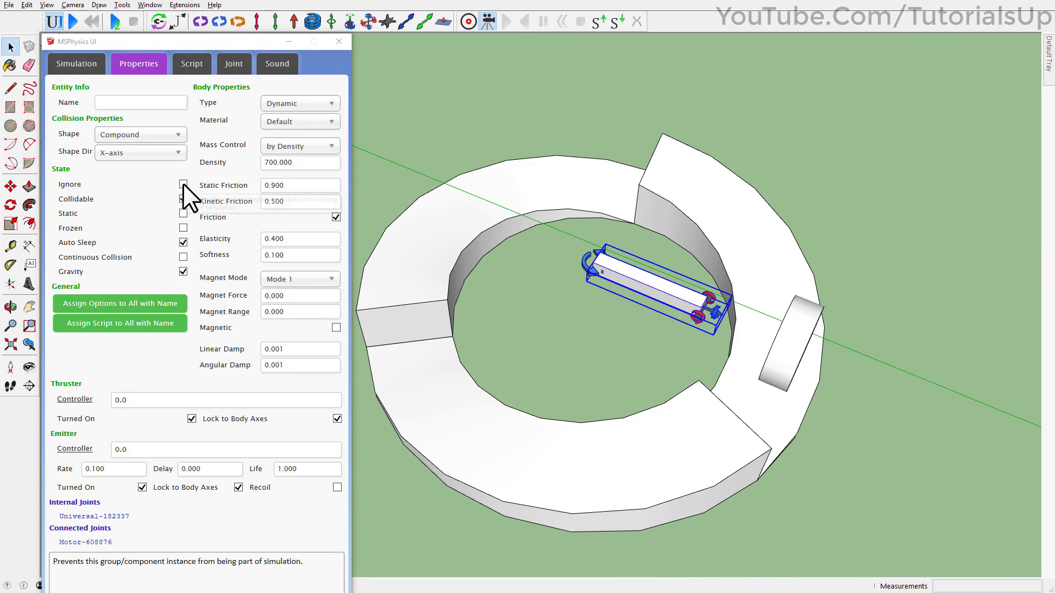
pyautogui.click(183, 184)
pyautogui.click(777, 338)
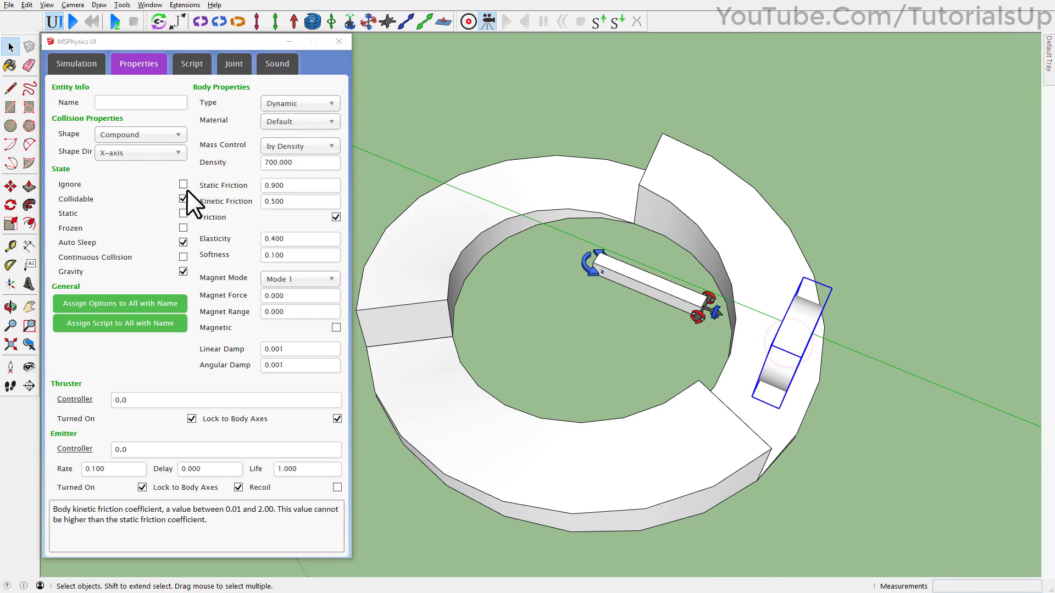
pyautogui.click(183, 184)
pyautogui.click(486, 148)
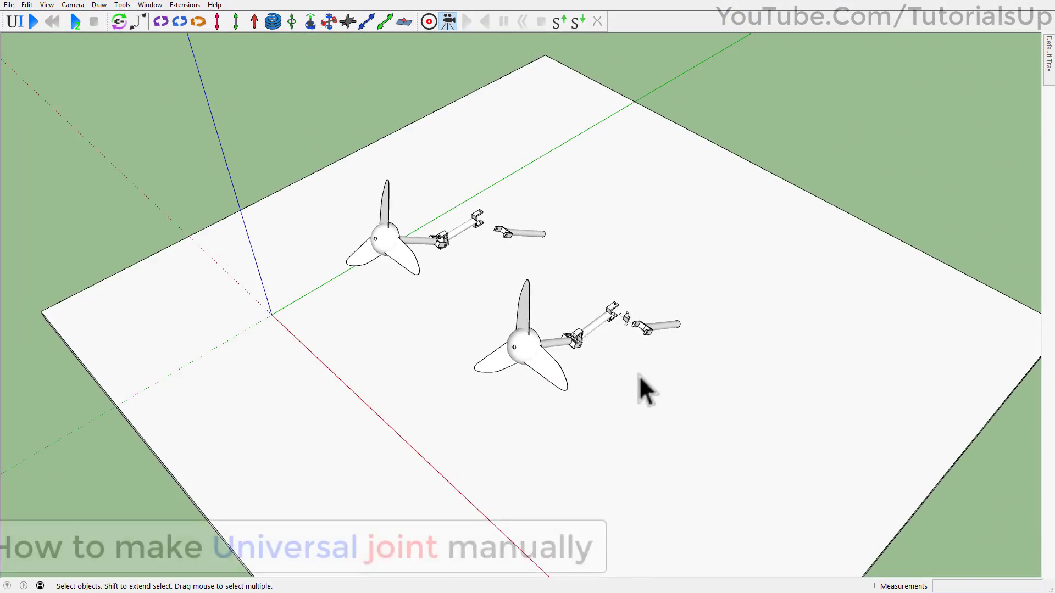
# - Examine how the yokes, cross piece and shafts fit together in the propeller's manually built universal joint
pyautogui.scroll(5, 641, 376)
pyautogui.scroll(4, 539, 335)
pyautogui.moveTo(539, 335)
pyautogui.mouseDown(button='middle')
pyautogui.moveTo(141, 285)
pyautogui.moveTo(101, 224)
pyautogui.mouseUp(button='middle')
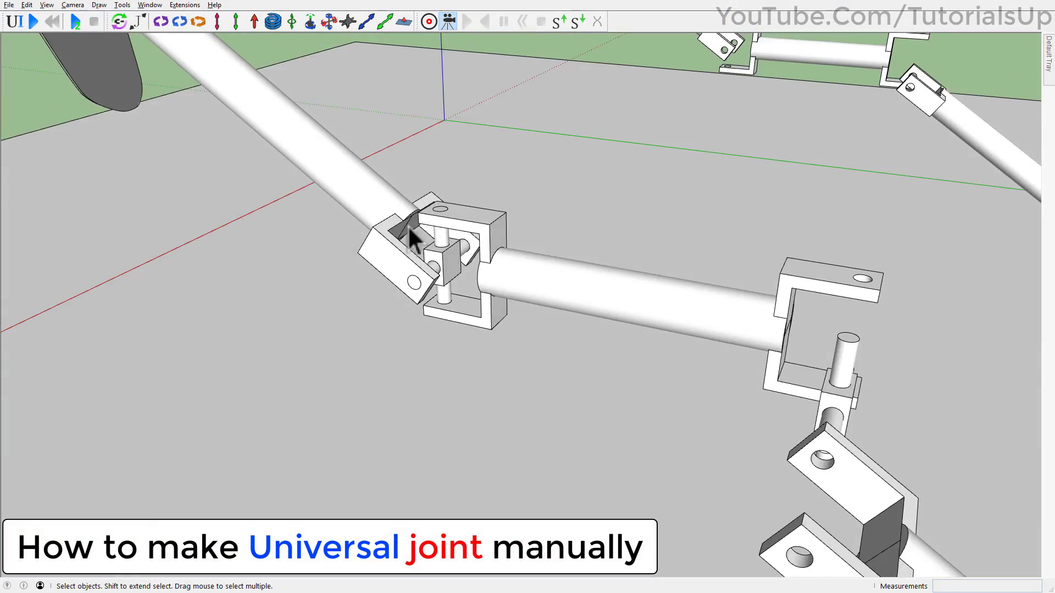
pyautogui.scroll(4, 455, 230)
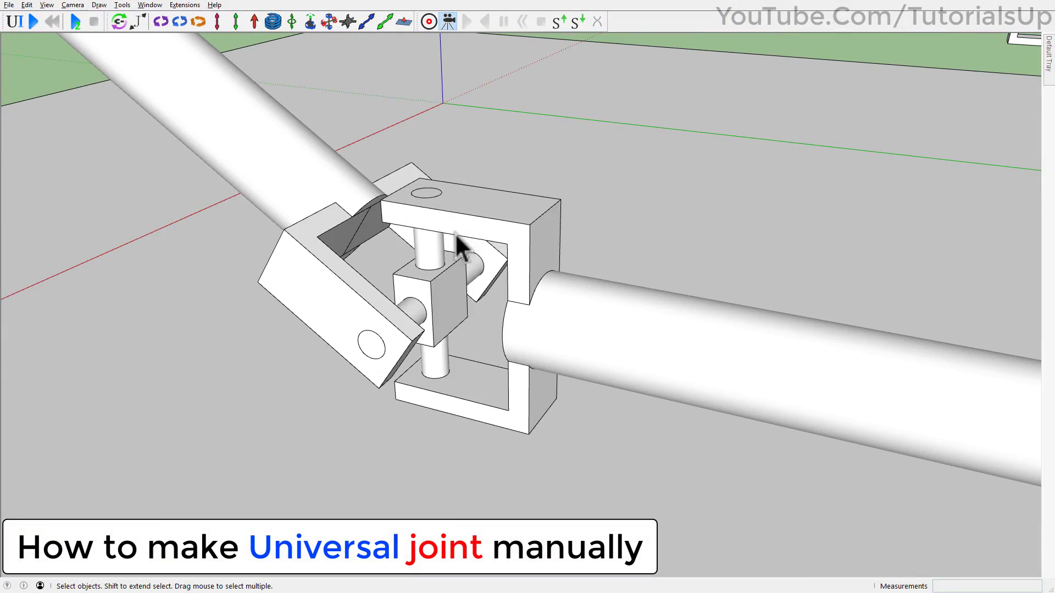
pyautogui.click(598, 348)
pyautogui.click(344, 241)
pyautogui.scroll(-5, 337, 240)
pyautogui.scroll(4, 496, 309)
pyautogui.moveTo(495, 308); pyautogui.dragTo(441, 277, button='middle')
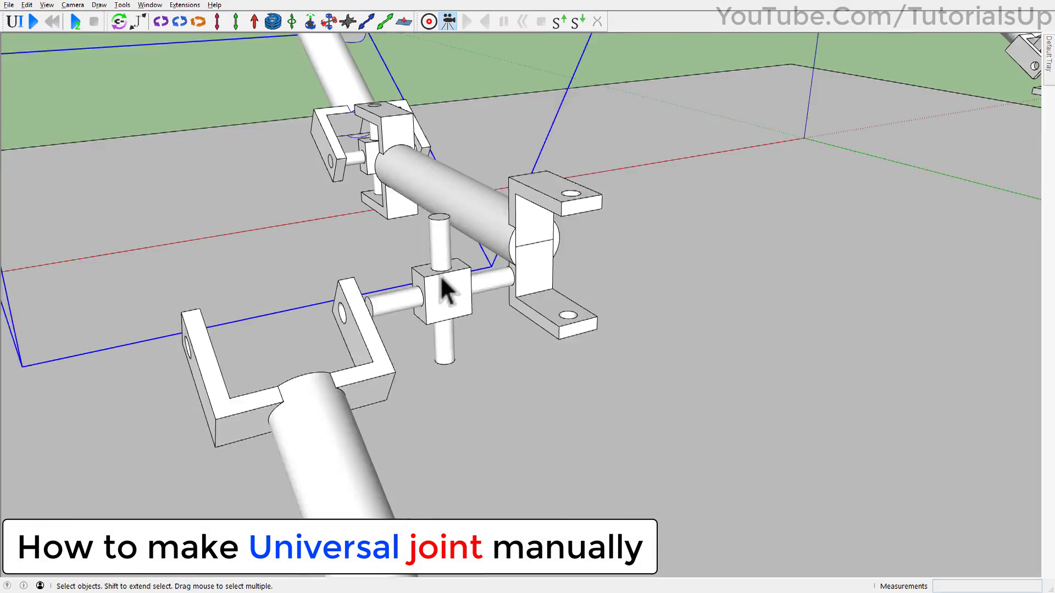
# - Open the loose cross piece's group to inspect its separate pins and central block, and leave the group
pyautogui.click(444, 282)
pyautogui.doubleClick(413, 284)
pyautogui.scroll(2, 389, 321)
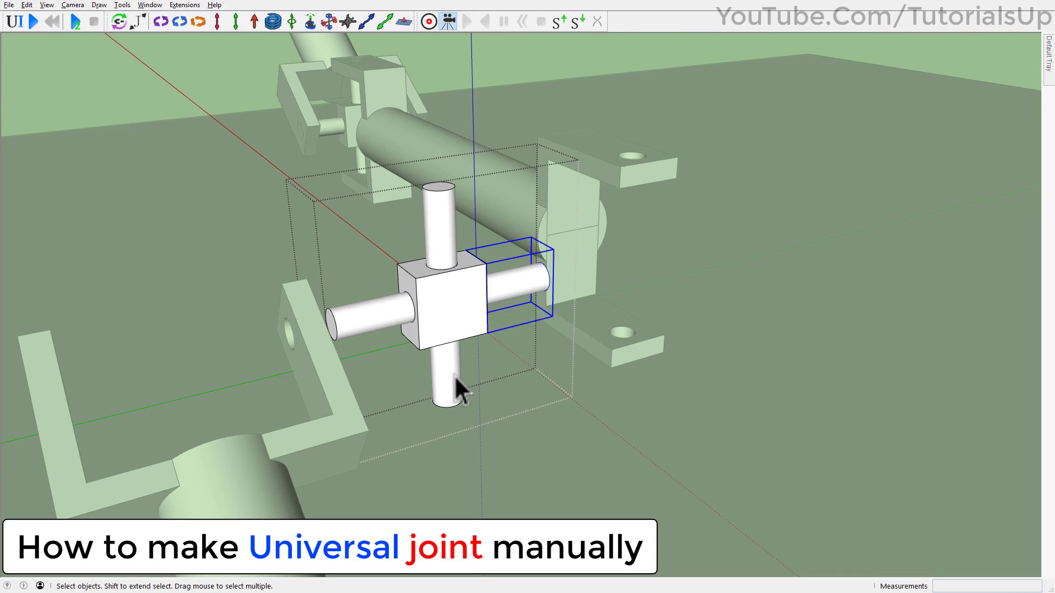
pyautogui.click(455, 376)
pyautogui.click(616, 360)
pyautogui.doubleClick(615, 360)
pyautogui.click(515, 281)
# - Run the simulation of the propeller shaft assemblies without joints to see how the parts behave, and reset it
pyautogui.scroll(-6, 510, 280)
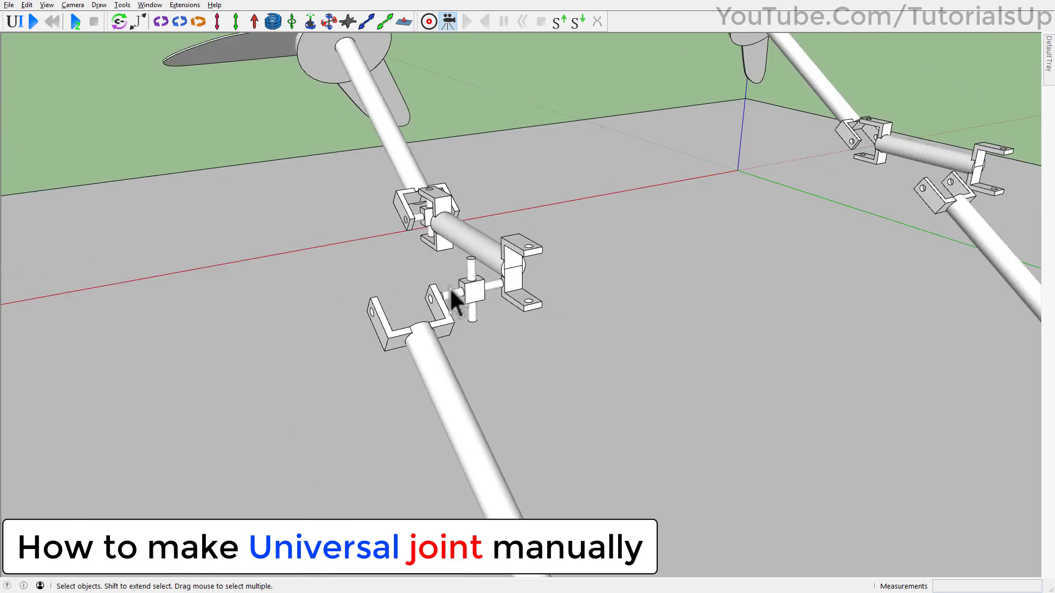
pyautogui.scroll(-3, 451, 289)
pyautogui.moveTo(450, 290); pyautogui.dragTo(568, 381, button='middle')
pyautogui.scroll(1, 378, 81)
pyautogui.scroll(-2, 378, 80)
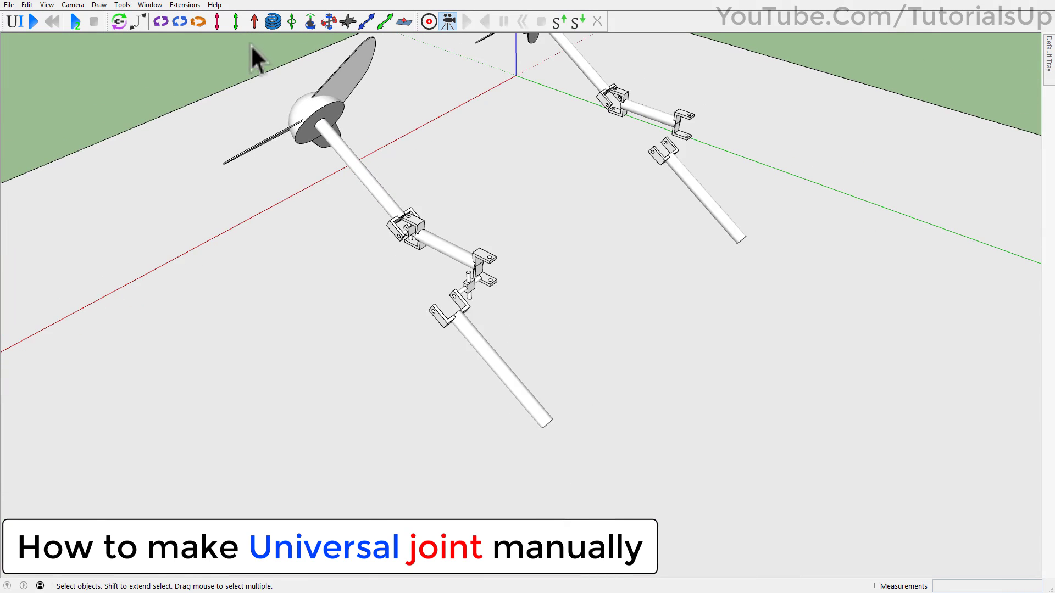
pyautogui.click(33, 21)
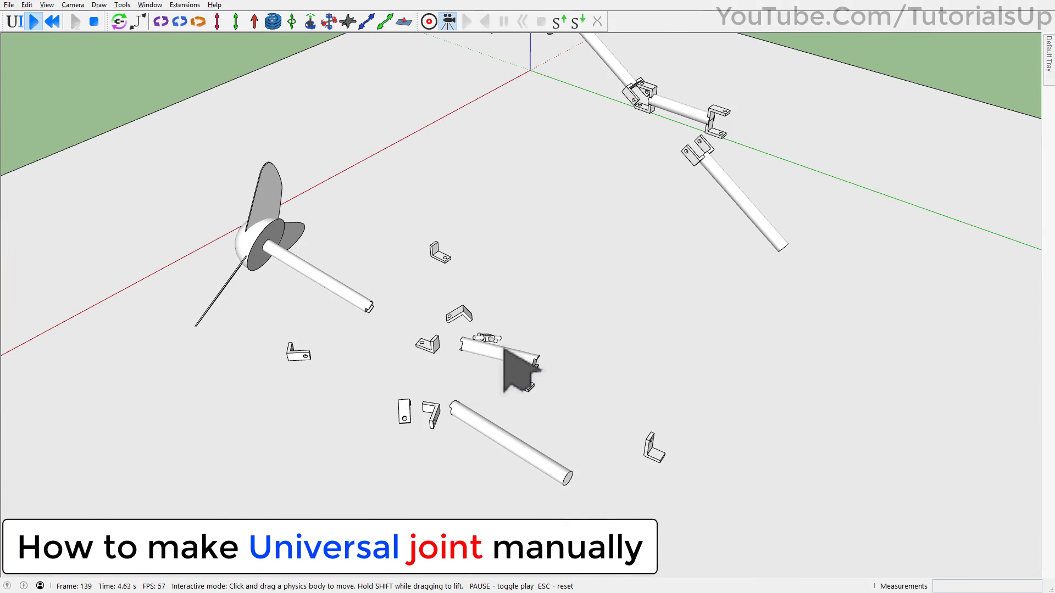
pyautogui.press('Escape')
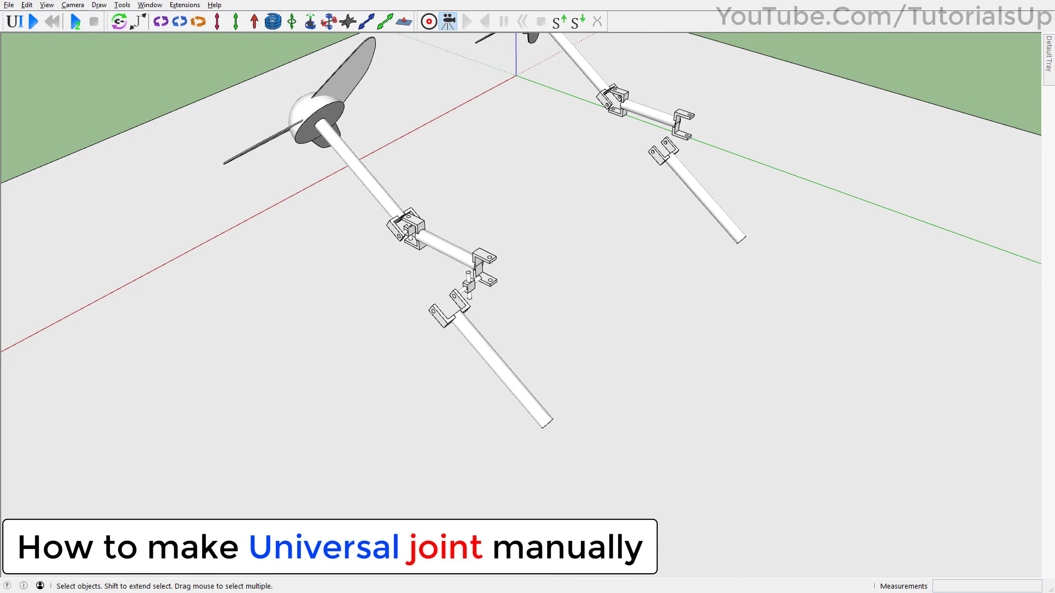
# - Hide the grey floor, then run and reset the simulation of the loose propeller shaft parts
pyautogui.moveTo(1053, 58)
pyautogui.click(1007, 139)
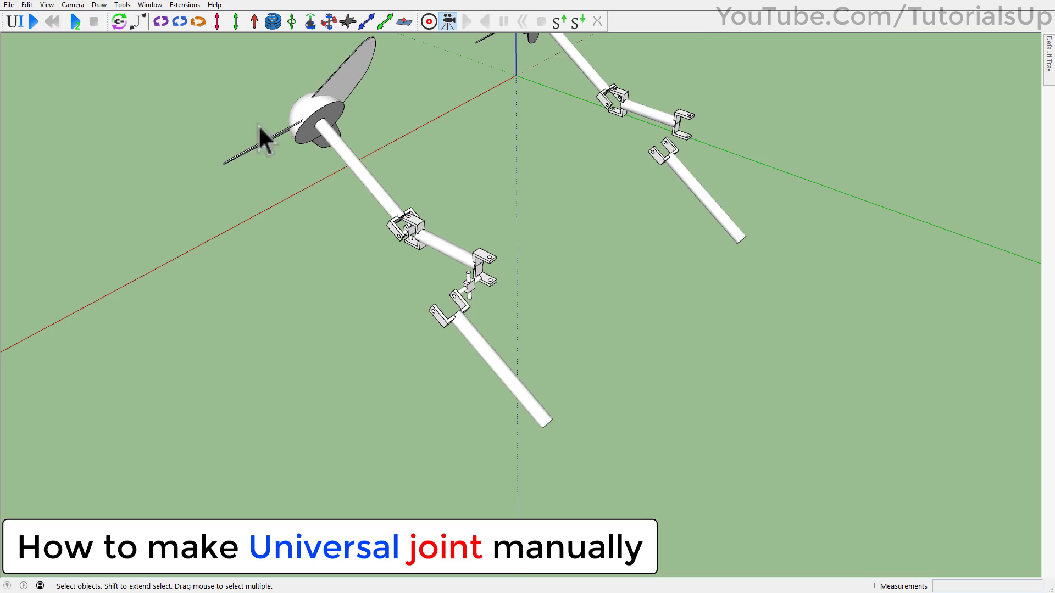
pyautogui.click(29, 21)
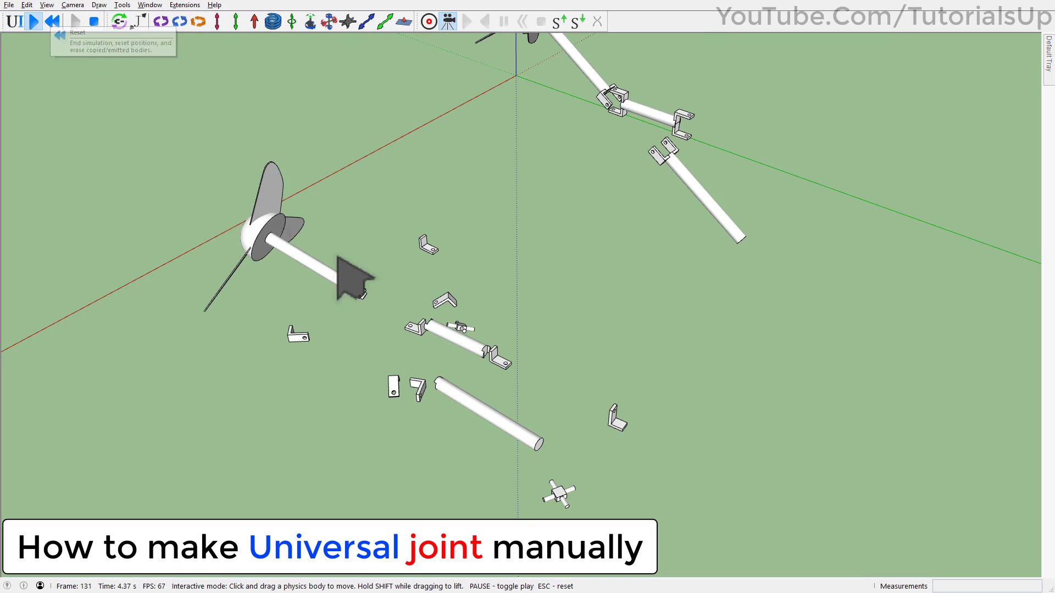
pyautogui.click(56, 23)
# - Place a Motor joint at the centre of the free end face of the lower shaft
pyautogui.scroll(8, 542, 418)
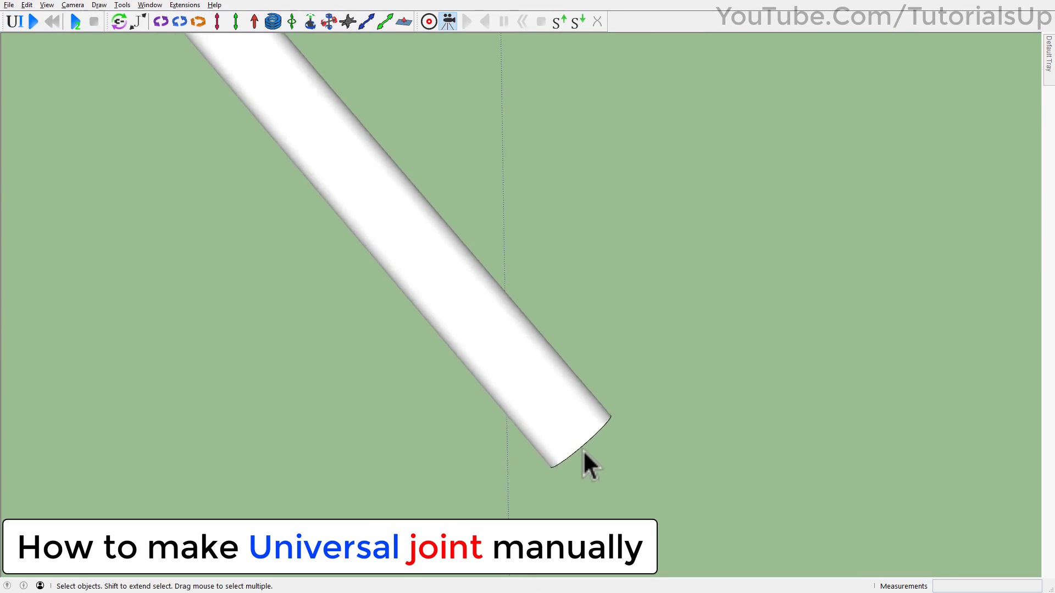
pyautogui.moveTo(583, 450); pyautogui.dragTo(431, 277, button='middle')
pyautogui.click(481, 300)
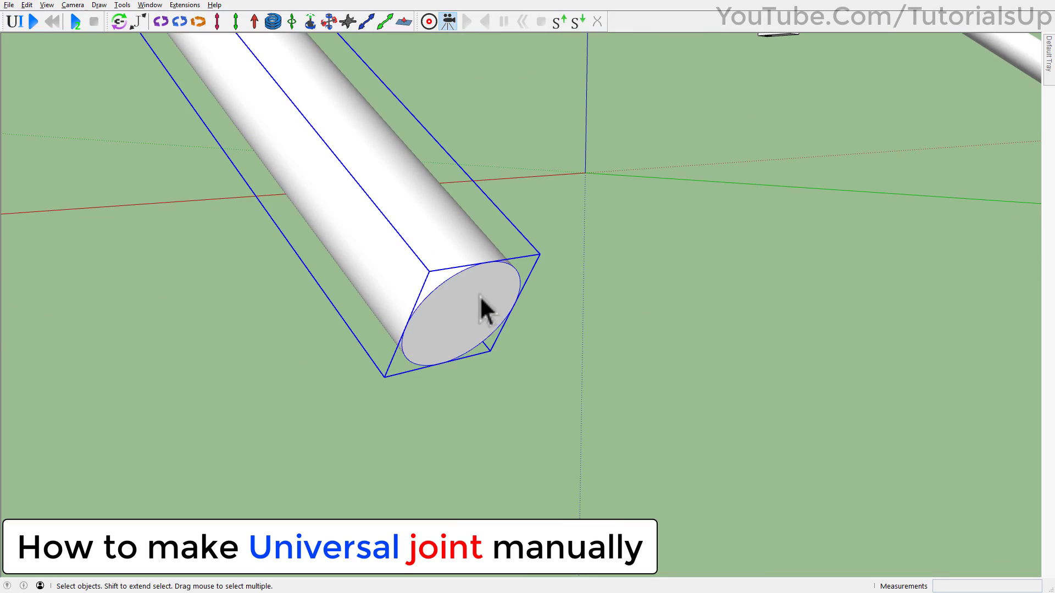
pyautogui.click(178, 21)
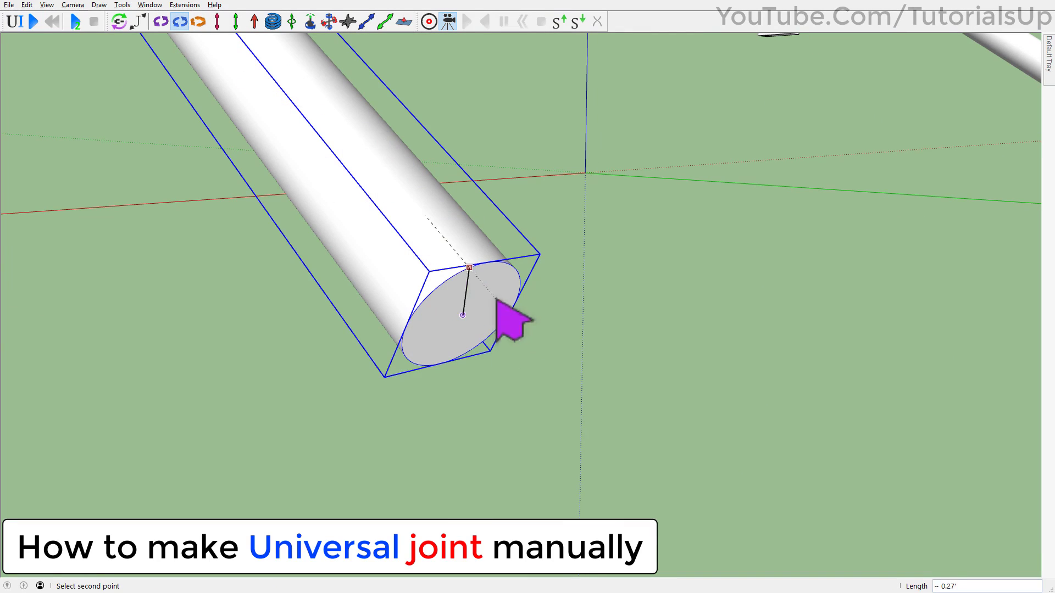
pyautogui.click(539, 419)
pyautogui.moveTo(471, 372); pyautogui.dragTo(358, 224, button='middle')
pyautogui.press('space')
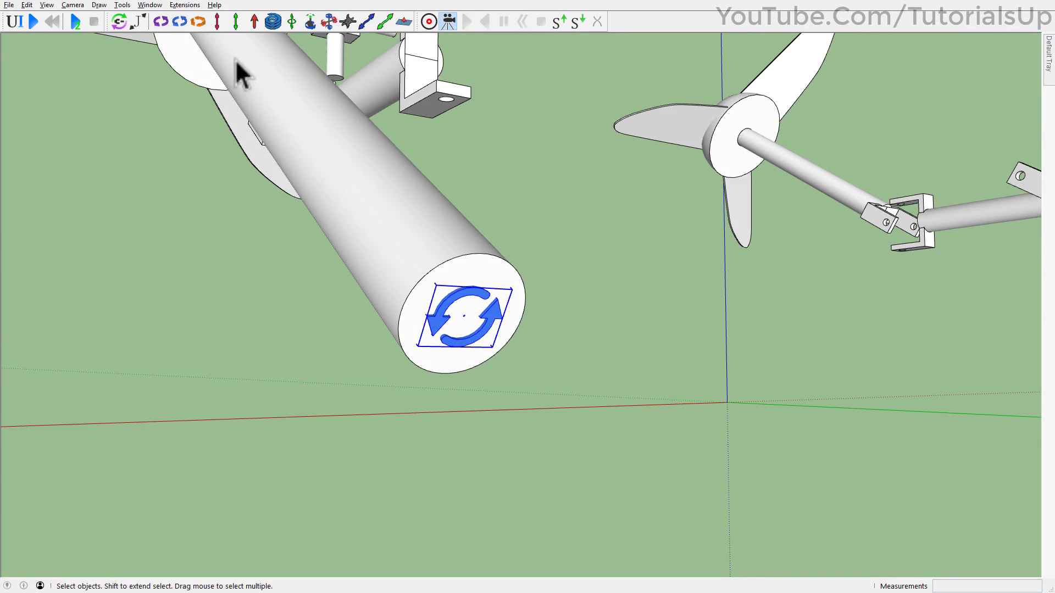
# - Connect the motor to the lower shaft, and run and reset the simulation to test it
pyautogui.click(119, 21)
pyautogui.click(471, 297)
pyautogui.keyDown('ctrl'); pyautogui.click(442, 269); pyautogui.keyUp('ctrl')
pyautogui.moveTo(434, 264); pyautogui.dragTo(466, 353, button='middle')
pyautogui.scroll(-5, 674, 436)
pyautogui.scroll(4, 439, 363)
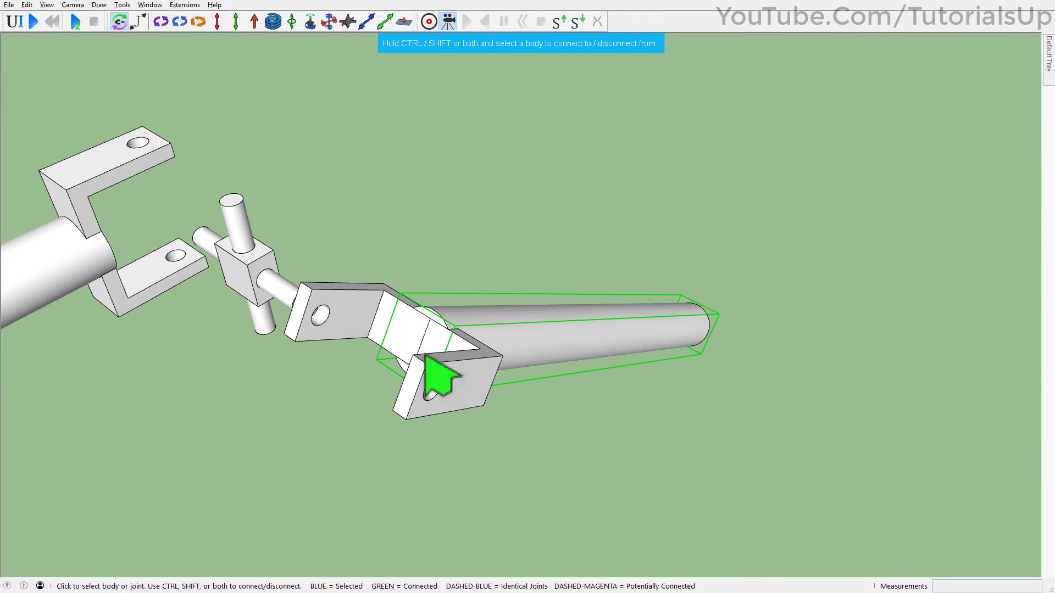
pyautogui.click(34, 21)
pyautogui.click(52, 22)
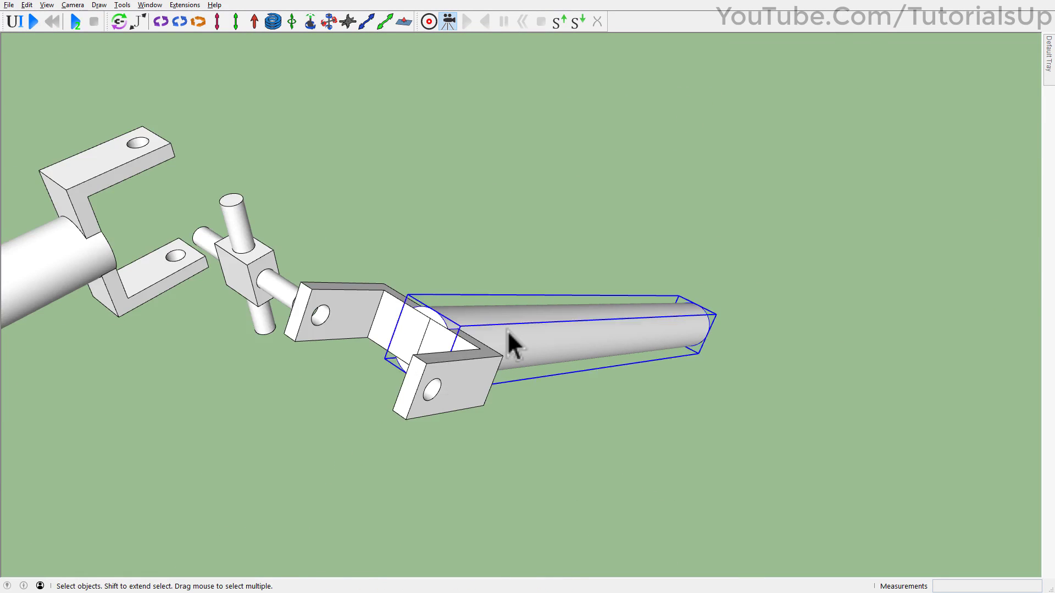
# - Add a Fixed joint inside the lower shaft's group, at the shaft end that meets the yoke
pyautogui.doubleClick(514, 343)
pyautogui.moveTo(391, 243); pyautogui.dragTo(436, 377, button='middle')
pyautogui.click(348, 21)
pyautogui.scroll(2, 432, 355)
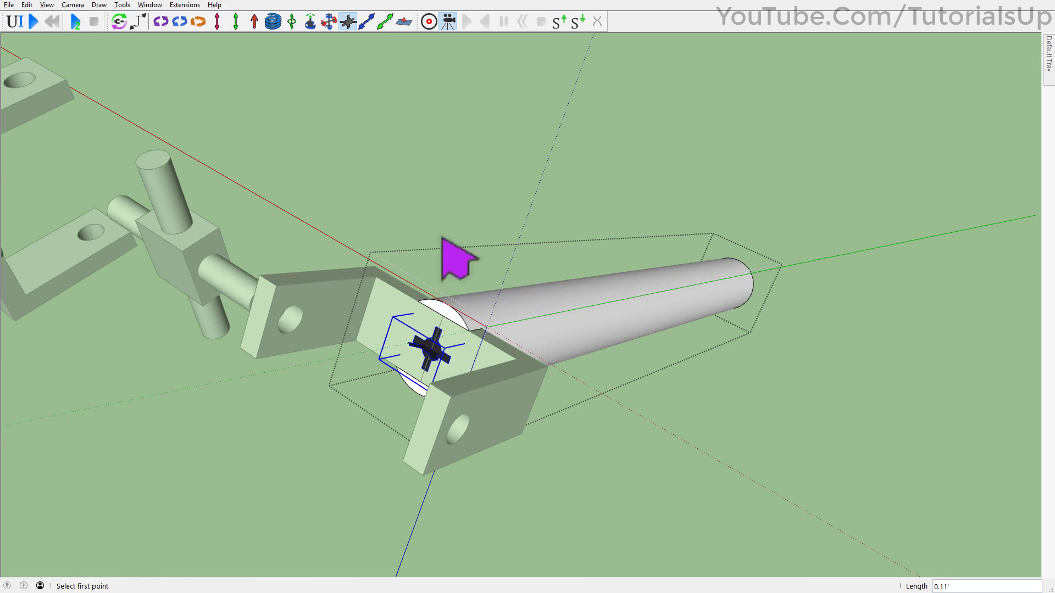
pyautogui.click(457, 187)
# - Connect the fixed joint to the lower shaft's yoke brackets, and run and reset the simulation to test it
pyautogui.click(119, 21)
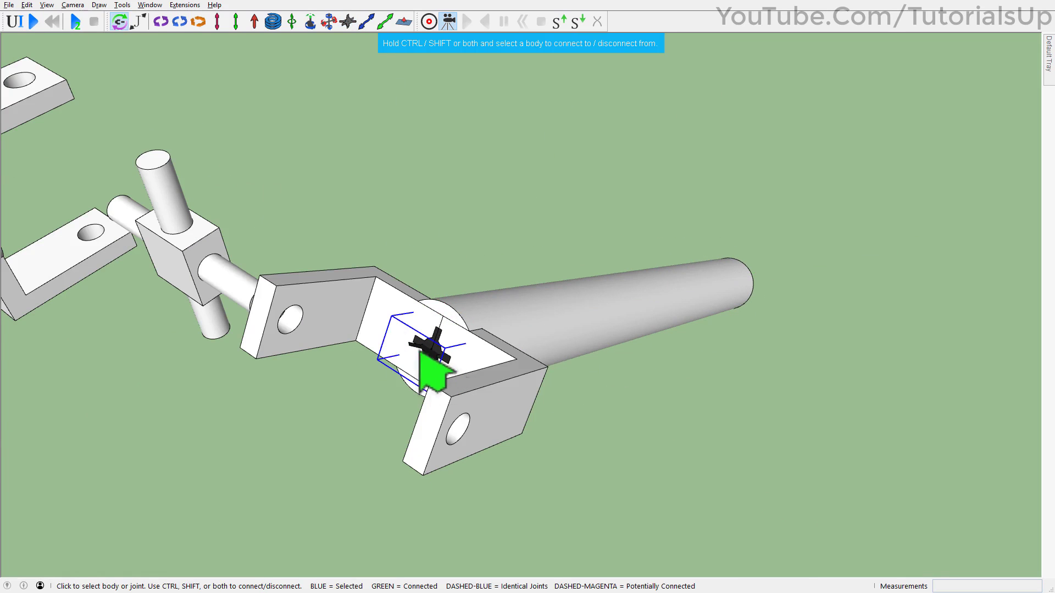
pyautogui.click(37, 20)
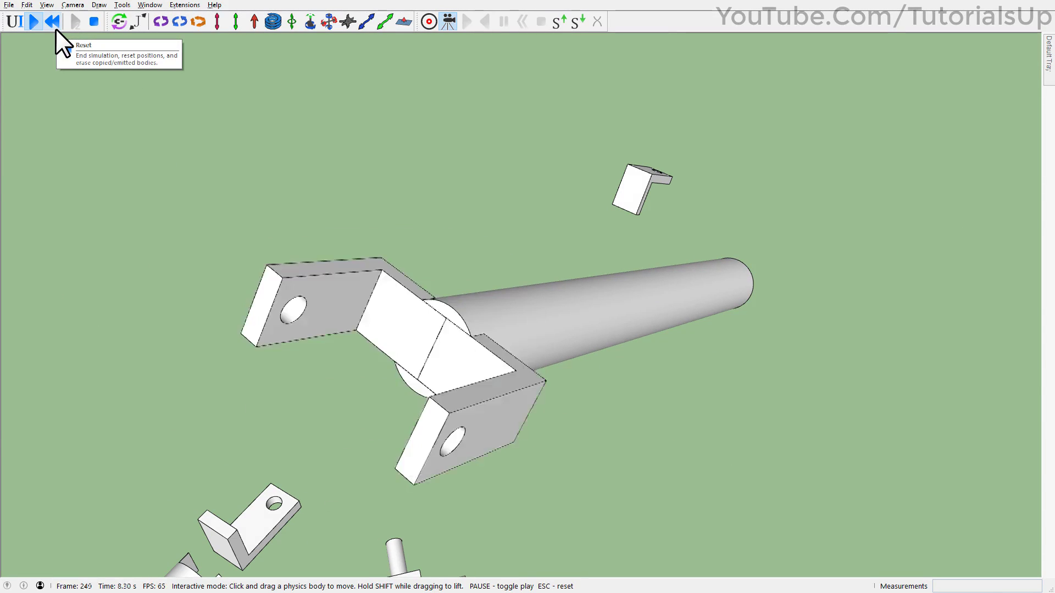
pyautogui.click(51, 21)
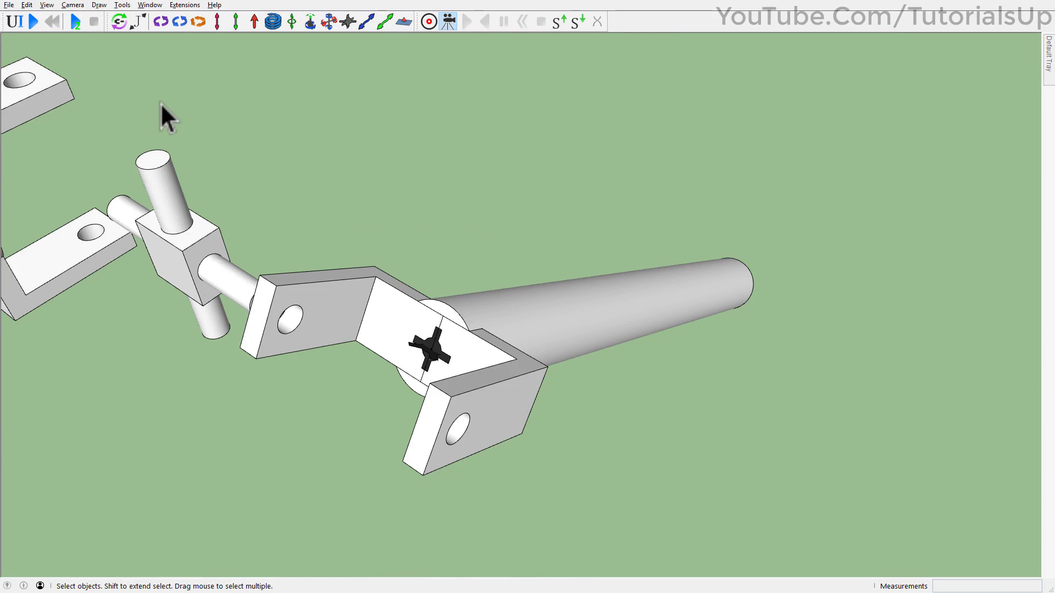
# - Move the loose cross piece so its horizontal pins sit in the holes of the lower shaft's yoke
pyautogui.moveTo(540, 287); pyautogui.dragTo(607, 152, button='middle')
pyautogui.click(302, 226)
pyautogui.moveTo(302, 226); pyautogui.dragTo(360, 404, button='middle')
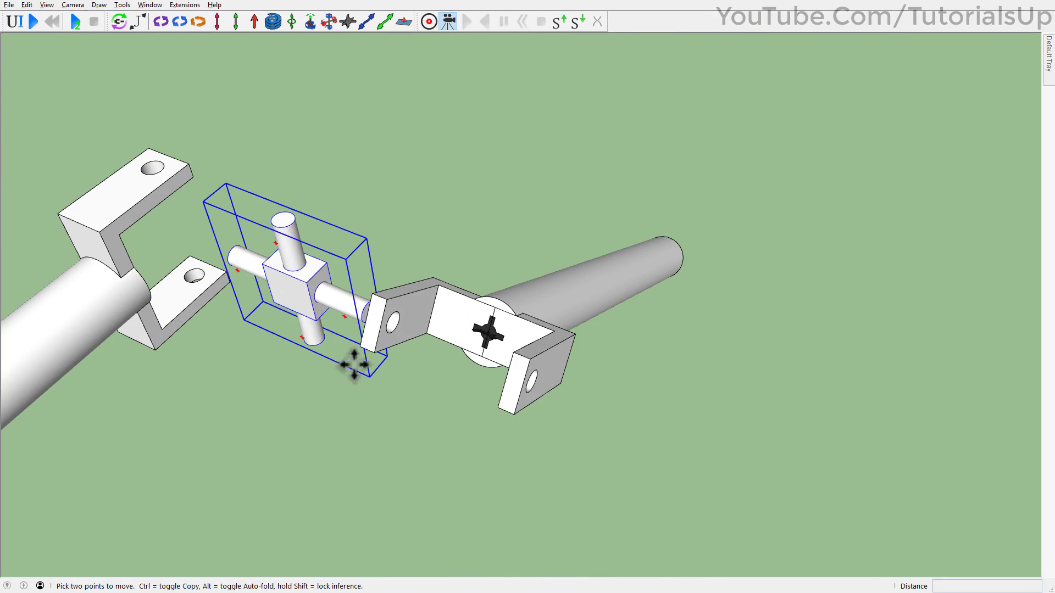
pyautogui.click(287, 277)
pyautogui.click(494, 302)
pyautogui.moveTo(494, 301); pyautogui.dragTo(424, 283, button='middle')
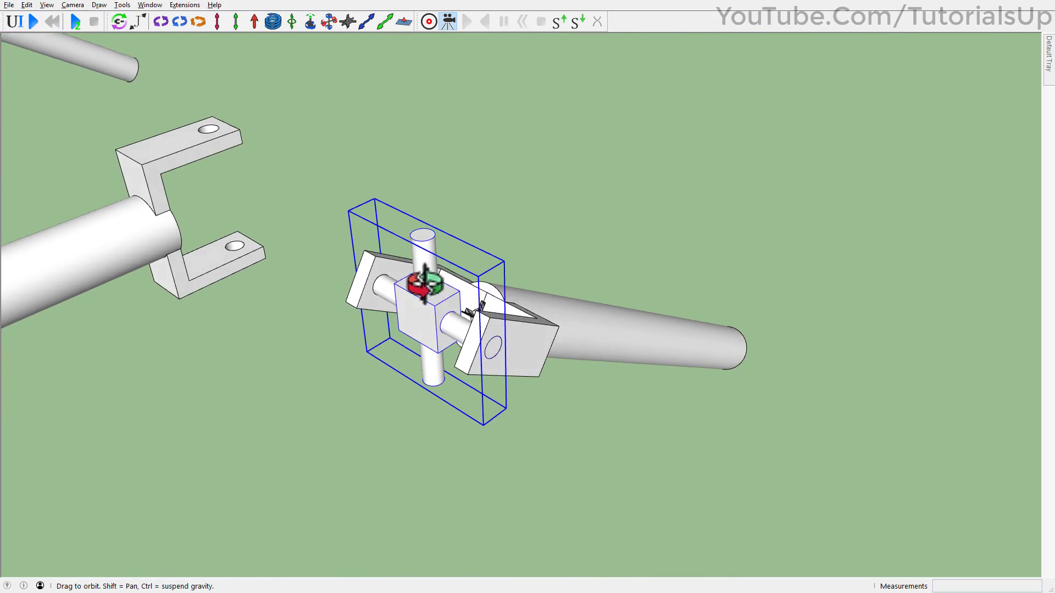
# - Place Hinge joints on both end faces of the horizontal pins inside the cross piece's group
pyautogui.scroll(3, 438, 306)
pyautogui.doubleClick(438, 306)
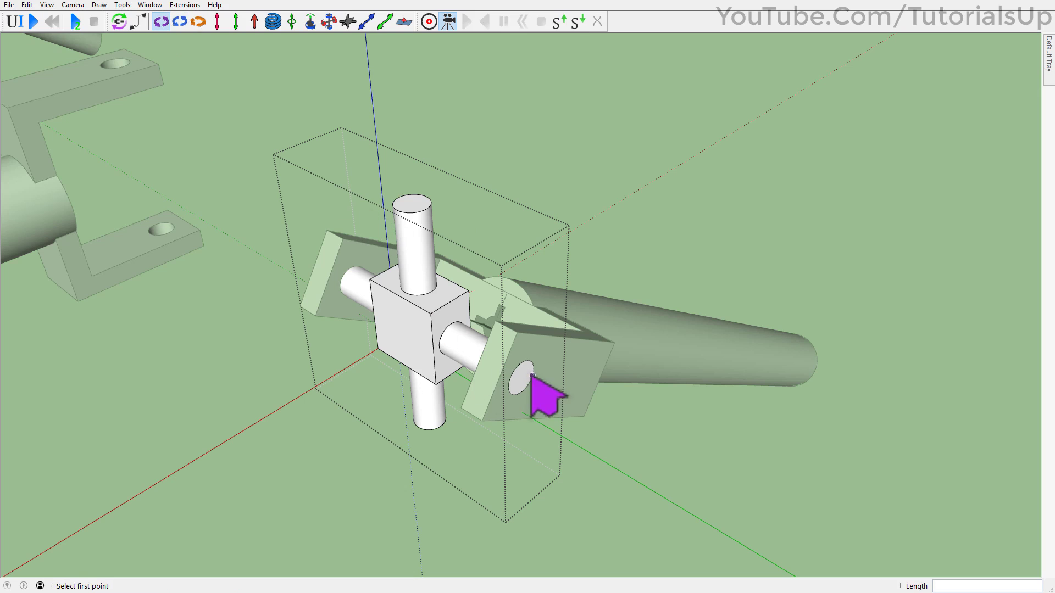
pyautogui.press('h')
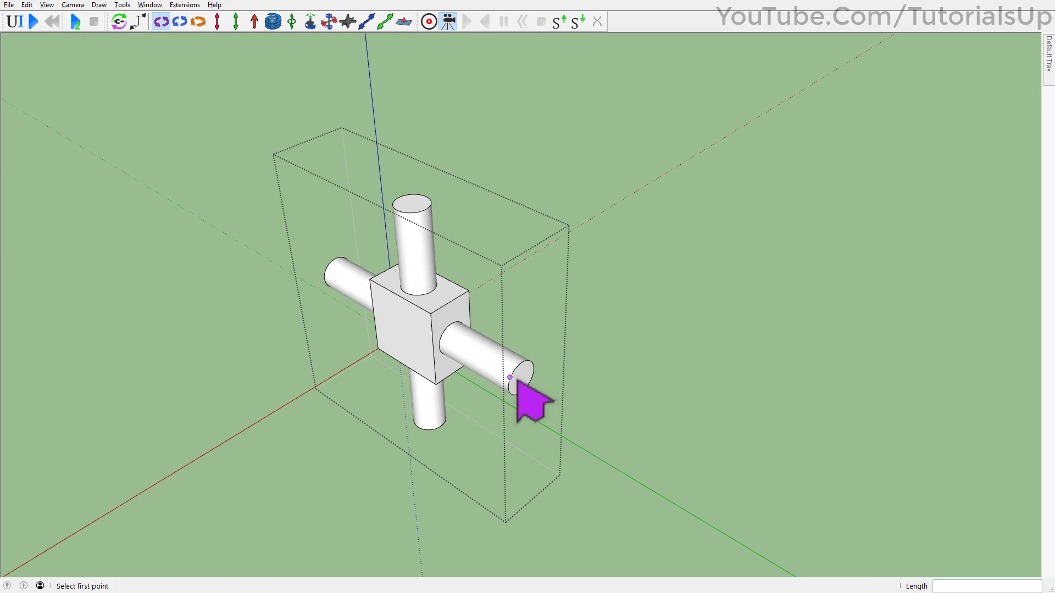
pyautogui.click(581, 408)
pyautogui.moveTo(440, 368); pyautogui.dragTo(970, 289, button='middle')
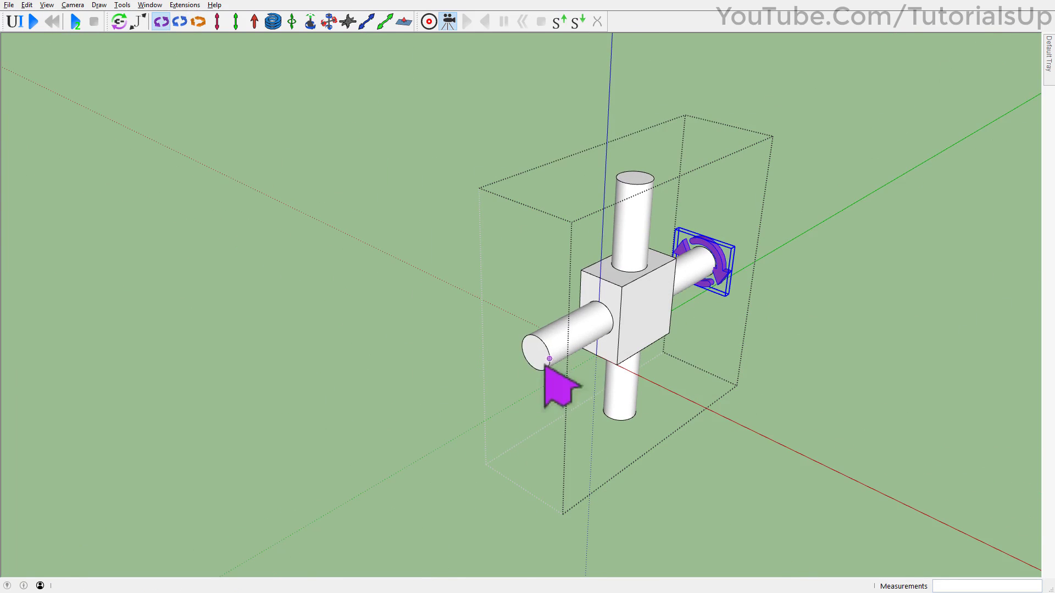
pyautogui.click(541, 356)
pyautogui.moveTo(491, 385); pyautogui.dragTo(70, 306, button='middle')
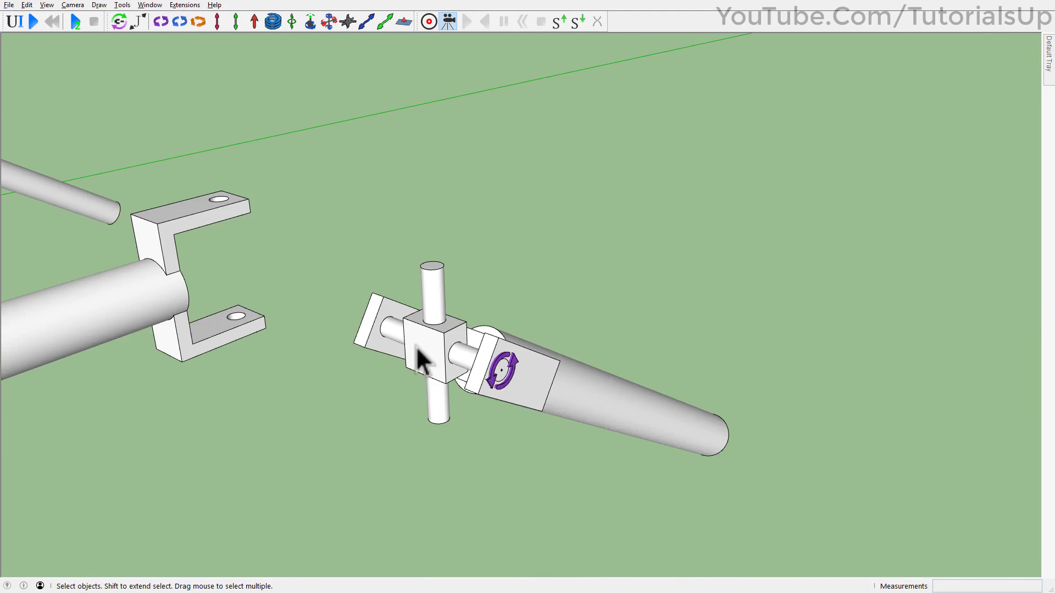
# - Connect the cross piece's hinges to the lower shaft's yoke brackets, and run and reset the simulation to test them
pyautogui.moveTo(417, 346); pyautogui.dragTo(423, 312, button='middle')
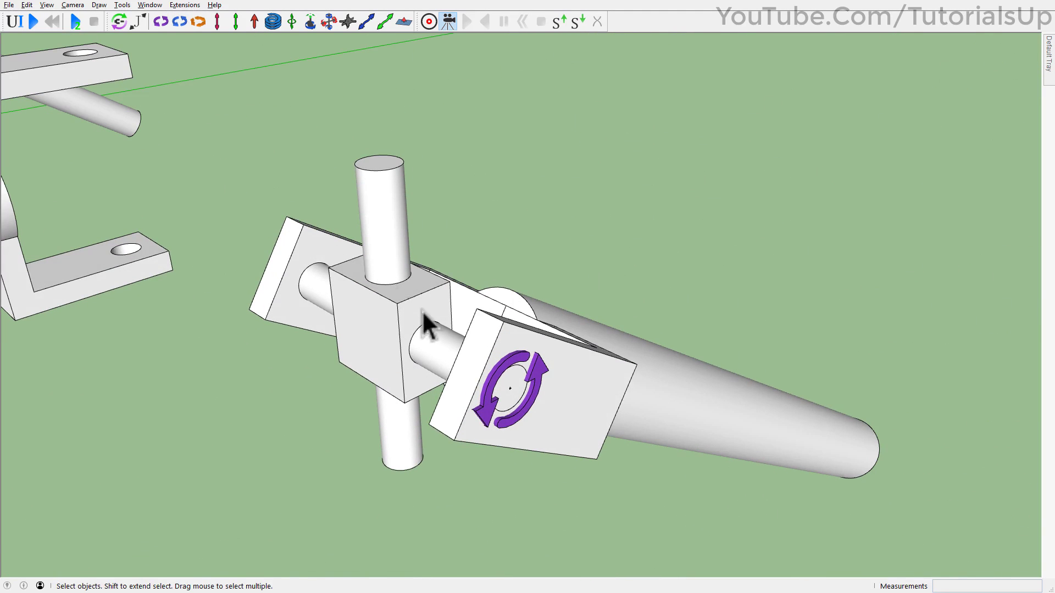
pyautogui.click(119, 22)
pyautogui.moveTo(502, 375); pyautogui.dragTo(581, 400, button='middle')
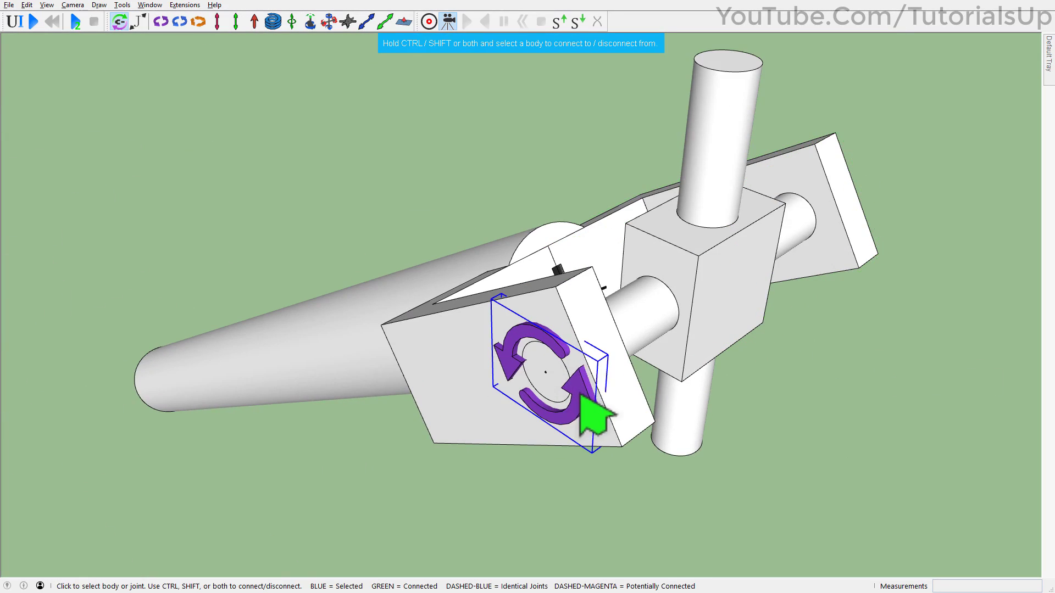
pyautogui.keyDown('shift'); pyautogui.click(598, 336); pyautogui.keyUp('shift')
pyautogui.scroll(-3, 594, 327)
pyautogui.moveTo(593, 325); pyautogui.dragTo(330, 247, button='middle')
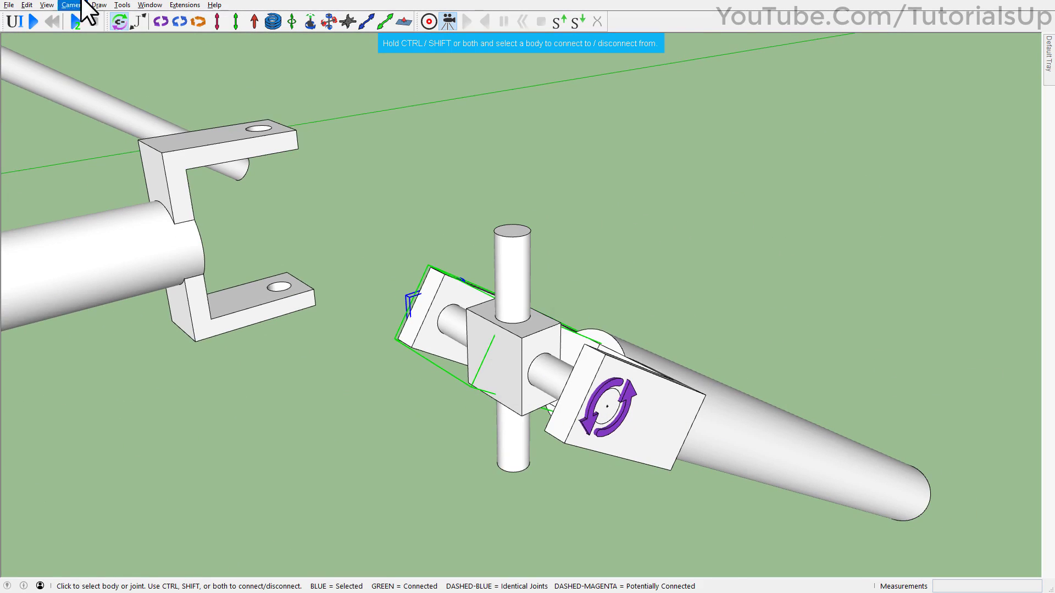
pyautogui.click(31, 24)
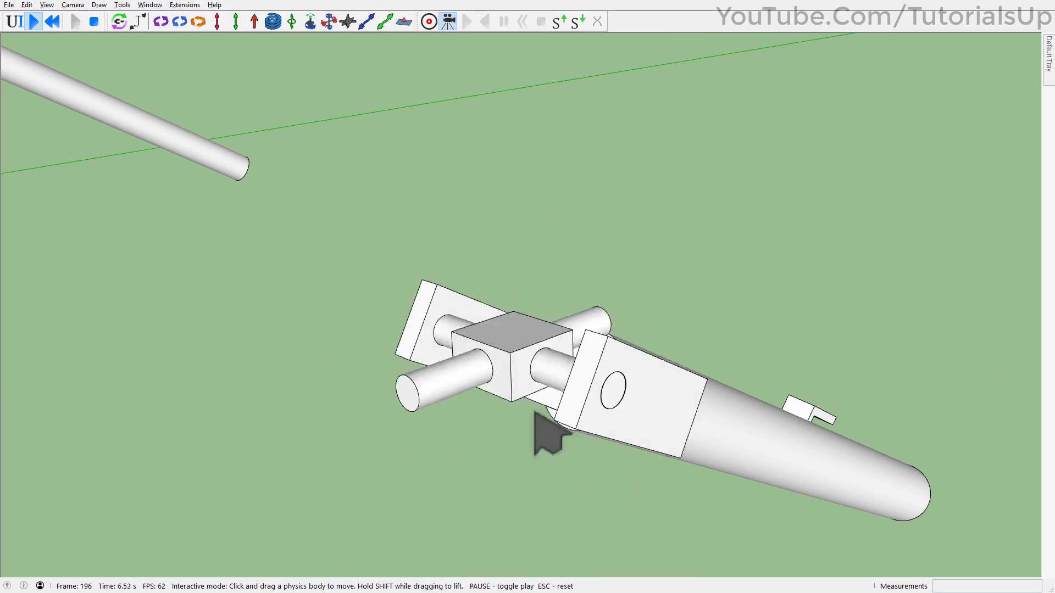
pyautogui.press('Escape')
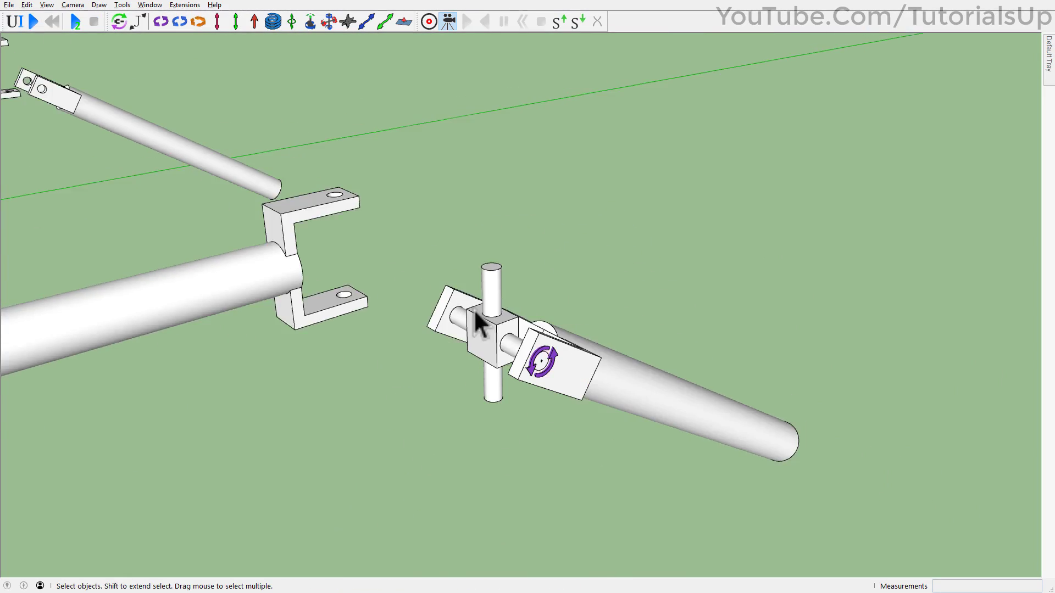
# - Add a Fixed joint at each end of the middle shaft, inside its group
pyautogui.moveTo(474, 309); pyautogui.dragTo(189, 379, button='middle')
pyautogui.keyDown('shift'); pyautogui.moveTo(421, 234); pyautogui.dragTo(506, 370, button='middle'); pyautogui.keyUp('shift')
pyautogui.scroll(4, 467, 225)
pyautogui.moveTo(582, 341); pyautogui.dragTo(512, 347, button='middle')
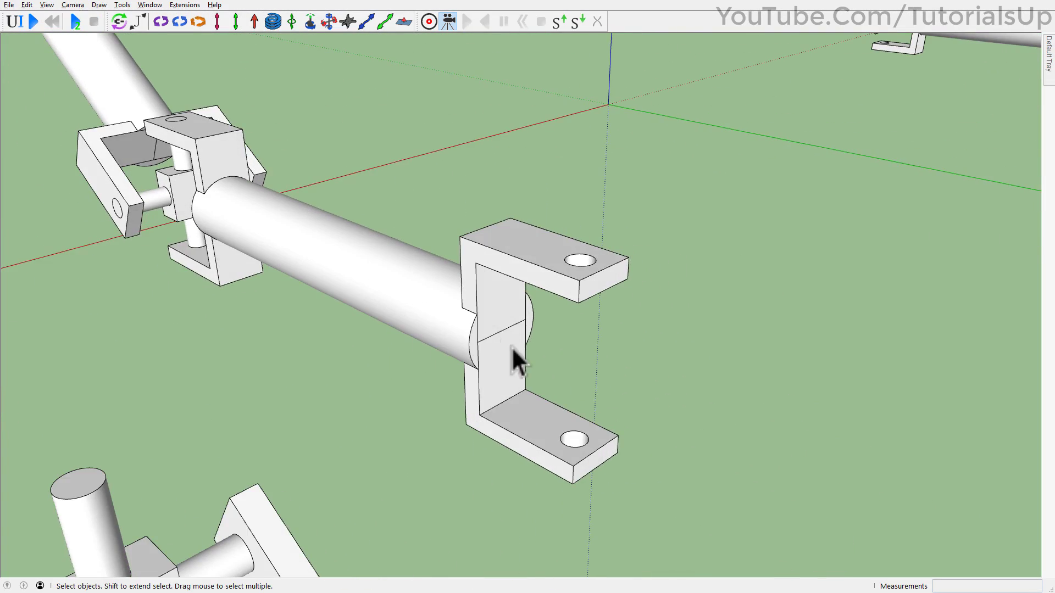
pyautogui.click(512, 347)
pyautogui.doubleClick(424, 310)
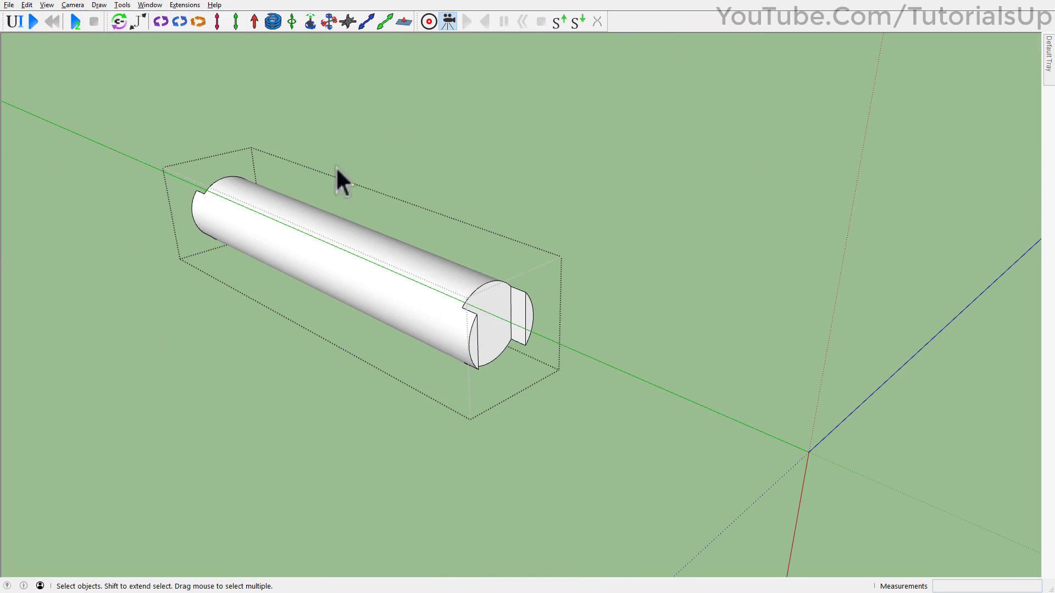
pyautogui.click(346, 22)
pyautogui.click(507, 331)
pyautogui.moveTo(423, 314); pyautogui.dragTo(541, 315, button='middle')
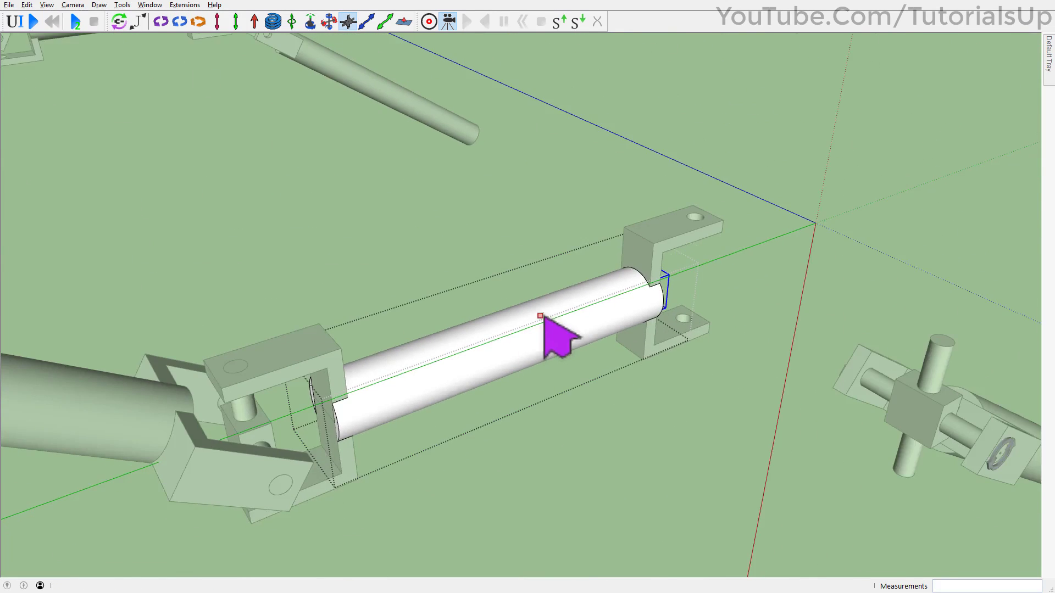
pyautogui.scroll(3, 374, 379)
pyautogui.moveTo(335, 393); pyautogui.dragTo(377, 398, button='middle')
pyautogui.click(340, 424)
pyautogui.click(360, 427)
pyautogui.scroll(-3, 368, 379)
pyautogui.press('space')
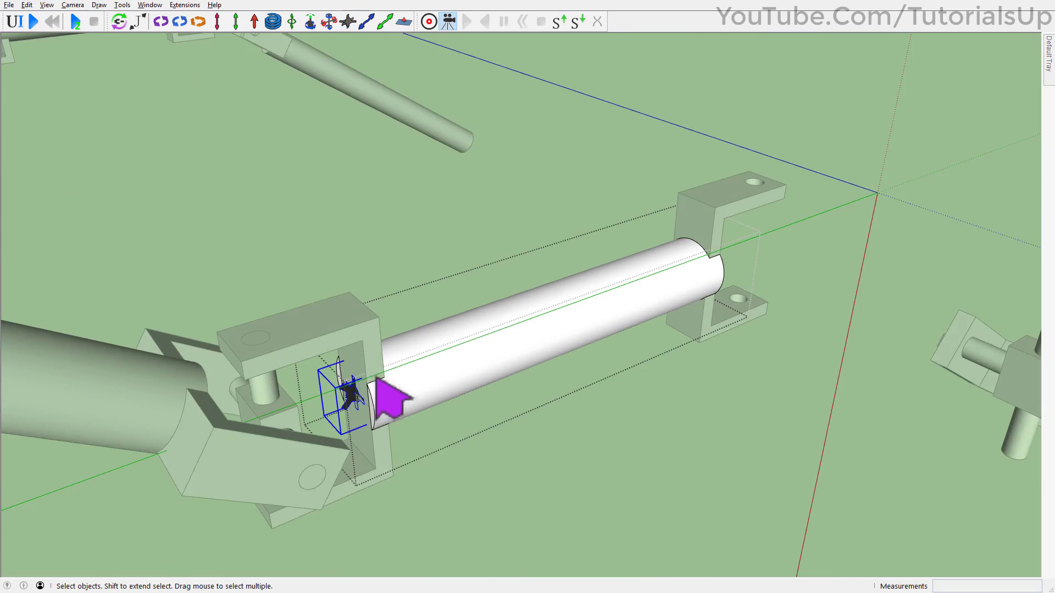
pyautogui.click(392, 327)
# - Connect the middle shaft's two fixed joints to the yoke brackets at their respective ends
pyautogui.click(119, 22)
pyautogui.scroll(2, 341, 398)
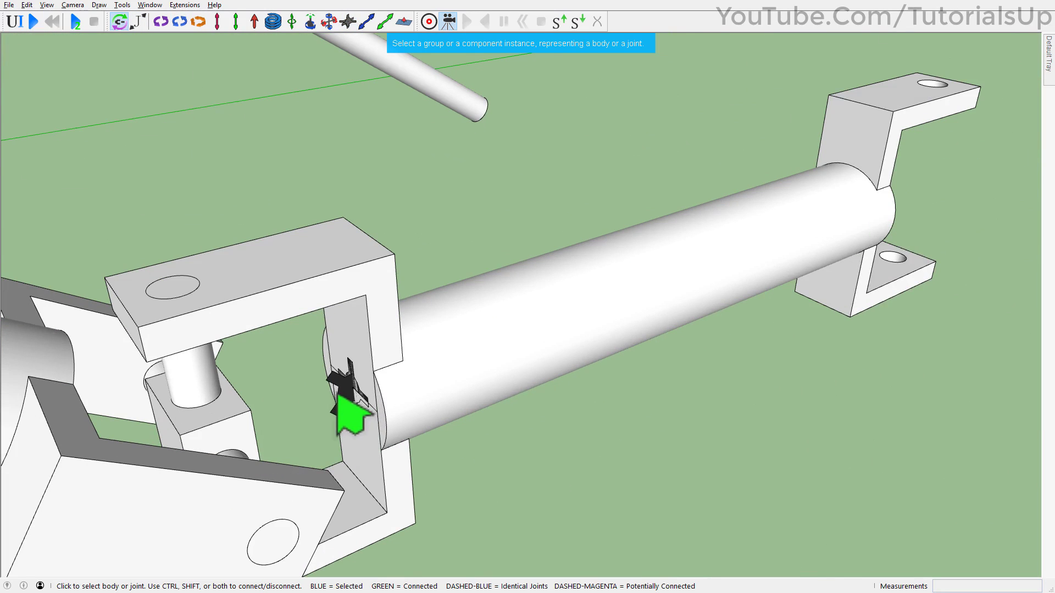
pyautogui.keyDown('ctrl'); pyautogui.keyDown('shift'); pyautogui.click(341, 280); pyautogui.keyUp('shift'); pyautogui.keyUp('ctrl')
pyautogui.moveTo(489, 283); pyautogui.dragTo(310, 289, button='middle')
pyautogui.scroll(-3, 310, 290)
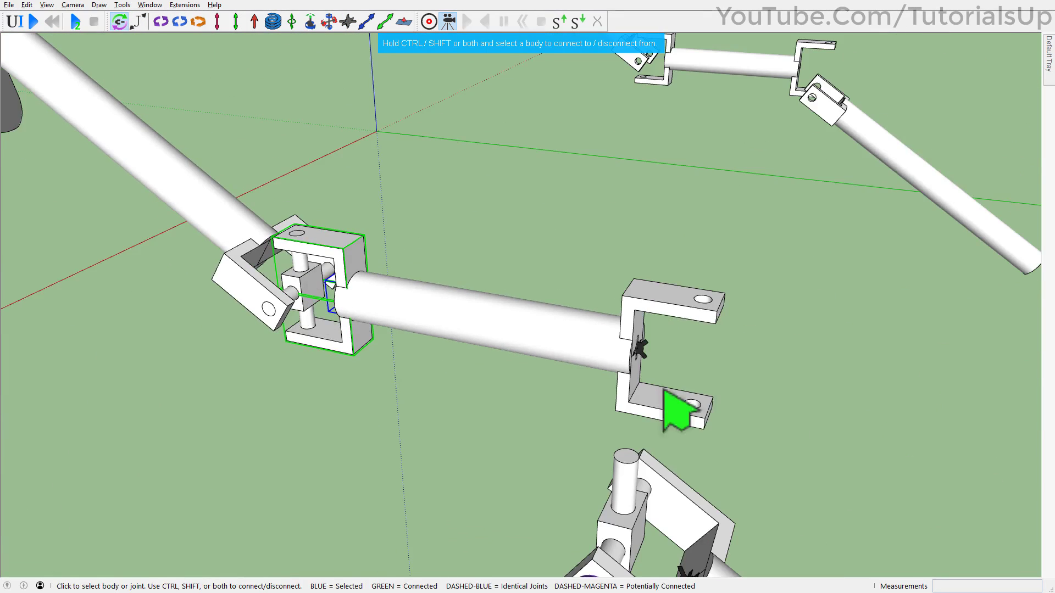
pyautogui.scroll(5, 663, 393)
pyautogui.scroll(-2, 601, 278)
pyautogui.keyDown('ctrl'); pyautogui.keyDown('shift'); pyautogui.click(559, 190); pyautogui.keyUp('shift'); pyautogui.keyUp('ctrl')
pyautogui.scroll(-3, 620, 417)
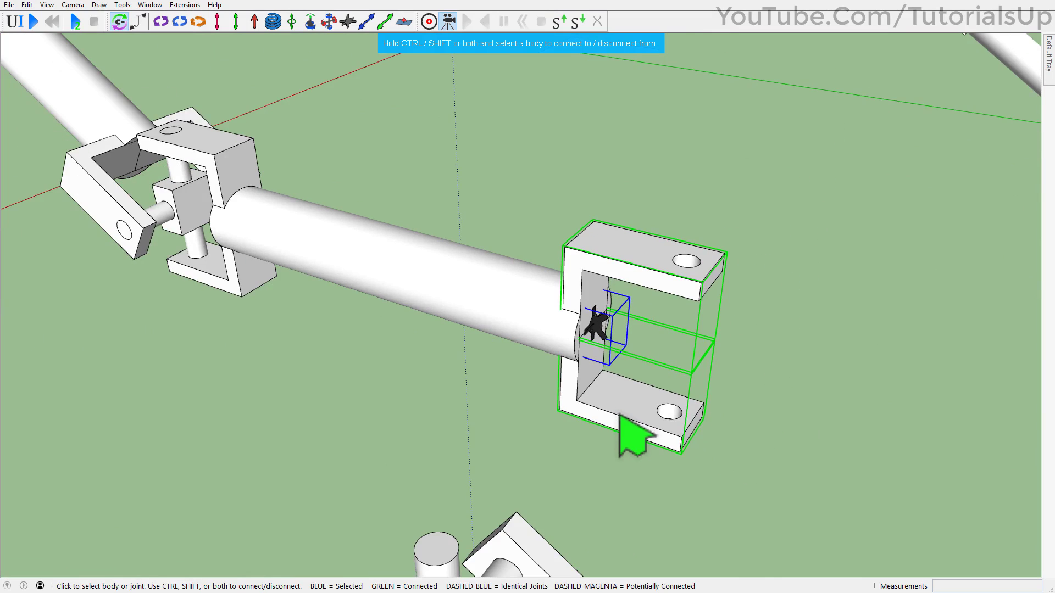
pyautogui.scroll(-3, 621, 420)
pyautogui.press('space')
# - Select the middle shaft with its yokes and move it so the yoke holes fit the cross piece's vertical pins
pyautogui.keyDown('shift'); pyautogui.moveTo(626, 424); pyautogui.dragTo(685, 203, button='middle'); pyautogui.keyUp('shift')
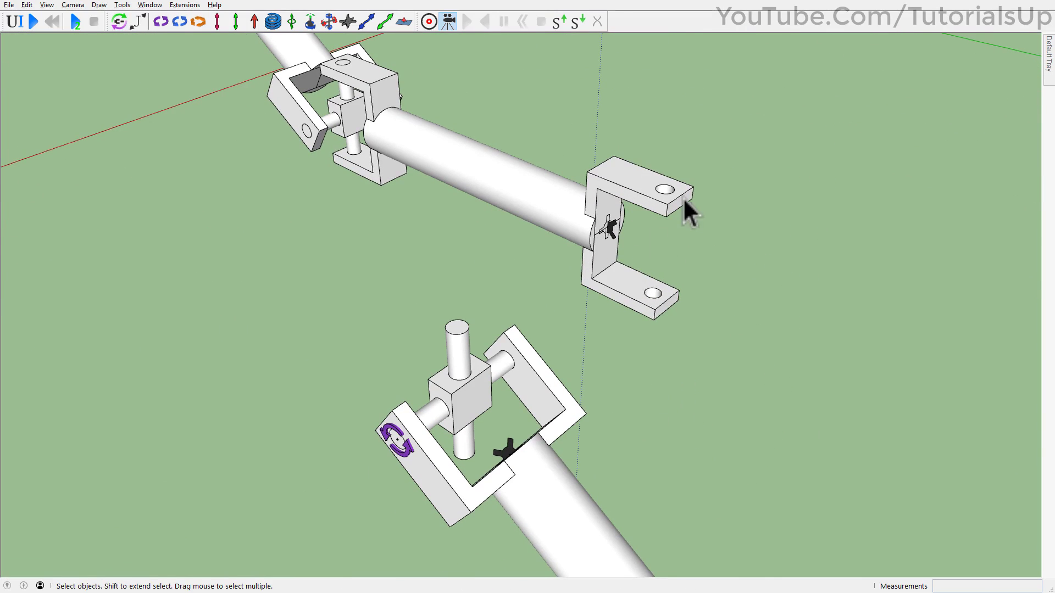
pyautogui.keyDown('shift'); pyautogui.click(399, 135); pyautogui.keyUp('shift')
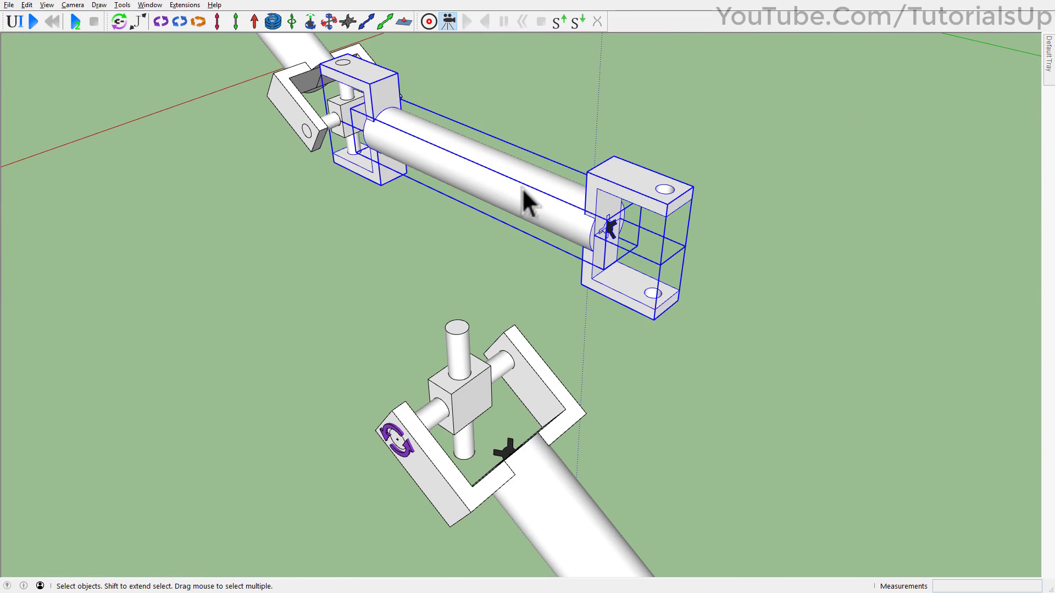
pyautogui.click(682, 196)
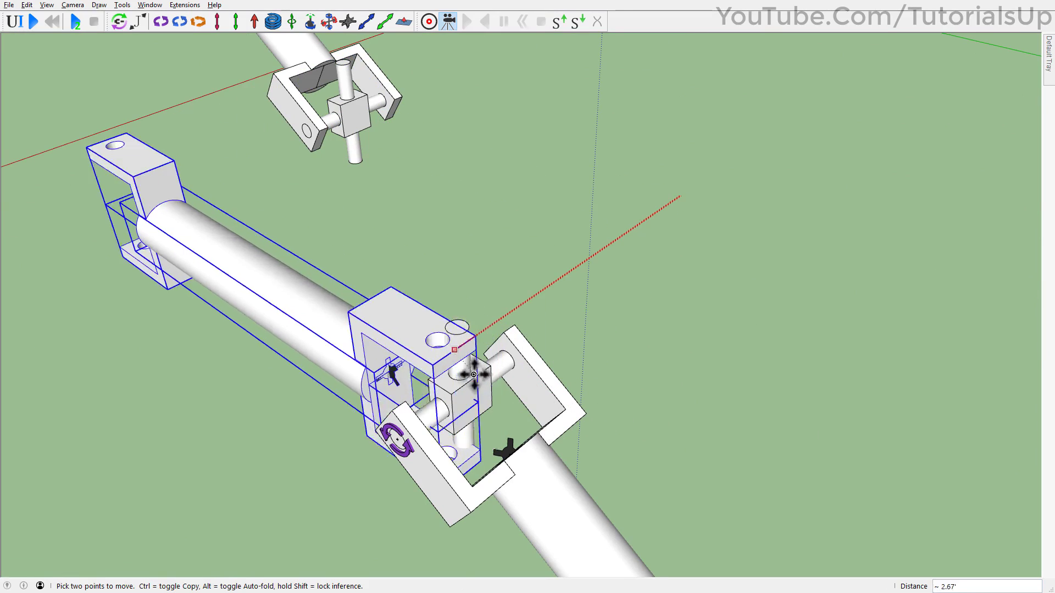
pyautogui.click(476, 379)
pyautogui.moveTo(464, 389); pyautogui.dragTo(529, 337, button='middle')
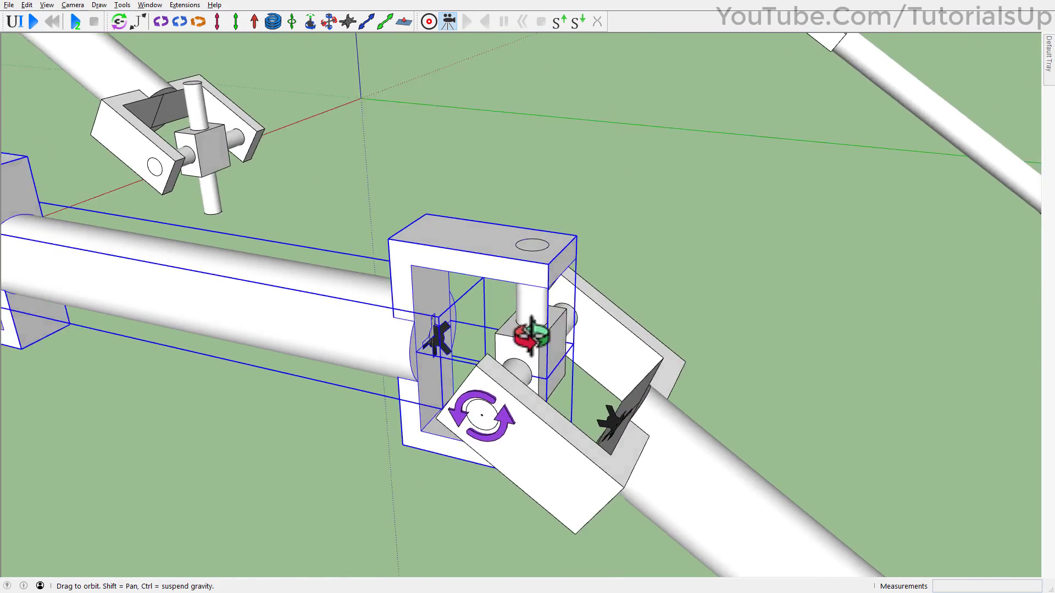
# - Add a hinge joint at each end of the lower cross piece's vertical pin, inside its group
pyautogui.doubleClick(502, 361)
pyautogui.scroll(3, 502, 361)
pyautogui.hotkey('alt', 'h')
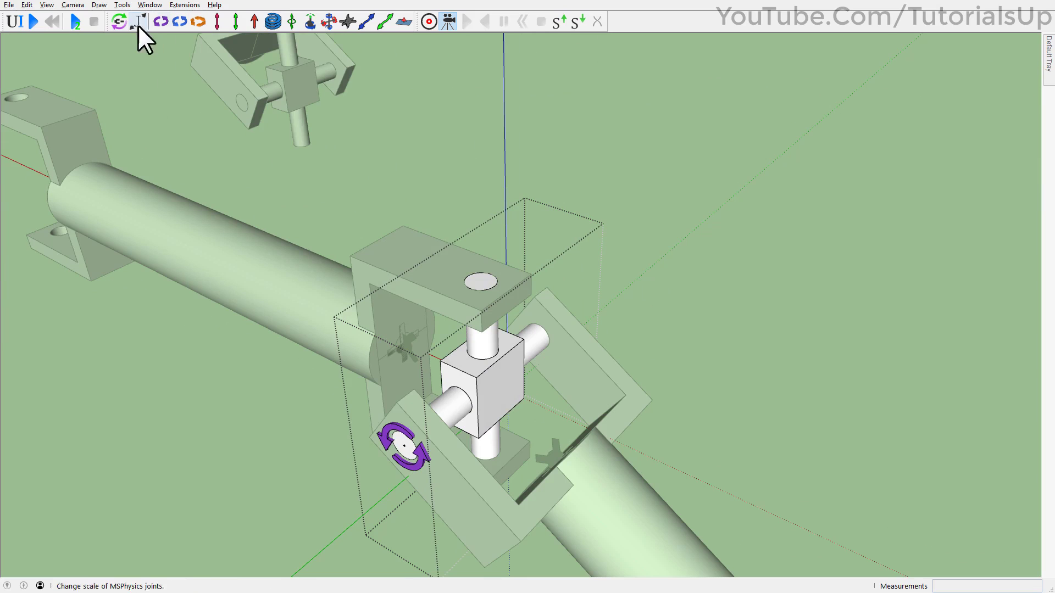
pyautogui.moveTo(494, 273); pyautogui.dragTo(566, 248, button='middle')
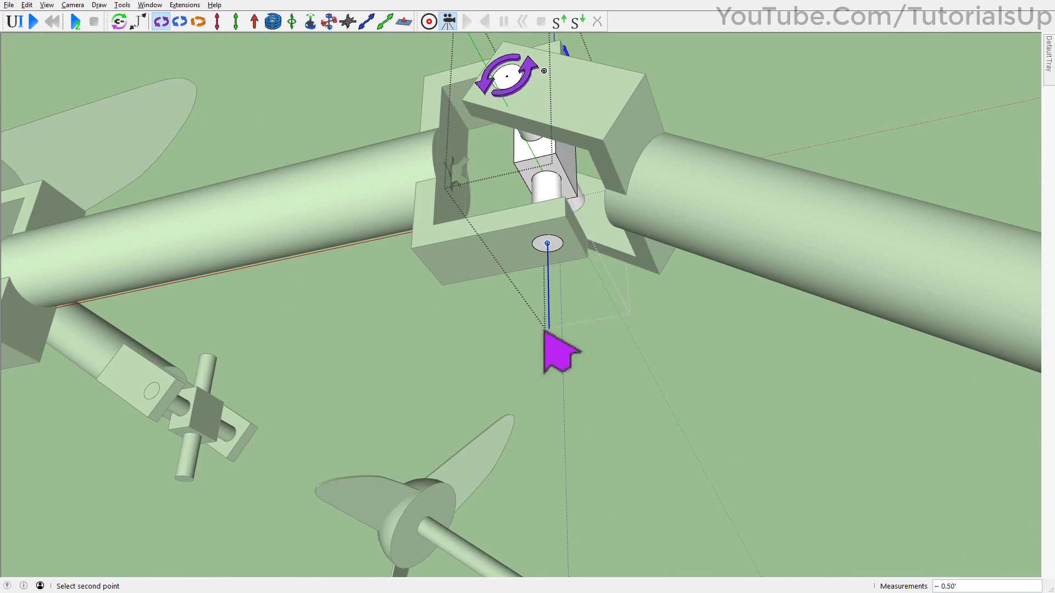
pyautogui.click(544, 330)
pyautogui.press('space')
pyautogui.moveTo(545, 330); pyautogui.dragTo(306, 294, button='middle')
pyautogui.scroll(3, 475, 366)
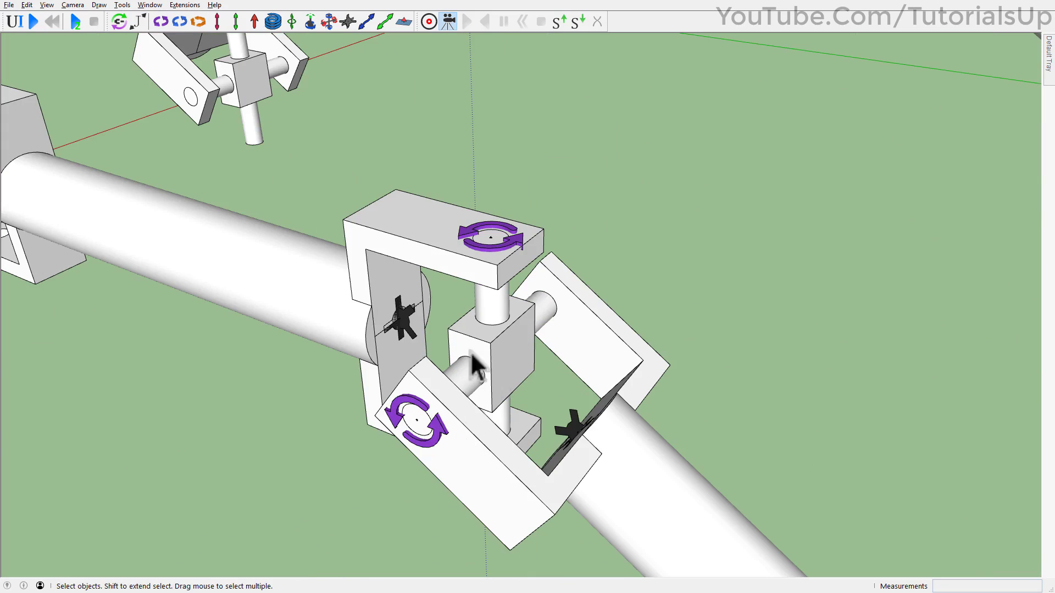
# - Connect the cross piece's two vertical hinges to the middle shaft's adjoining yoke bracket
pyautogui.click(119, 21)
pyautogui.click(503, 264)
pyautogui.moveTo(503, 264); pyautogui.dragTo(517, 390, button='middle')
pyautogui.click(473, 363)
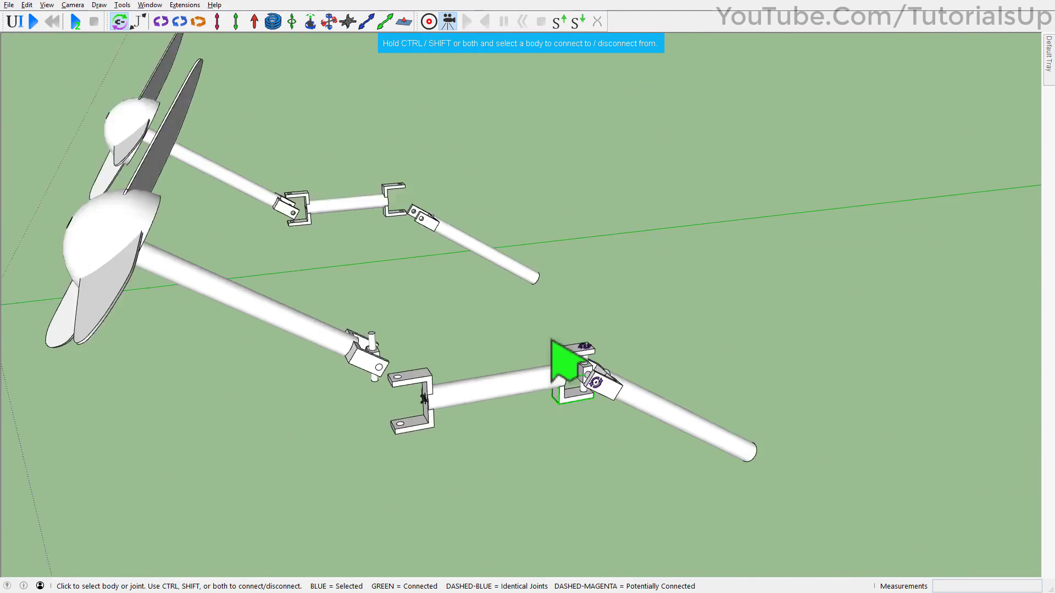
# - Run the simulation to test the joined lower and middle shafts, and reset it
pyautogui.scroll(5, 557, 379)
pyautogui.click(35, 21)
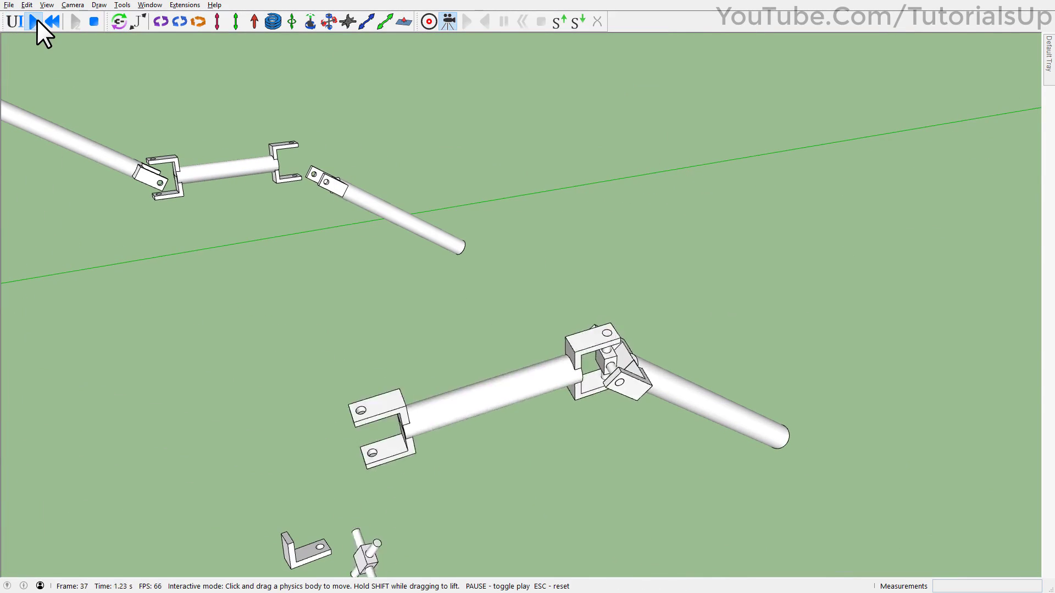
pyautogui.click(51, 21)
pyautogui.scroll(-2, 625, 397)
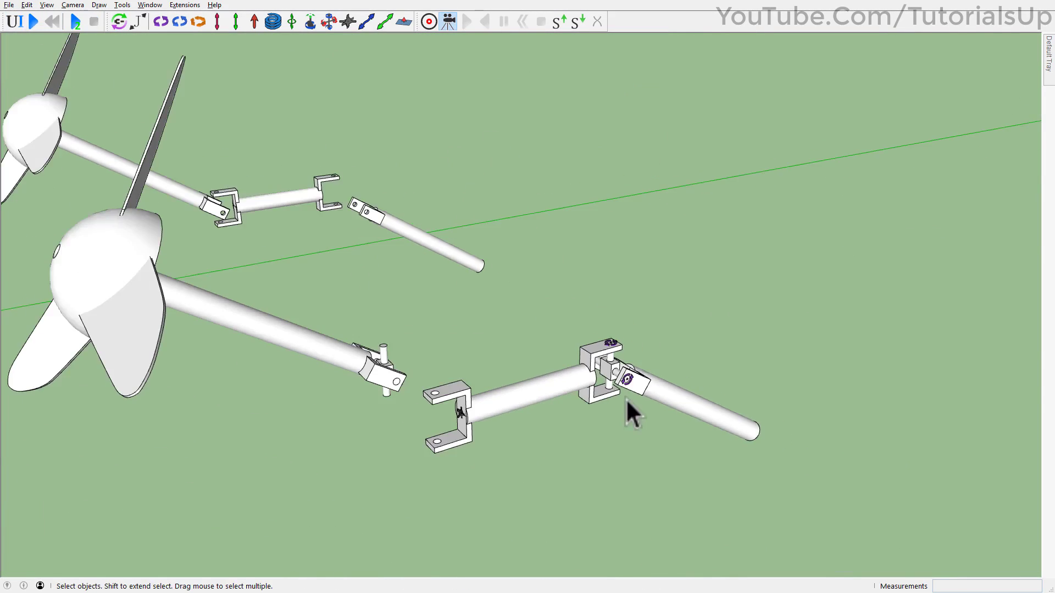
# - Add a hinge joint at each end of the horizontal pin on the propeller shaft's cross piece, inside its group
pyautogui.moveTo(625, 397); pyautogui.dragTo(393, 415, button='middle')
pyautogui.scroll(2, 420, 232)
pyautogui.keyDown('shift'); pyautogui.moveTo(420, 232); pyautogui.dragTo(450, 312, button='middle'); pyautogui.keyUp('shift')
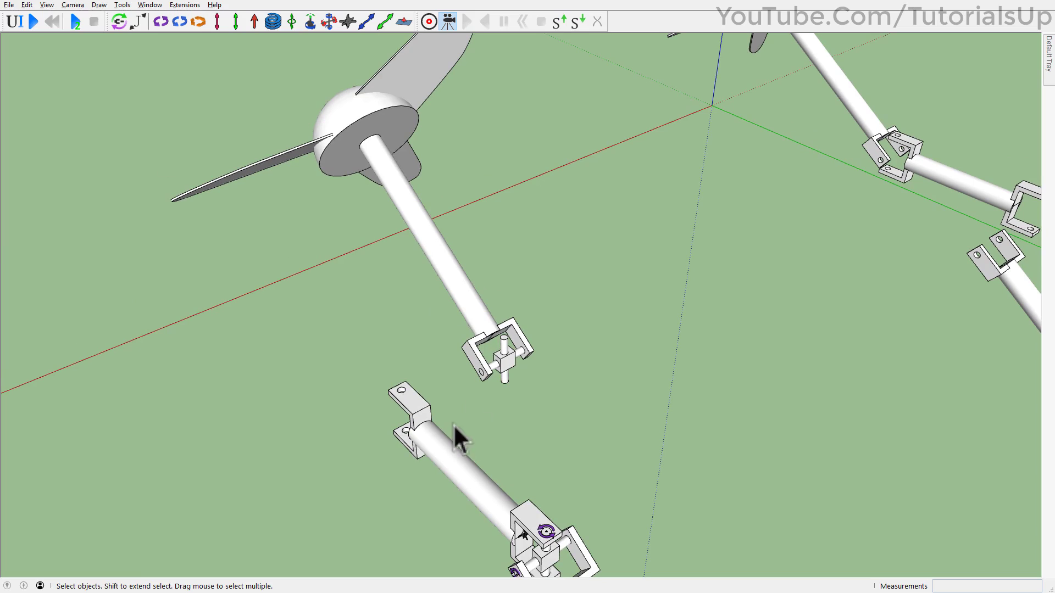
pyautogui.scroll(2, 500, 346)
pyautogui.click(501, 356)
pyautogui.doubleClick(501, 356)
pyautogui.scroll(1, 503, 351)
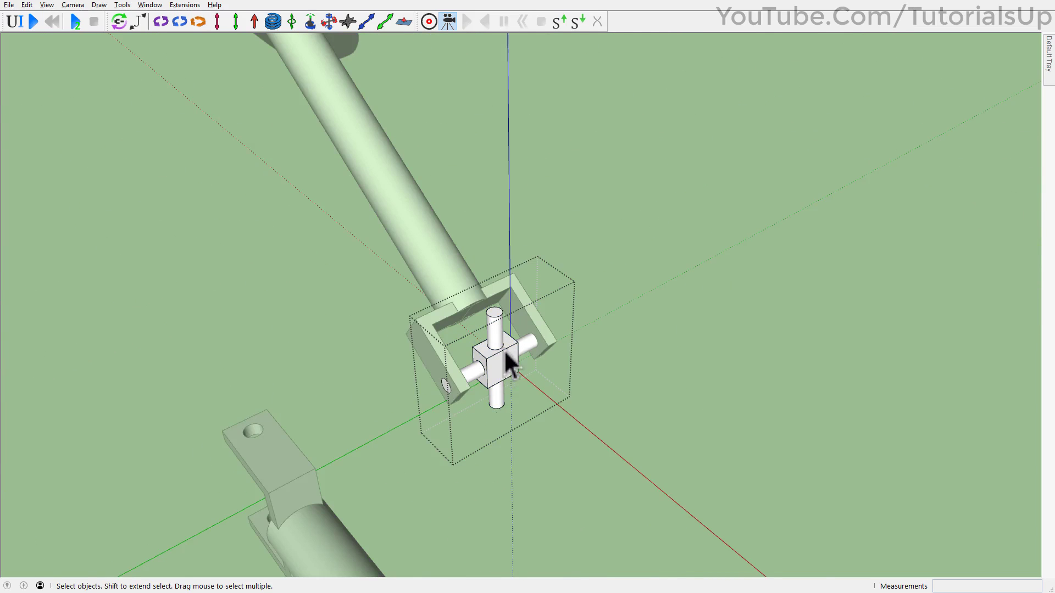
pyautogui.scroll(2, 505, 351)
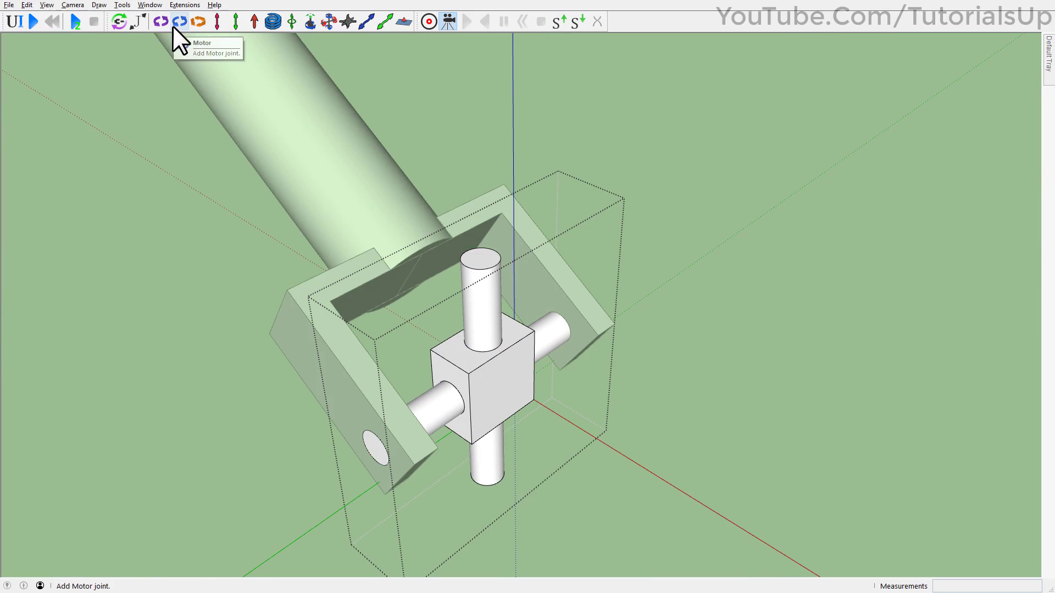
pyautogui.click(161, 22)
pyautogui.moveTo(381, 446); pyautogui.dragTo(431, 334, button='middle')
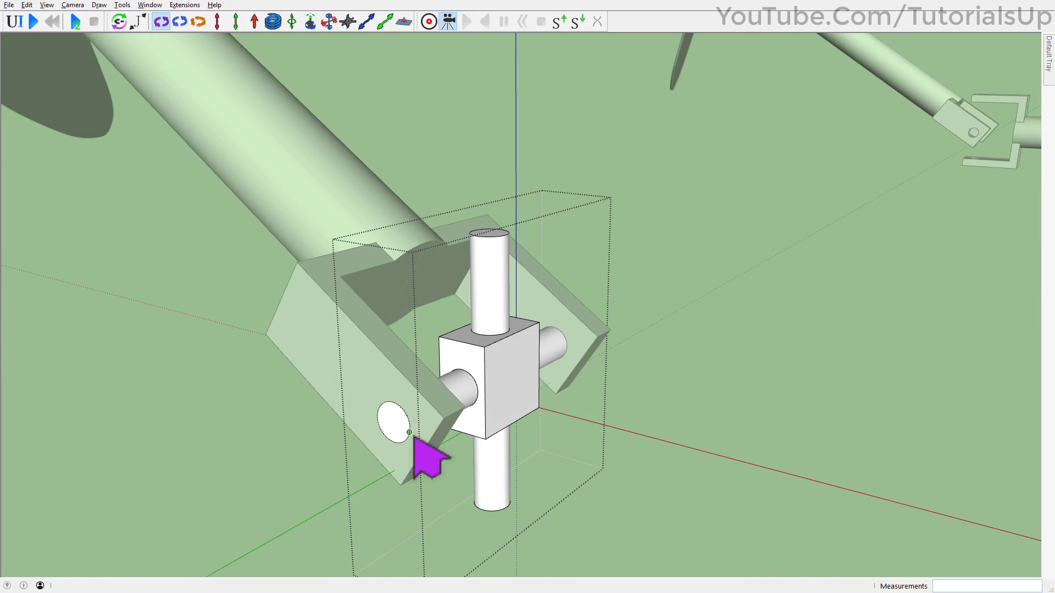
pyautogui.moveTo(425, 430); pyautogui.dragTo(542, 396, button='middle')
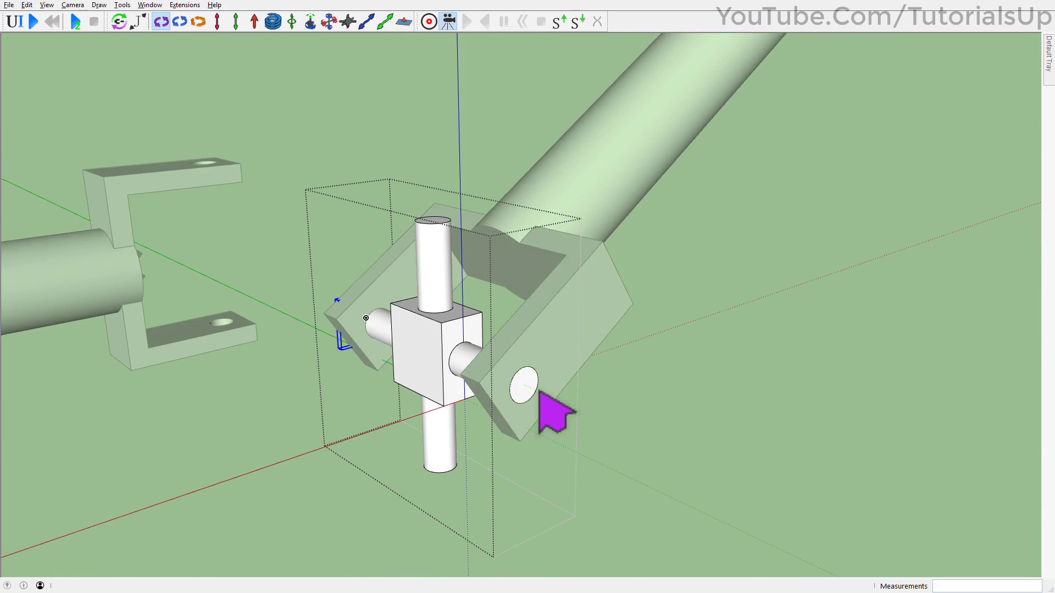
pyautogui.click(536, 394)
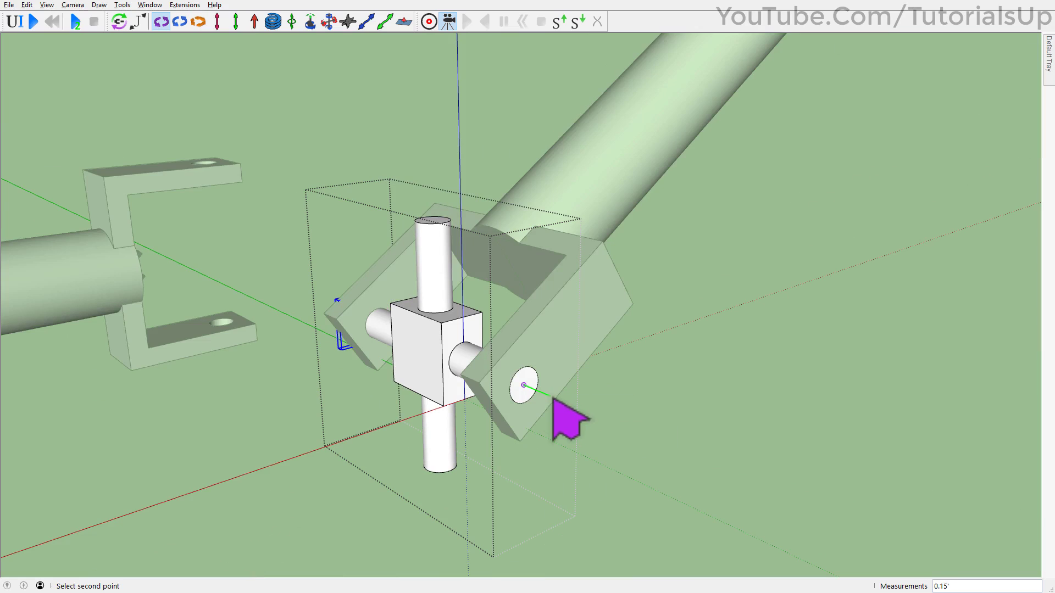
pyautogui.click(586, 411)
pyautogui.moveTo(560, 393); pyautogui.dragTo(405, 294, button='middle')
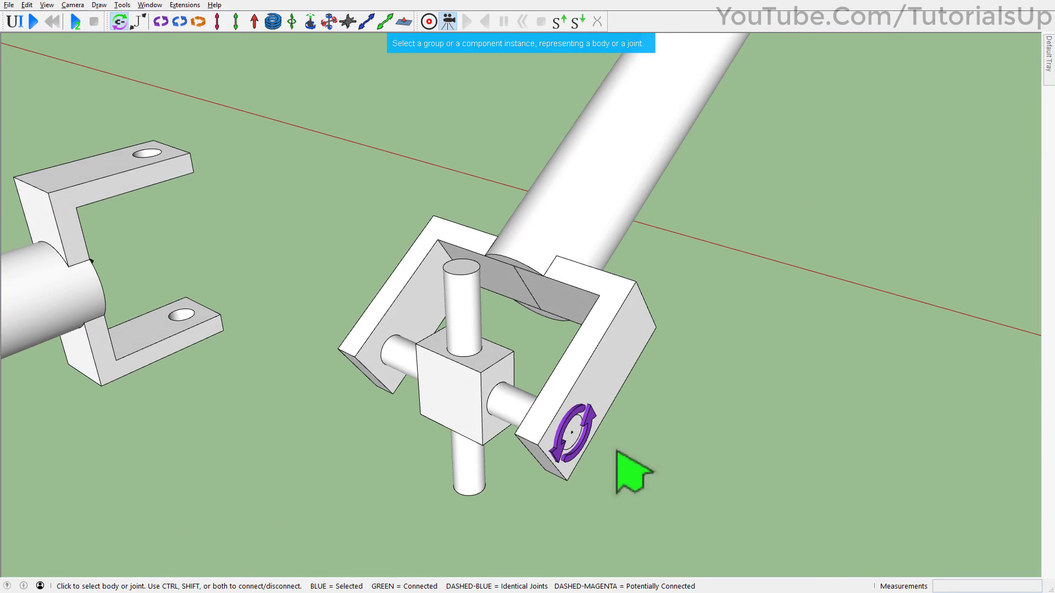
# - Connect the cross piece's horizontal hinges to the propeller shaft's yoke bracket
pyautogui.moveTo(593, 423); pyautogui.dragTo(584, 379, button='middle')
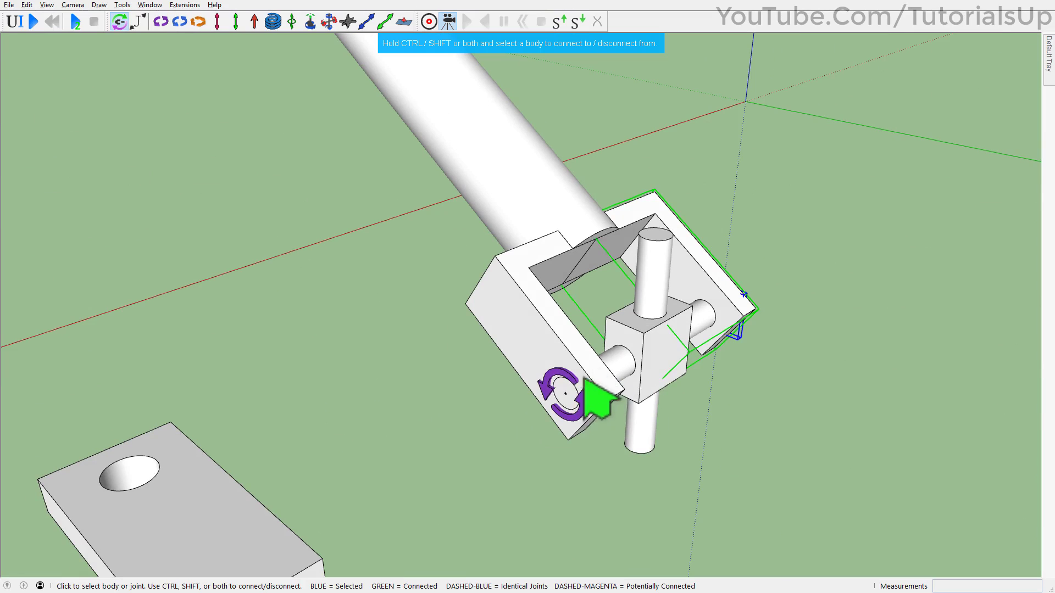
pyautogui.keyDown('shift'); pyautogui.click(623, 363); pyautogui.keyUp('shift')
pyautogui.press('space')
pyautogui.scroll(-3, 553, 341)
pyautogui.moveTo(552, 341); pyautogui.dragTo(454, 382, button='middle')
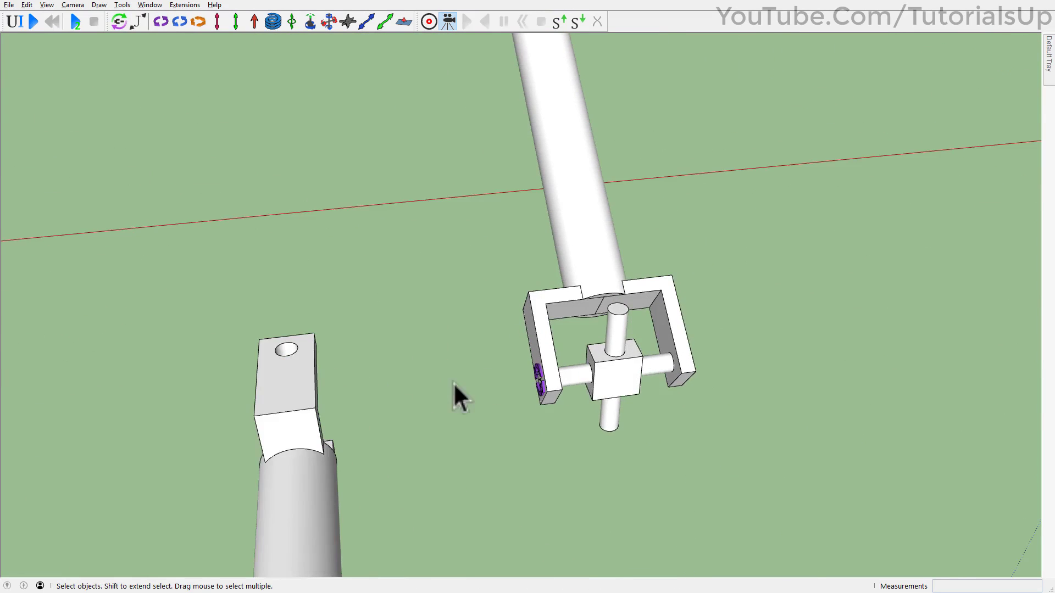
# - Select the propeller with its shaft, yoke and cross piece, and move it so the vertical pins fit the middle shaft's yoke holes
pyautogui.scroll(-6, 587, 370)
pyautogui.scroll(3, 612, 367)
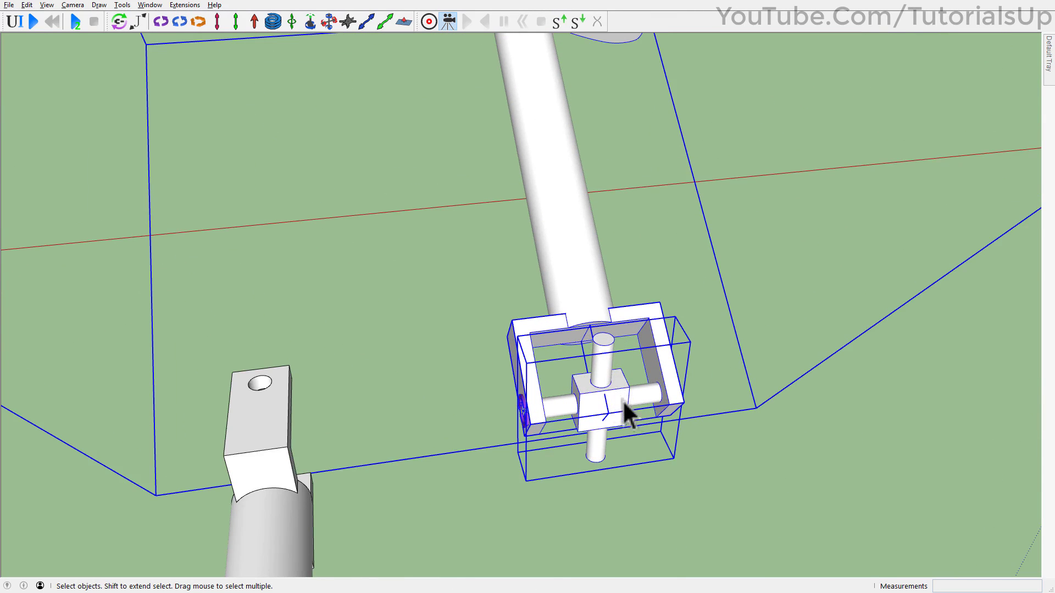
pyautogui.moveTo(614, 406); pyautogui.dragTo(629, 353, button='middle')
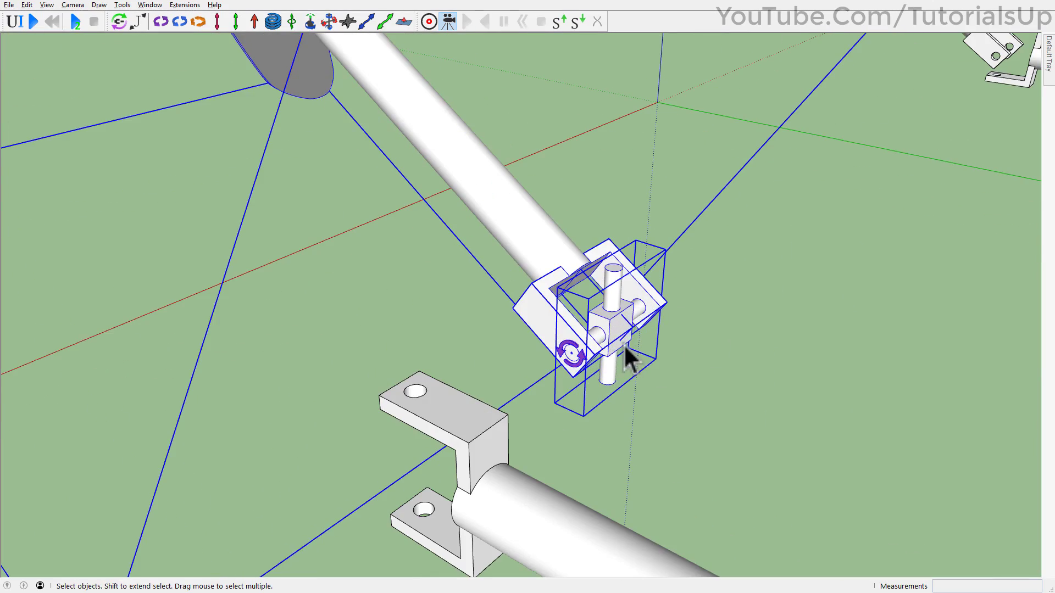
pyautogui.press('m')
pyautogui.moveTo(620, 307); pyautogui.dragTo(503, 427, button='middle')
pyautogui.scroll(-2, 504, 427)
pyautogui.scroll(2, 503, 428)
pyautogui.click(476, 434)
pyautogui.scroll(4, 473, 433)
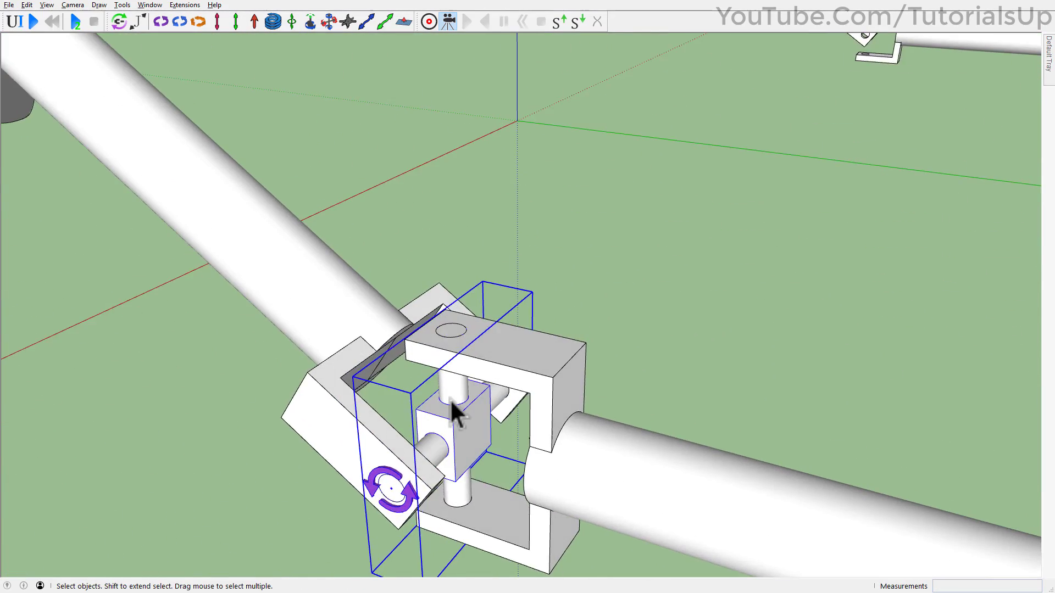
# - Add a hinge joint at each end of the propeller-side cross piece's vertical pin, inside its group
pyautogui.doubleClick(450, 400)
pyautogui.moveTo(450, 406); pyautogui.dragTo(444, 439, button='middle')
pyautogui.press('h')
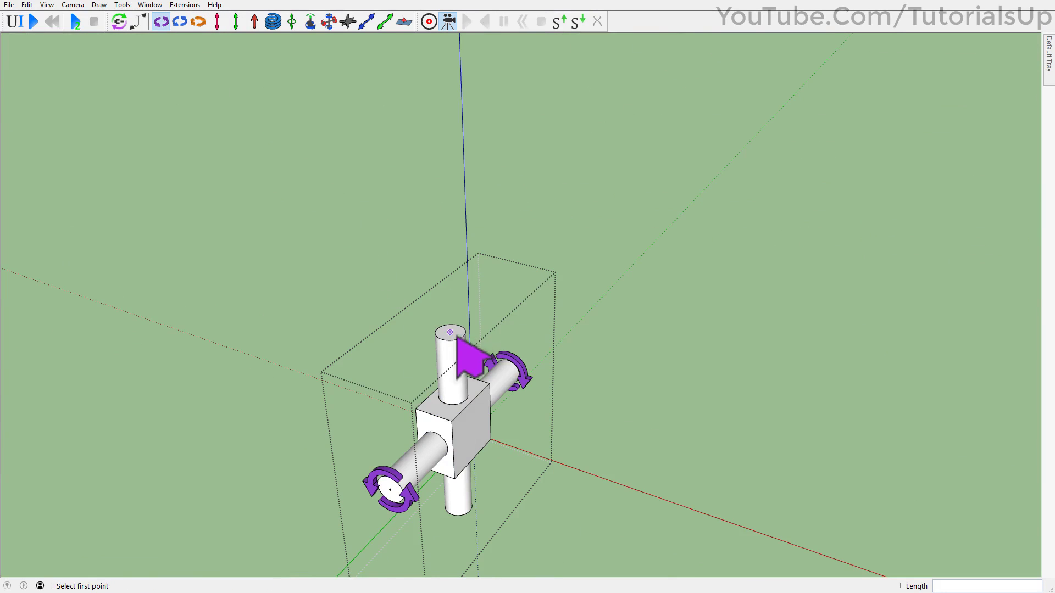
pyautogui.moveTo(450, 271); pyautogui.dragTo(447, 522, button='middle')
pyautogui.scroll(4, 462, 489)
pyautogui.scroll(-2, 461, 457)
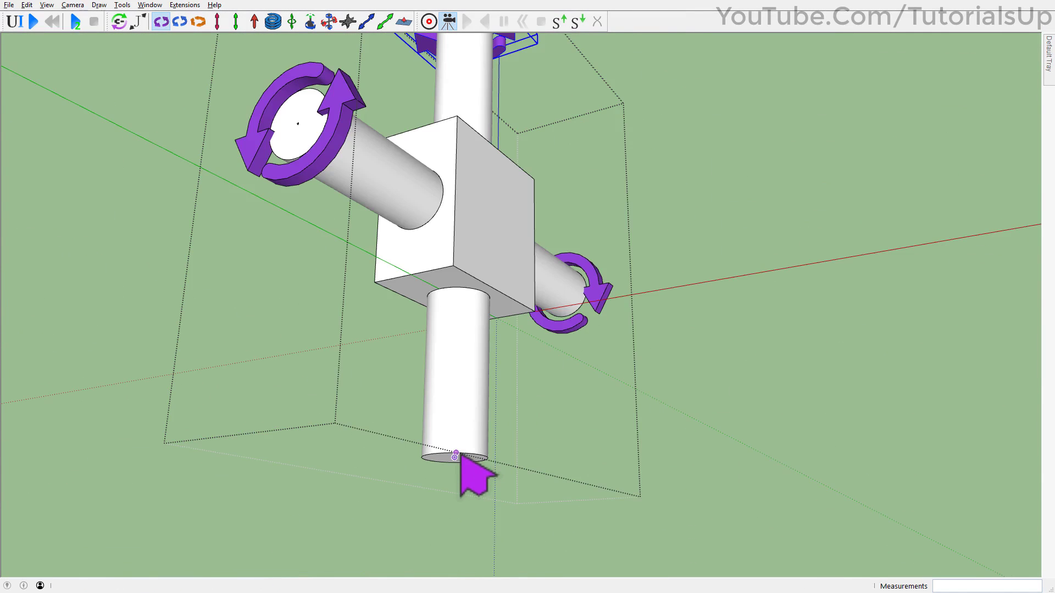
pyautogui.scroll(-2, 461, 458)
pyautogui.moveTo(464, 529); pyautogui.dragTo(471, 370, button='middle')
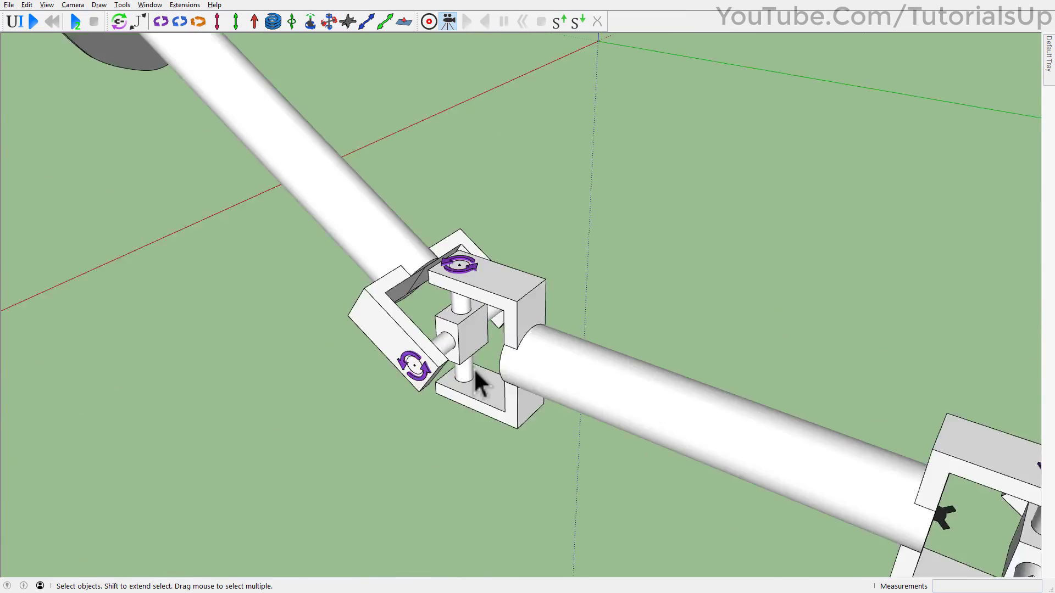
# - Connect the propeller-side cross piece's top and bottom hinges to the middle shaft's yoke bracket
pyautogui.scroll(-3, 474, 368)
pyautogui.click(120, 21)
pyautogui.scroll(4, 492, 329)
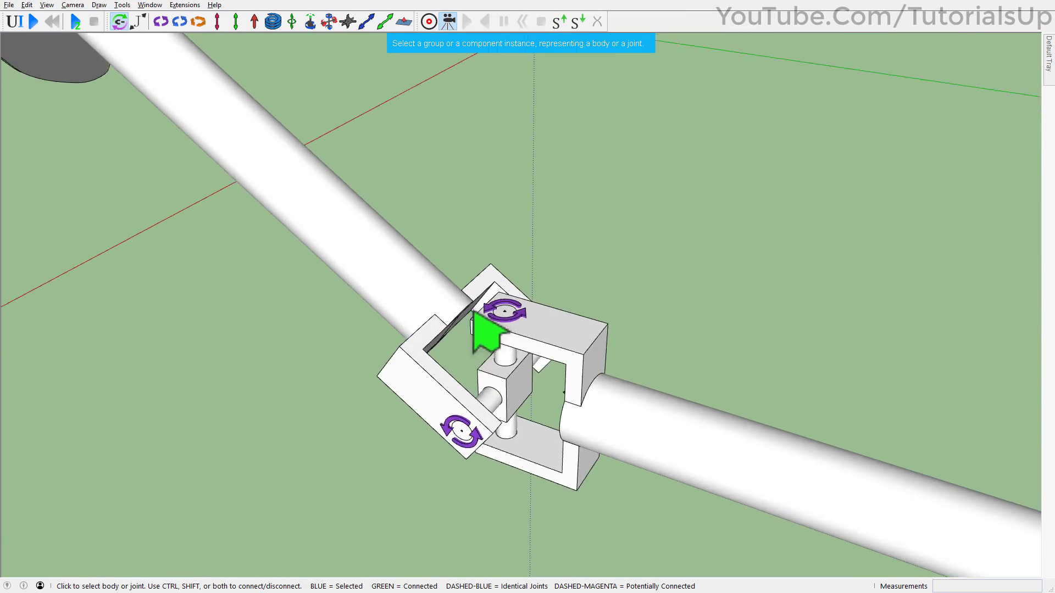
pyautogui.click(521, 328)
pyautogui.moveTo(572, 422); pyautogui.dragTo(513, 362, button='middle')
pyautogui.click(517, 387)
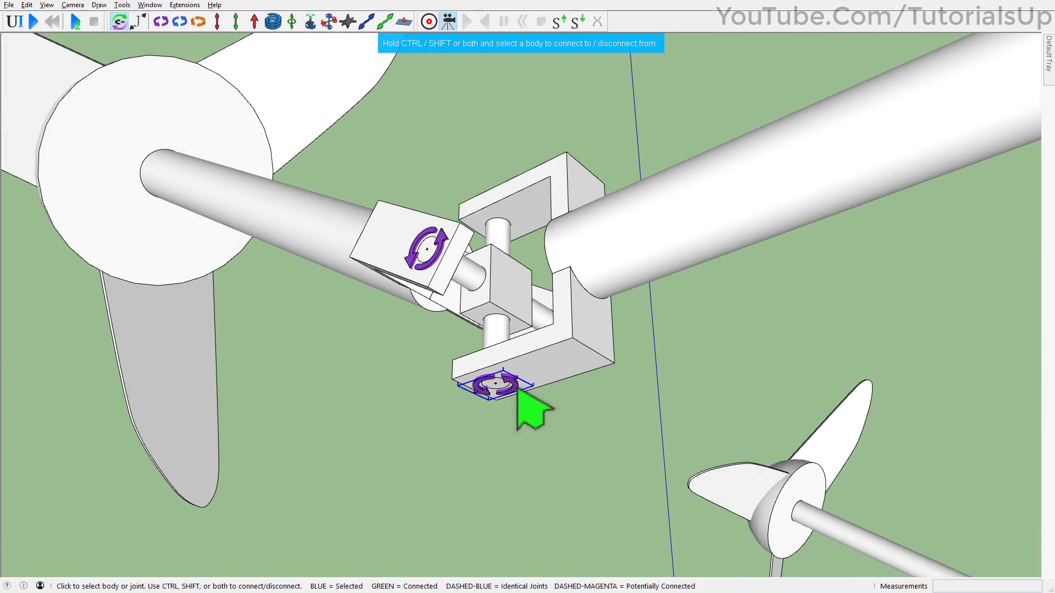
pyautogui.keyDown('ctrl'); pyautogui.click(568, 359); pyautogui.keyUp('ctrl')
pyautogui.moveTo(574, 336); pyautogui.dragTo(537, 333, button='middle')
# - Add a hinge joint in the hole at the front of the propeller hub
pyautogui.scroll(-3, 547, 352)
pyautogui.scroll(3, 231, 274)
pyautogui.keyDown('shift'); pyautogui.moveTo(230, 291); pyautogui.dragTo(469, 332, button='middle'); pyautogui.keyUp('shift')
pyautogui.keyDown('shift'); pyautogui.moveTo(654, 407); pyautogui.dragTo(427, 356, button='middle'); pyautogui.keyUp('shift')
pyautogui.click(529, 354)
pyautogui.click(166, 22)
pyautogui.click(478, 358)
# - Connect the propeller body to the hinge joint in its hub's front hole
pyautogui.click(146, 231)
pyautogui.moveTo(351, 288); pyautogui.dragTo(387, 317, button='middle')
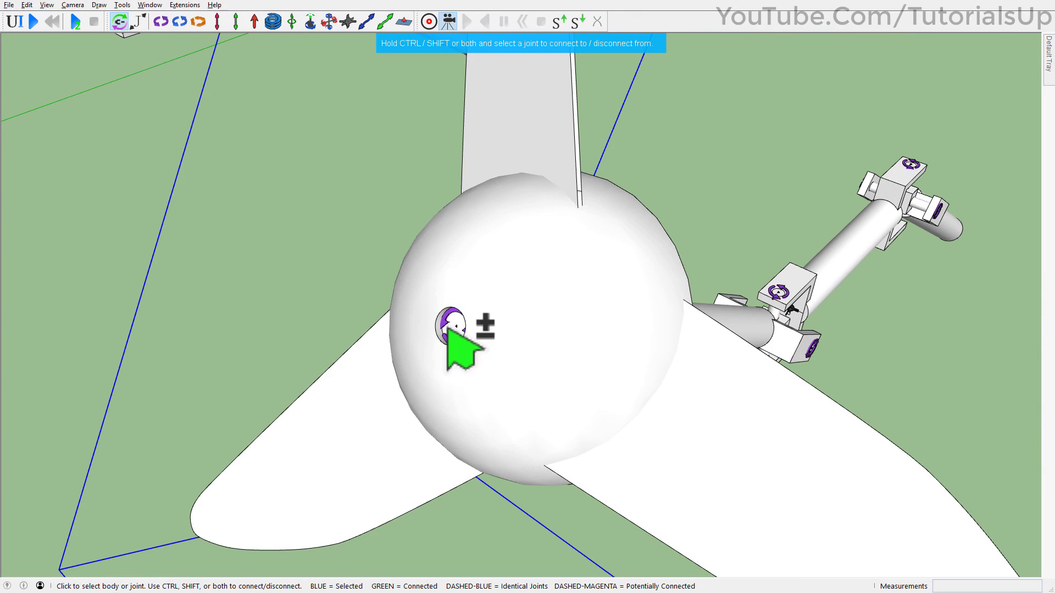
pyautogui.scroll(-3, 459, 329)
pyautogui.scroll(5, 443, 330)
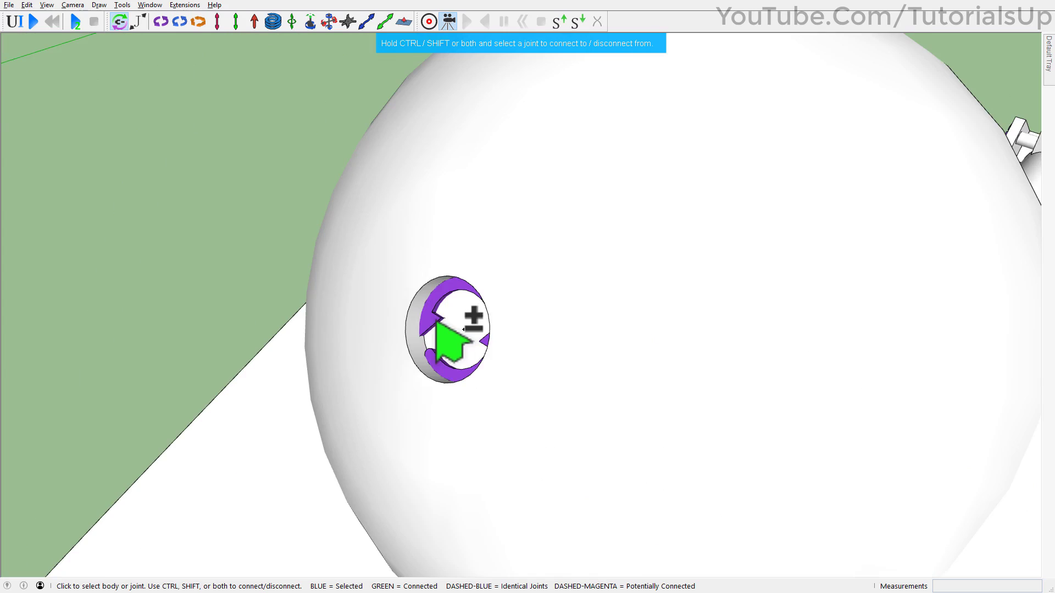
pyautogui.scroll(-2, 442, 329)
pyautogui.press('x')
pyautogui.scroll(2, 443, 330)
pyautogui.keyDown('shift'); pyautogui.click(440, 329); pyautogui.keyUp('shift')
pyautogui.scroll(-5, 436, 327)
pyautogui.press('space')
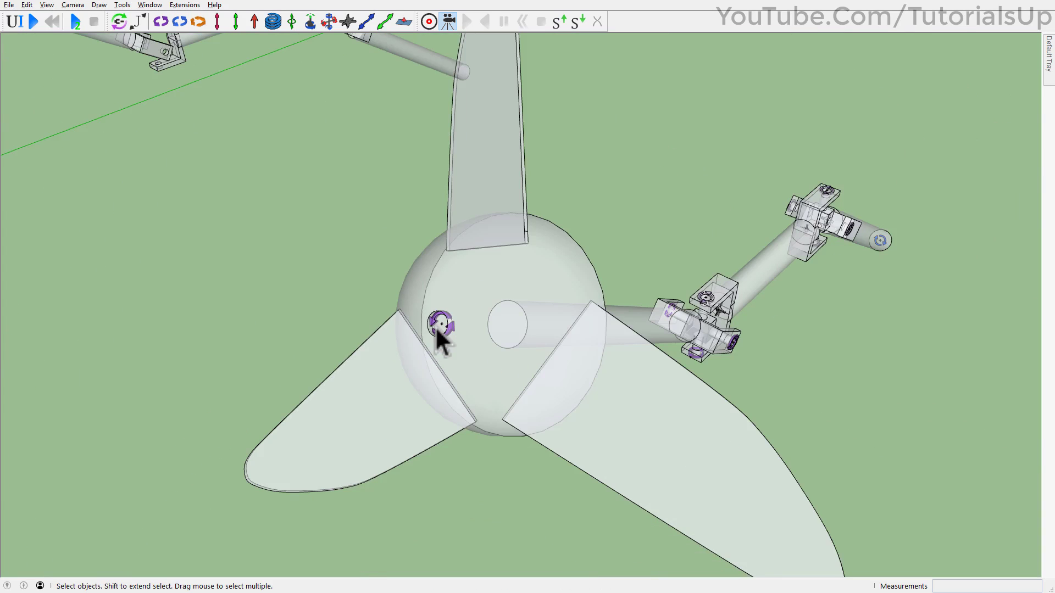
pyautogui.press('x')
# - Add a Fixed joint at the yoke end of the propeller shaft, inside its group, and connect it to the yoke bracket
pyautogui.scroll(-3, 435, 329)
pyautogui.moveTo(435, 328)
pyautogui.mouseDown(button='middle')
pyautogui.moveTo(42, 287)
pyautogui.moveTo(46, 299)
pyautogui.mouseUp(button='middle')
pyautogui.scroll(-3, 483, 250)
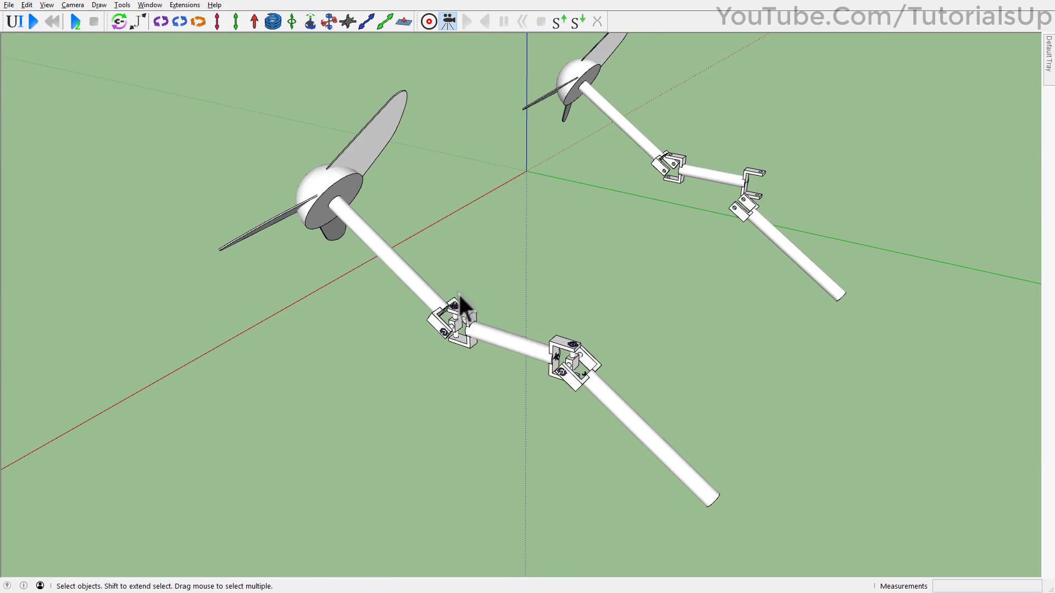
pyautogui.scroll(6, 441, 308)
pyautogui.moveTo(426, 307); pyautogui.dragTo(427, 262, button='middle')
pyautogui.doubleClick(426, 261)
pyautogui.press('h')
pyautogui.scroll(3, 434, 301)
pyautogui.moveTo(433, 302)
pyautogui.mouseDown(button='middle')
pyautogui.moveTo(441, 189)
pyautogui.moveTo(135, 31)
pyautogui.mouseUp(button='middle')
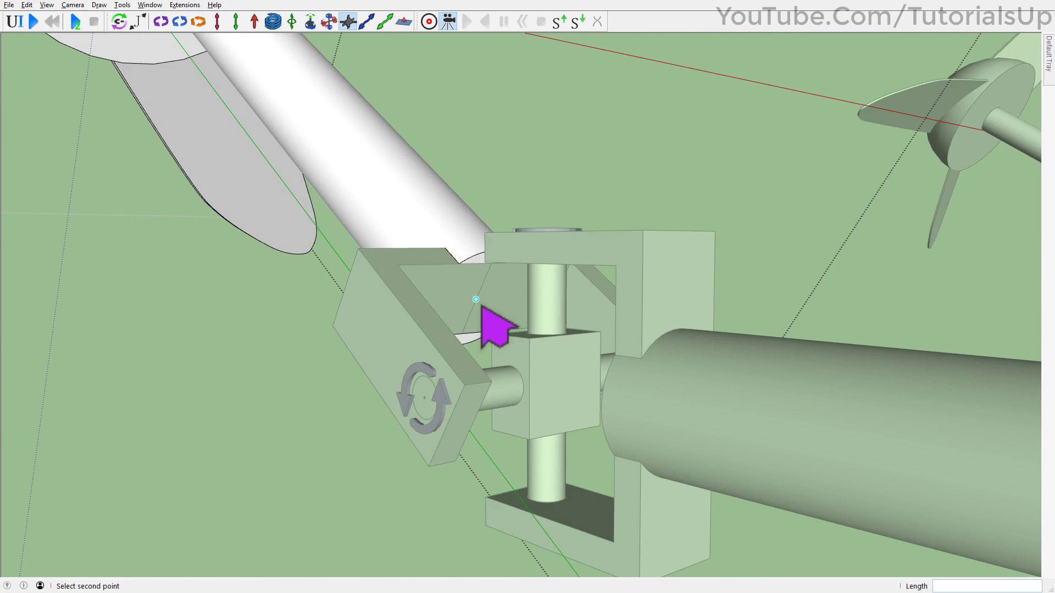
pyautogui.press('space')
pyautogui.moveTo(477, 315); pyautogui.dragTo(666, 338, button='middle')
pyautogui.click(324, 264)
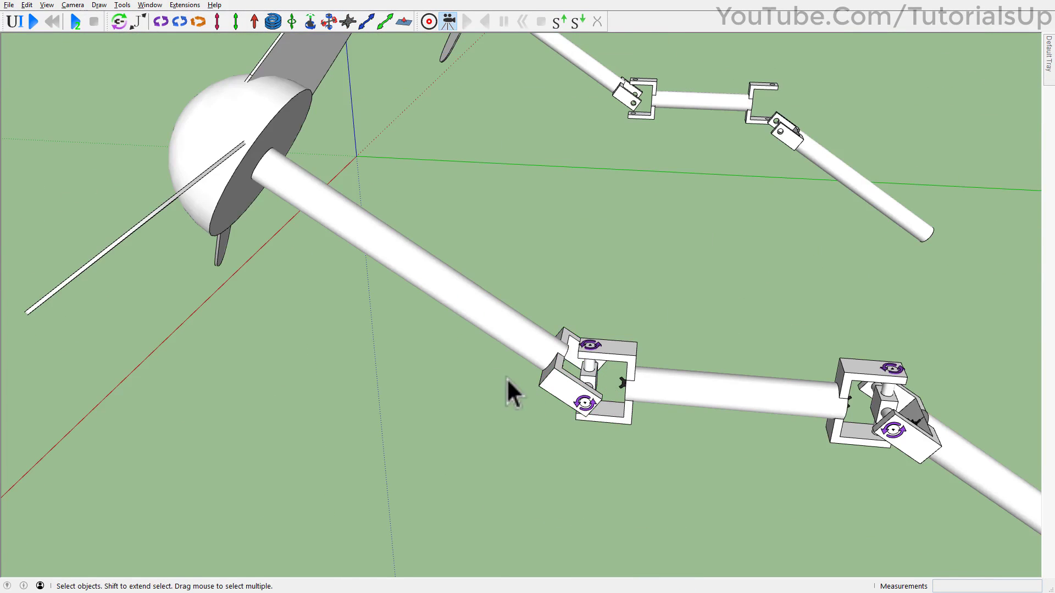
# - Run the simulation, examine both universal joints and the propeller while they rotate, and reset it
pyautogui.scroll(-3, 506, 378)
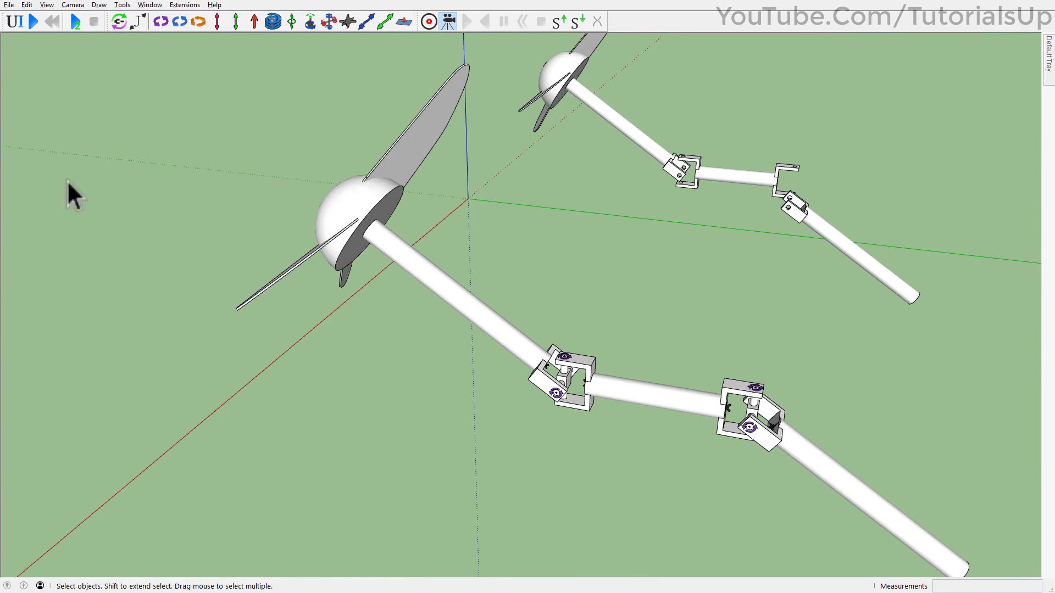
pyautogui.click(35, 25)
pyautogui.scroll(-2, 91, 110)
pyautogui.moveTo(222, 186); pyautogui.dragTo(178, 189, button='middle')
pyautogui.scroll(1, 593, 360)
pyautogui.moveTo(588, 359); pyautogui.dragTo(555, 311, button='middle')
pyautogui.scroll(-2, 603, 280)
pyautogui.scroll(2, 603, 280)
pyautogui.scroll(5, 657, 371)
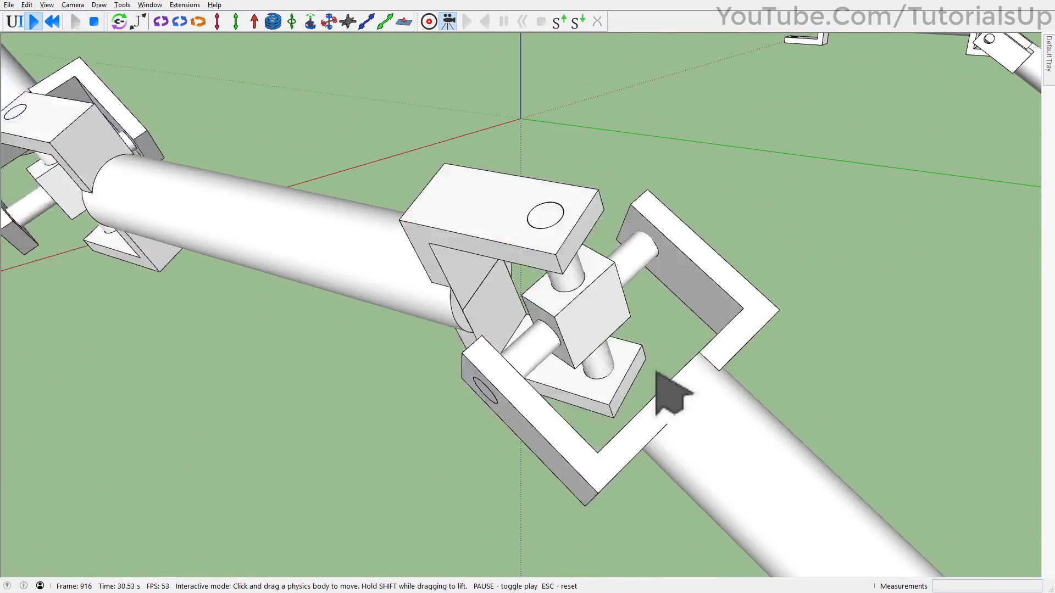
pyautogui.scroll(-4, 659, 379)
pyautogui.scroll(2, 236, 181)
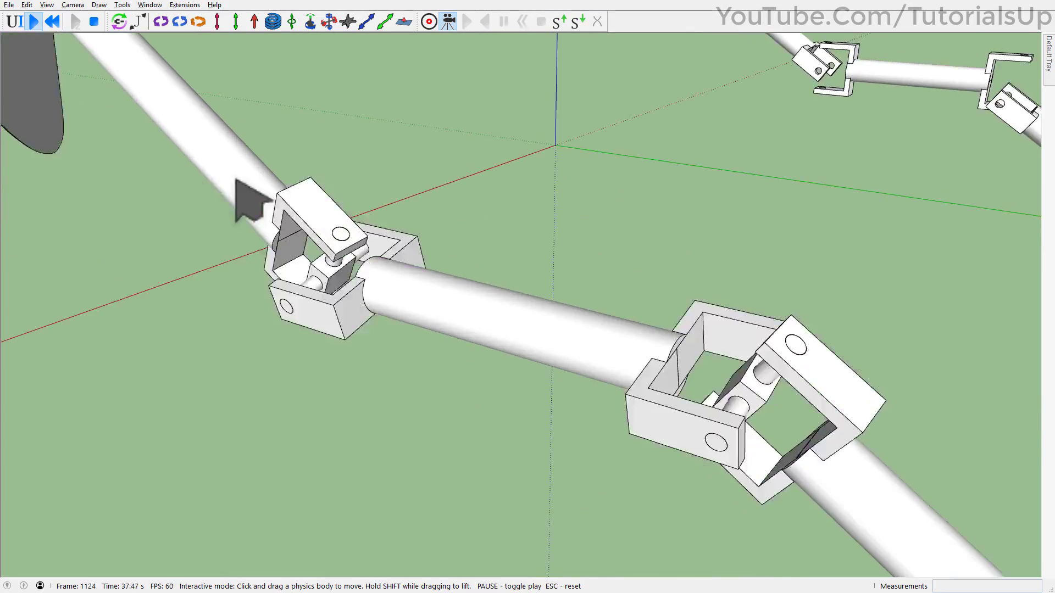
pyautogui.scroll(2, 258, 177)
pyautogui.scroll(-3, 607, 443)
pyautogui.scroll(-4, 487, 263)
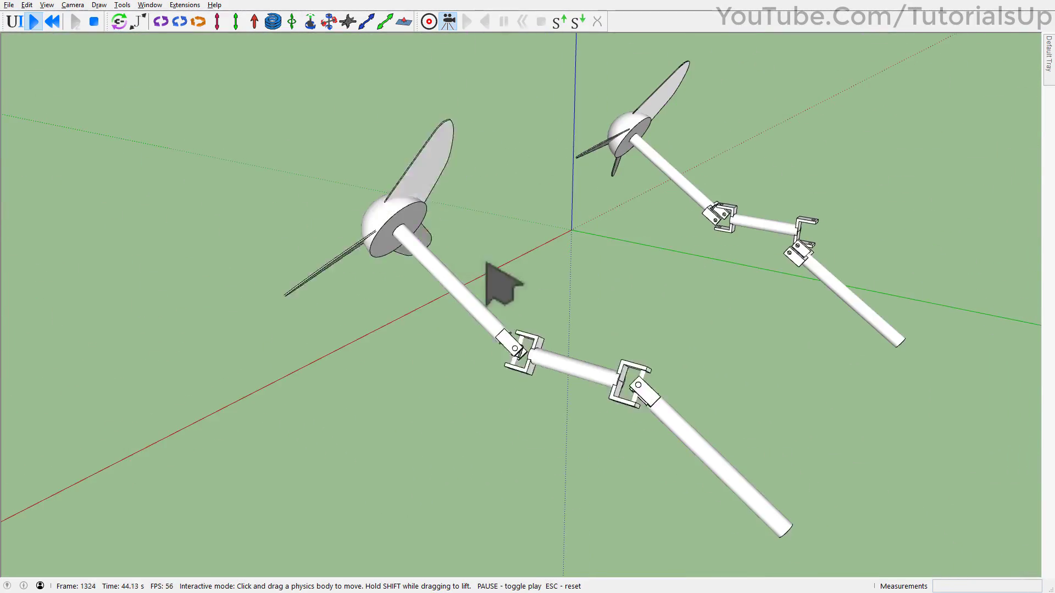
pyautogui.moveTo(450, 291); pyautogui.dragTo(802, 379, button='middle')
pyautogui.scroll(-2, 530, 328)
pyautogui.click(52, 22)
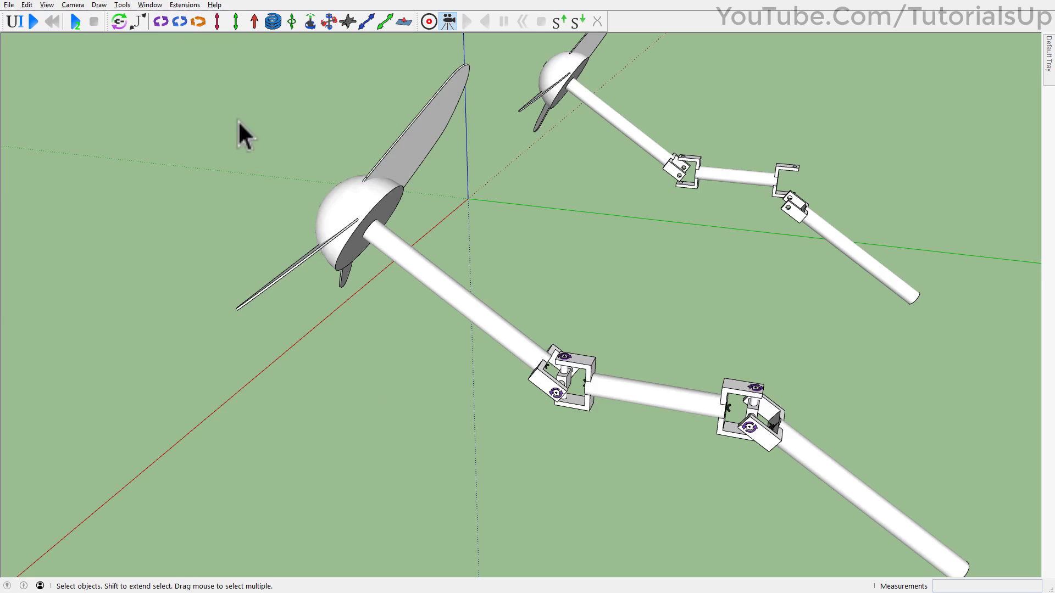
# - Explode the outer group of the second propeller shaft assembly
pyautogui.scroll(-3, 296, 202)
pyautogui.moveTo(295, 202); pyautogui.dragTo(528, 193, button='middle')
pyautogui.keyDown('shift'); pyautogui.moveTo(527, 192); pyautogui.dragTo(368, 302, button='middle'); pyautogui.keyUp('shift')
pyautogui.scroll(6, 537, 258)
pyautogui.keyDown('shift'); pyautogui.moveTo(368, 302); pyautogui.dragTo(665, 345, button='middle'); pyautogui.keyUp('shift')
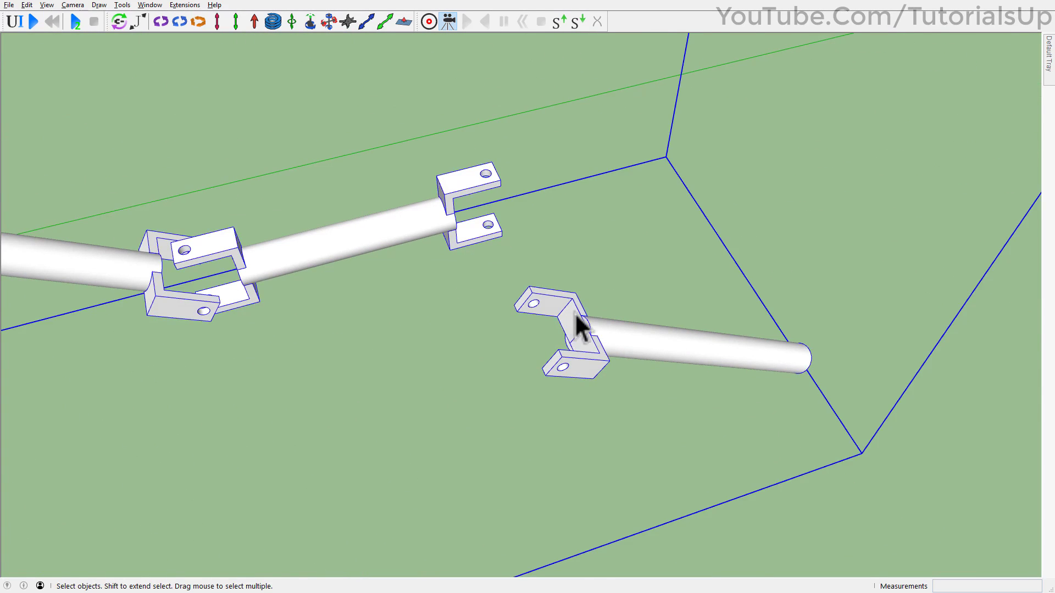
pyautogui.scroll(-5, 575, 312)
pyautogui.rightClick(542, 318)
pyautogui.click(588, 301)
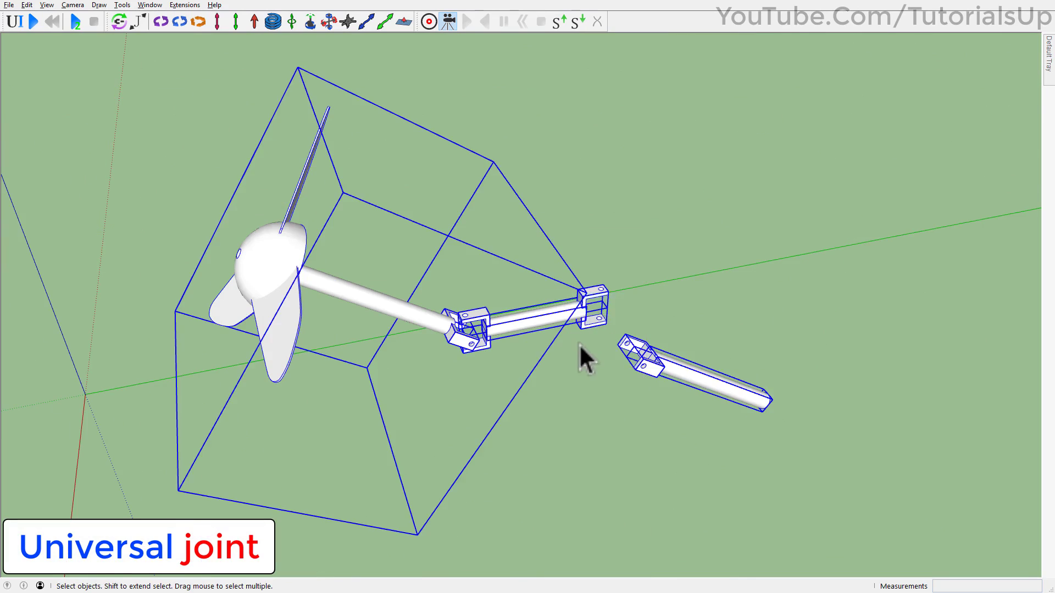
pyautogui.click(589, 301)
# - Wrap the second assembly's end shaft with its yoke in a new group
pyautogui.scroll(2, 627, 355)
pyautogui.moveTo(628, 355); pyautogui.dragTo(718, 340, button='middle')
pyautogui.moveTo(860, 456); pyautogui.dragTo(859, 455)
pyautogui.rightClick(716, 199)
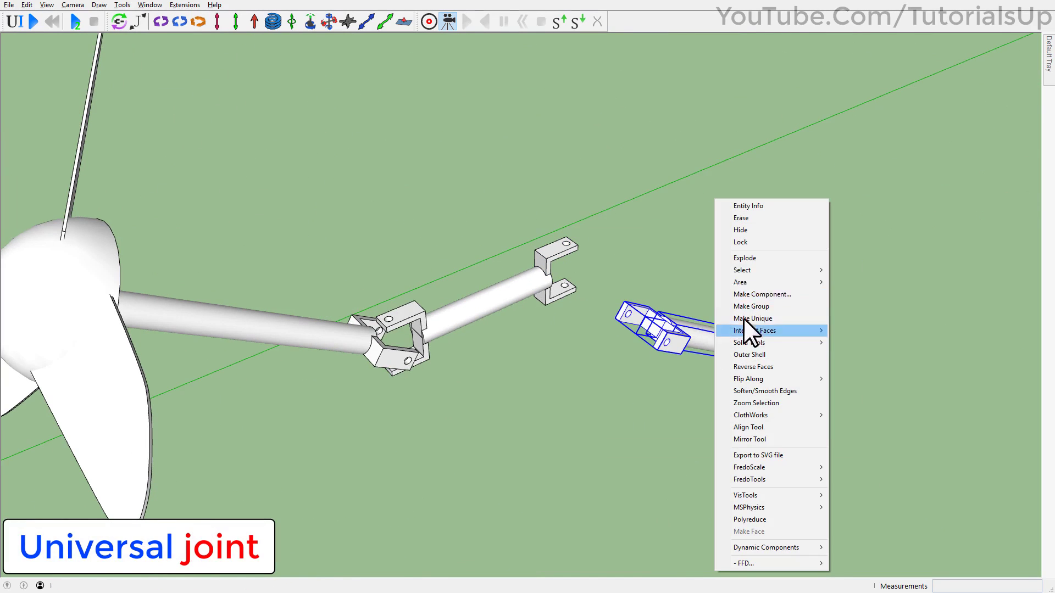
pyautogui.click(772, 305)
# - Put the middle shaft with its two yokes into a group of its own
pyautogui.moveTo(766, 313); pyautogui.dragTo(662, 369, button='middle')
pyautogui.moveTo(371, 222); pyautogui.dragTo(473, 328)
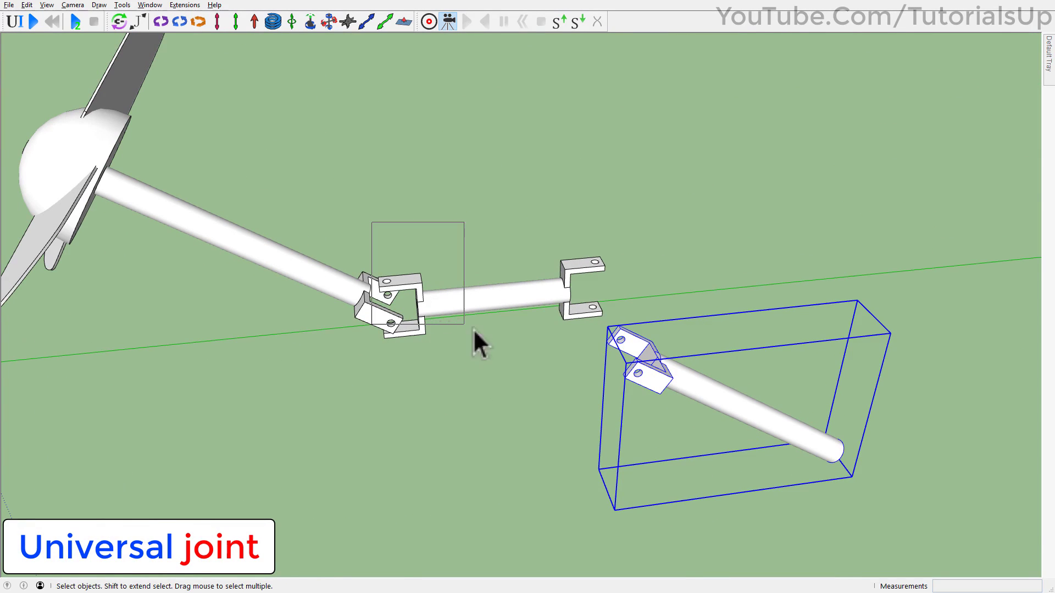
pyautogui.moveTo(614, 397); pyautogui.dragTo(613, 397)
pyautogui.rightClick(459, 304)
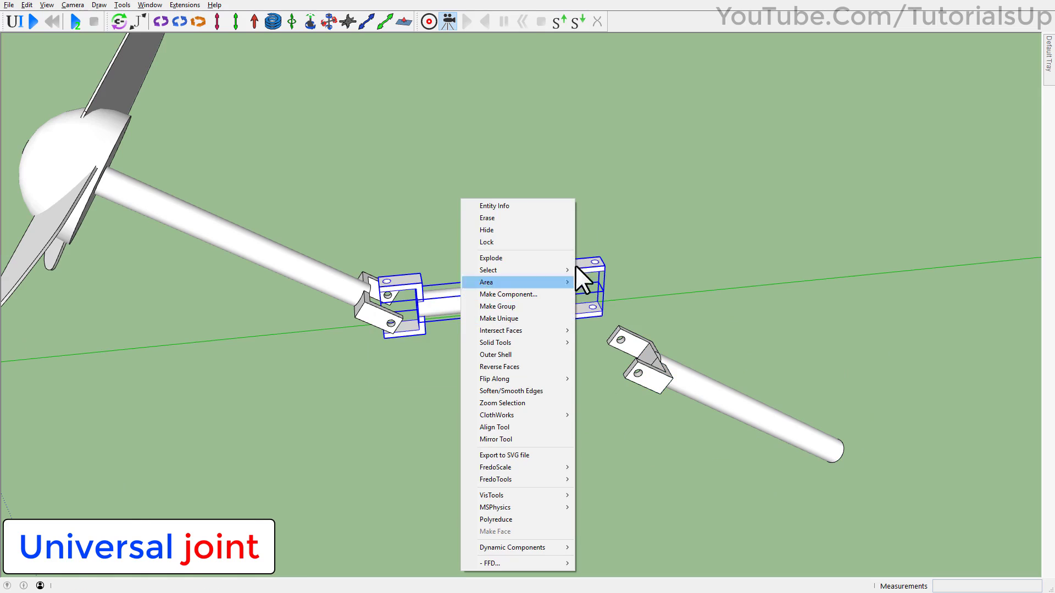
pyautogui.click(546, 309)
# - Group the second assembly's propeller together with its shaft and yoke
pyautogui.scroll(-3, 458, 318)
pyautogui.moveTo(436, 351); pyautogui.dragTo(438, 350)
pyautogui.rightClick(377, 285)
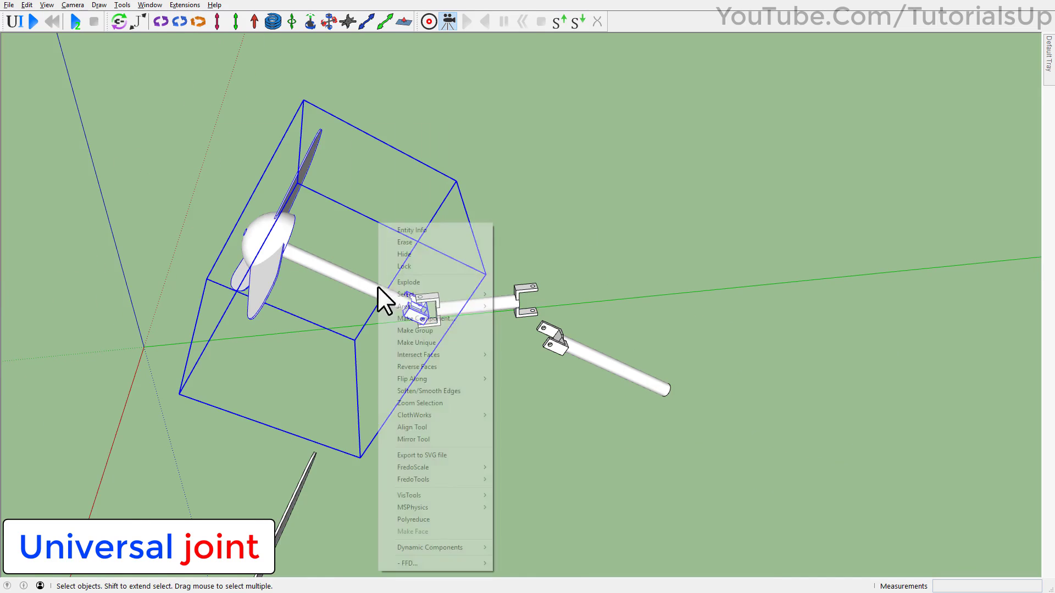
pyautogui.click(437, 331)
# - Run the simulation to see how the newly grouped, unjointed parts behave, and reset it
pyautogui.click(33, 22)
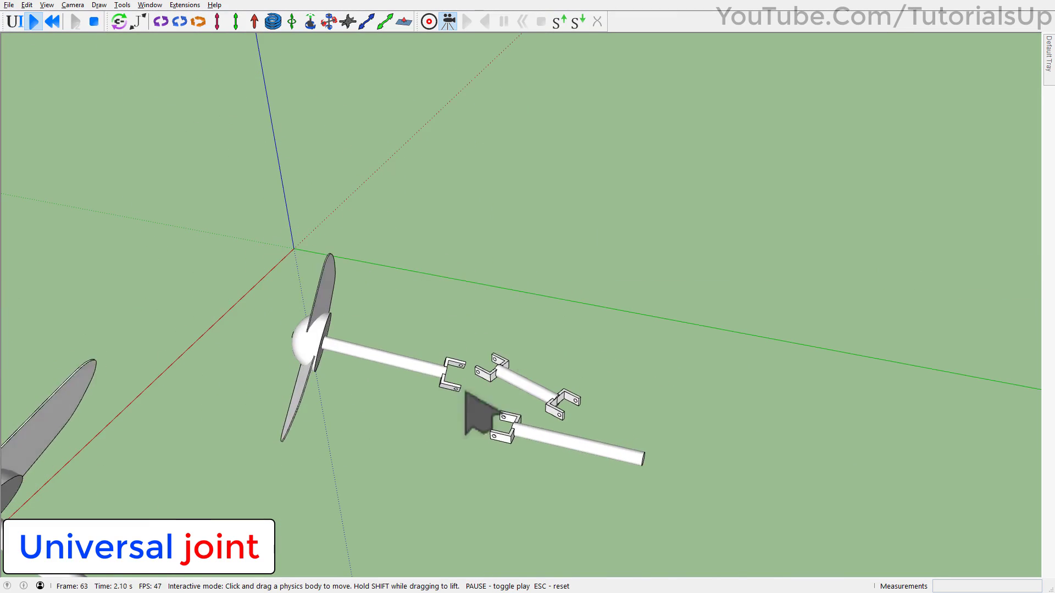
pyautogui.moveTo(466, 393); pyautogui.dragTo(529, 502, button='middle')
pyautogui.click(51, 24)
# - Add a Motor joint at the centre of the end shaft's free round face
pyautogui.scroll(4, 561, 364)
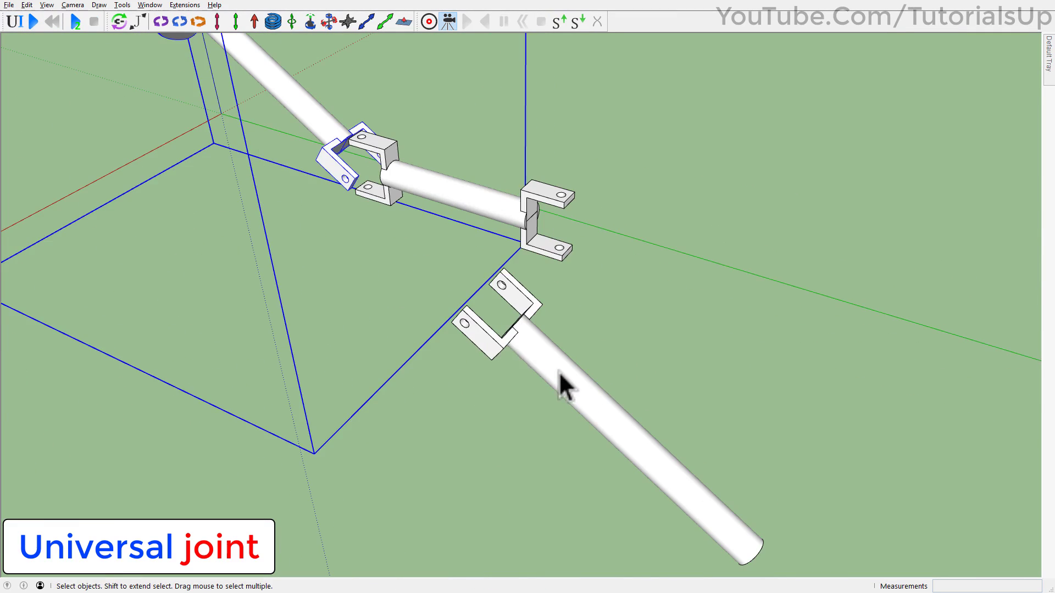
pyautogui.moveTo(500, 335); pyautogui.dragTo(527, 427, button='middle')
pyautogui.scroll(3, 526, 339)
pyautogui.click(179, 22)
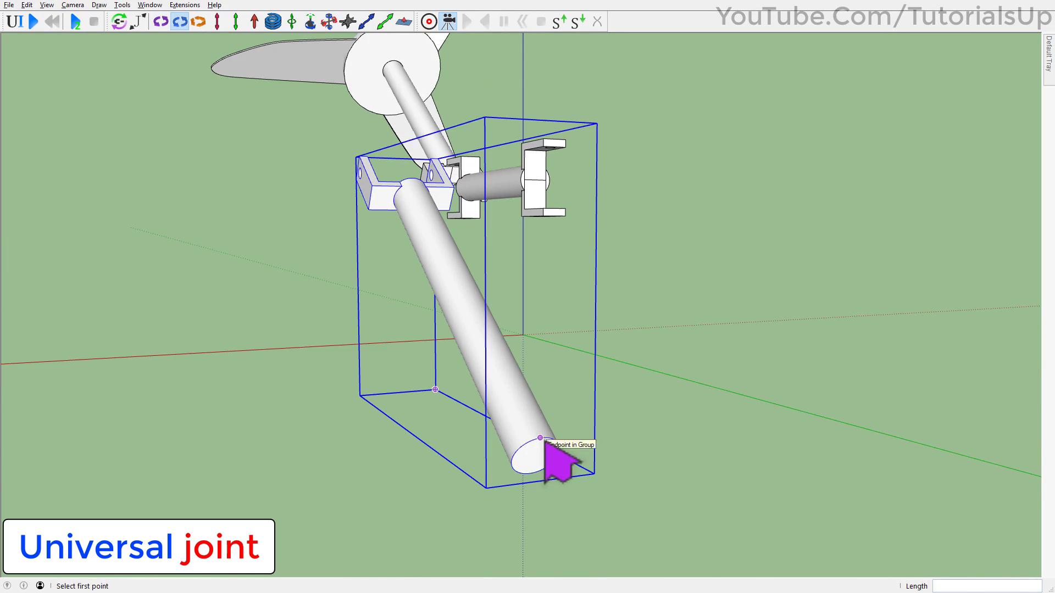
pyautogui.moveTo(531, 474); pyautogui.dragTo(517, 432, button='middle')
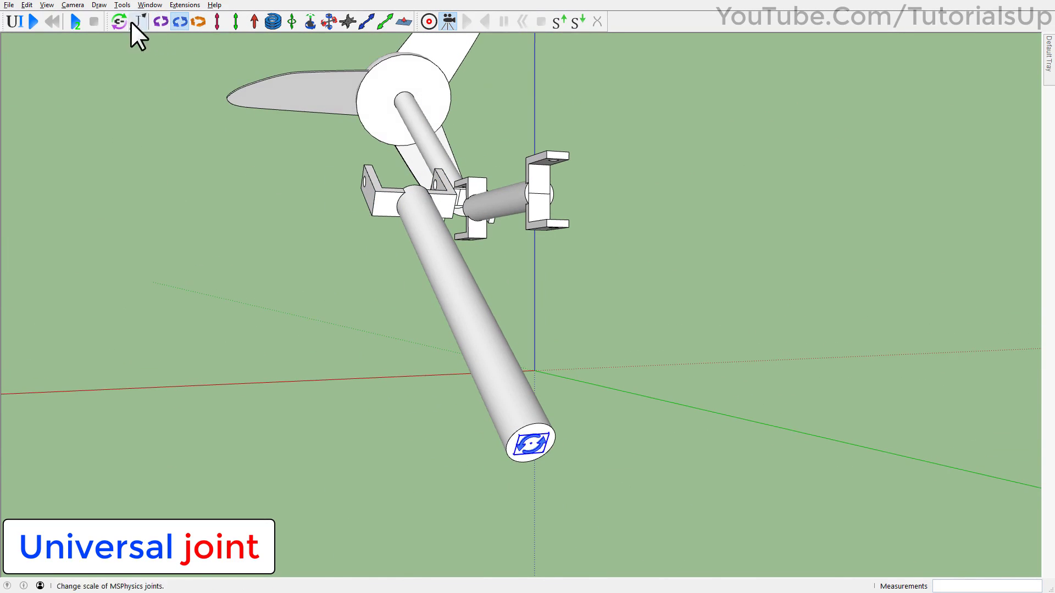
# - Run the simulation to check the end shaft with its motor, and reset it
pyautogui.scroll(3, 544, 430)
pyautogui.moveTo(506, 394); pyautogui.dragTo(901, 511, button='middle')
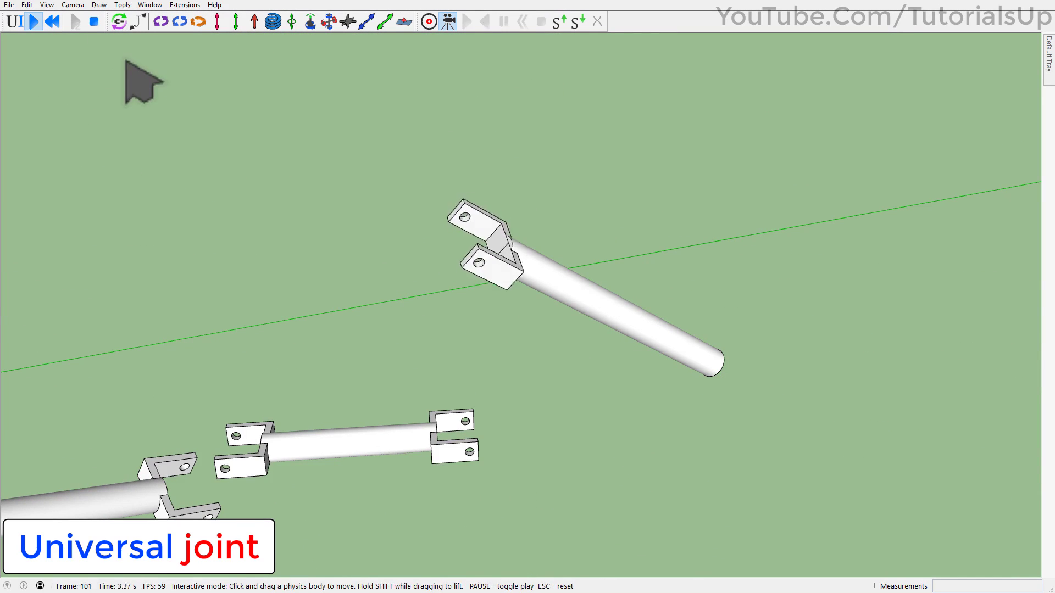
pyautogui.press('Escape')
pyautogui.moveTo(228, 117); pyautogui.dragTo(402, 362, button='middle')
pyautogui.scroll(-1, 547, 330)
# - Move the end shaft so its yoke fits into the middle shaft's open yoke, aligning the centres of both joints
pyautogui.moveTo(547, 330); pyautogui.dragTo(147, 276, button='middle')
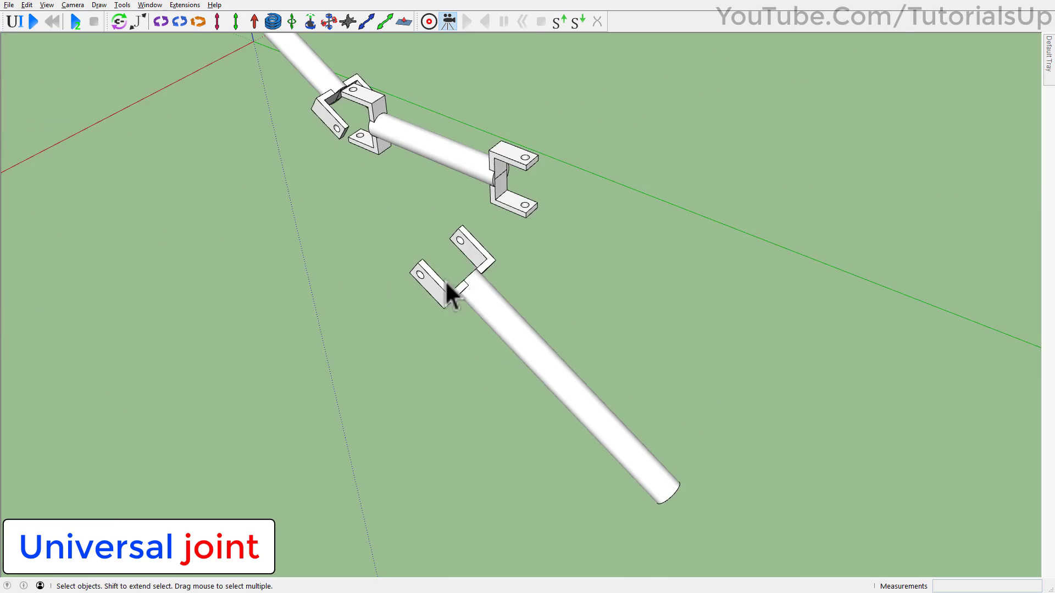
pyautogui.keyDown('shift'); pyautogui.moveTo(501, 228); pyautogui.dragTo(550, 272, button='middle'); pyautogui.keyUp('shift')
pyautogui.scroll(1, 543, 250)
pyautogui.click(551, 271)
pyautogui.scroll(2, 571, 291)
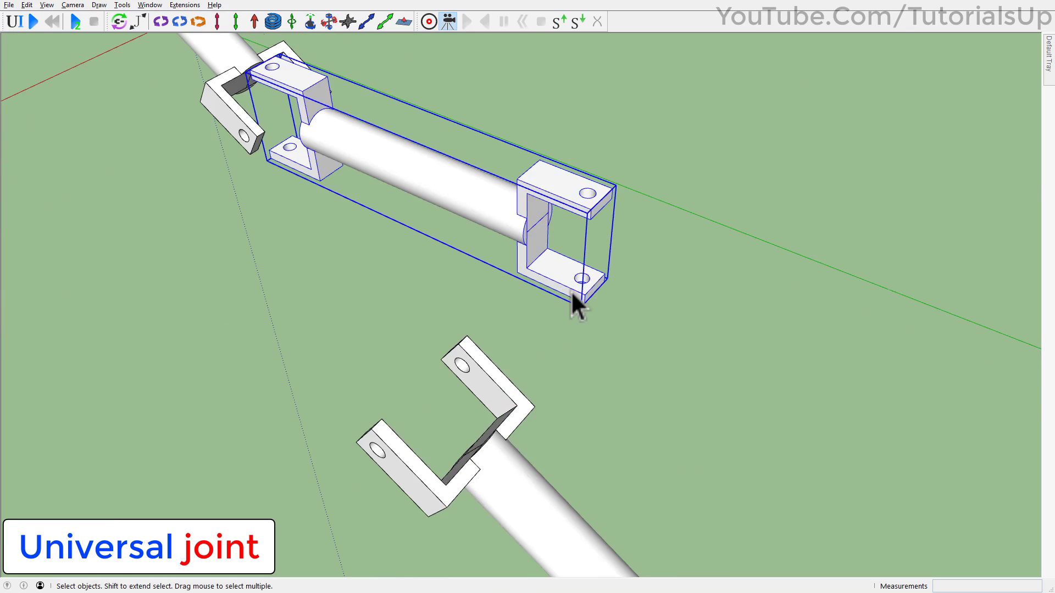
pyautogui.click(509, 456)
pyautogui.scroll(-3, 528, 357)
pyautogui.moveTo(611, 447); pyautogui.dragTo(583, 434, button='middle')
pyautogui.scroll(3, 571, 437)
pyautogui.scroll(2, 503, 346)
pyautogui.press('m')
pyautogui.moveTo(485, 342); pyautogui.dragTo(471, 384, button='middle')
pyautogui.scroll(2, 471, 384)
pyautogui.click(471, 384)
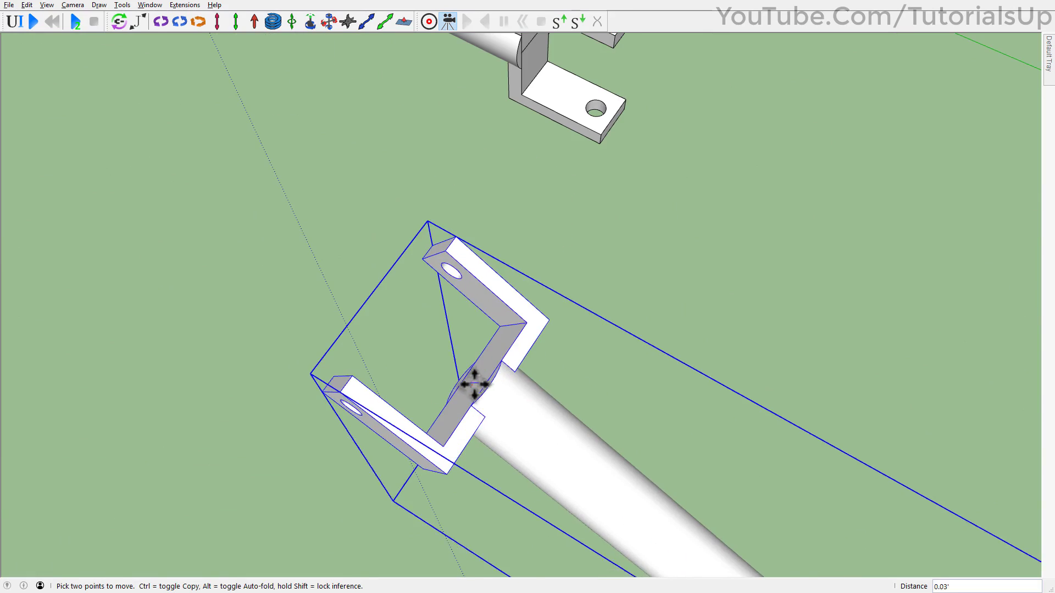
pyautogui.scroll(-2, 483, 365)
pyautogui.click(564, 162)
# - Add a Hinge joint in the front hole of the second assembly's propeller hub
pyautogui.moveTo(564, 162); pyautogui.dragTo(252, 464, button='middle')
pyautogui.scroll(-2, 511, 287)
pyautogui.scroll(3, 368, 362)
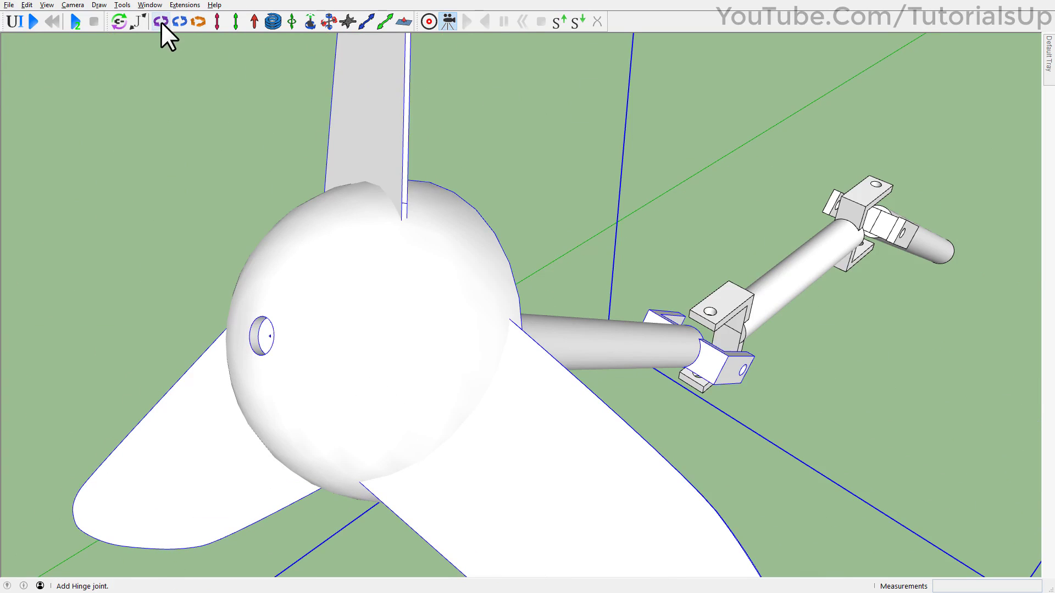
pyautogui.click(178, 334)
pyautogui.scroll(-2, 293, 325)
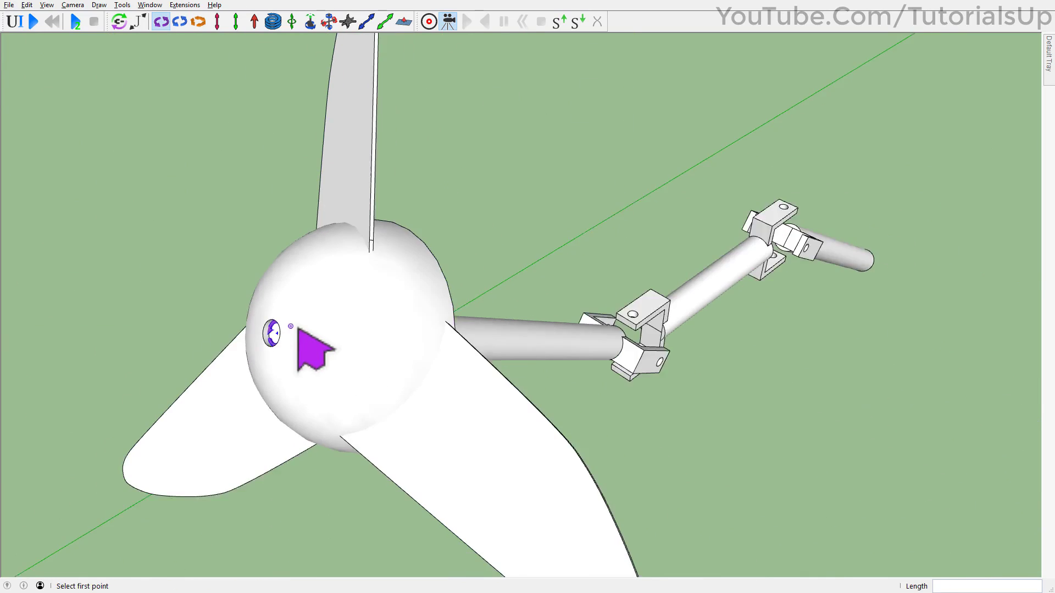
# - Display the model in X-ray and connect the propeller body to the hinge joint in its hub
pyautogui.moveTo(293, 325); pyautogui.dragTo(333, 406, button='middle')
pyautogui.scroll(4, 333, 406)
pyautogui.press('x')
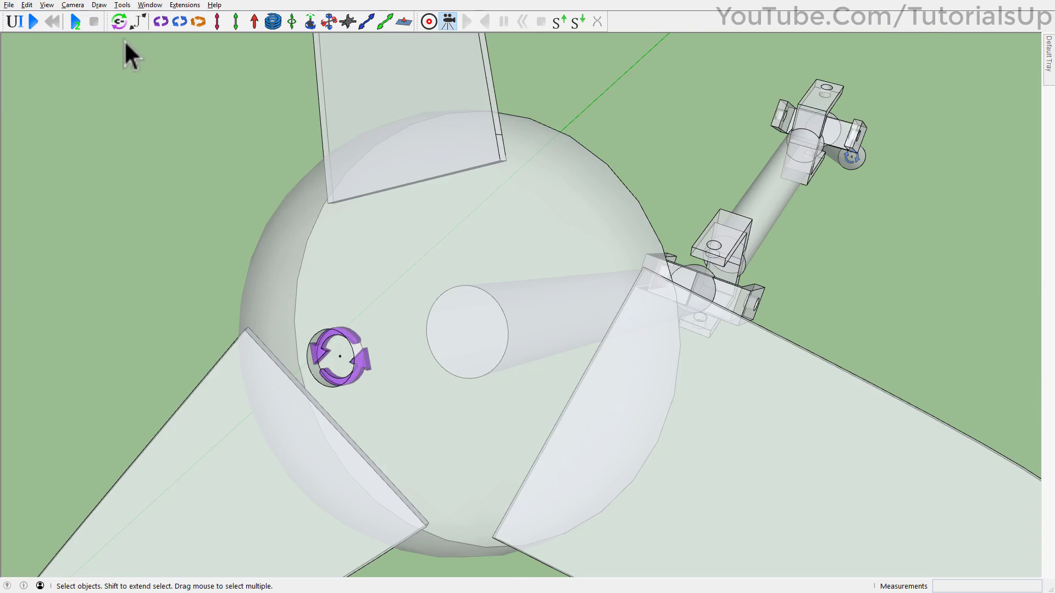
pyautogui.scroll(3, 328, 329)
pyautogui.scroll(-6, 337, 326)
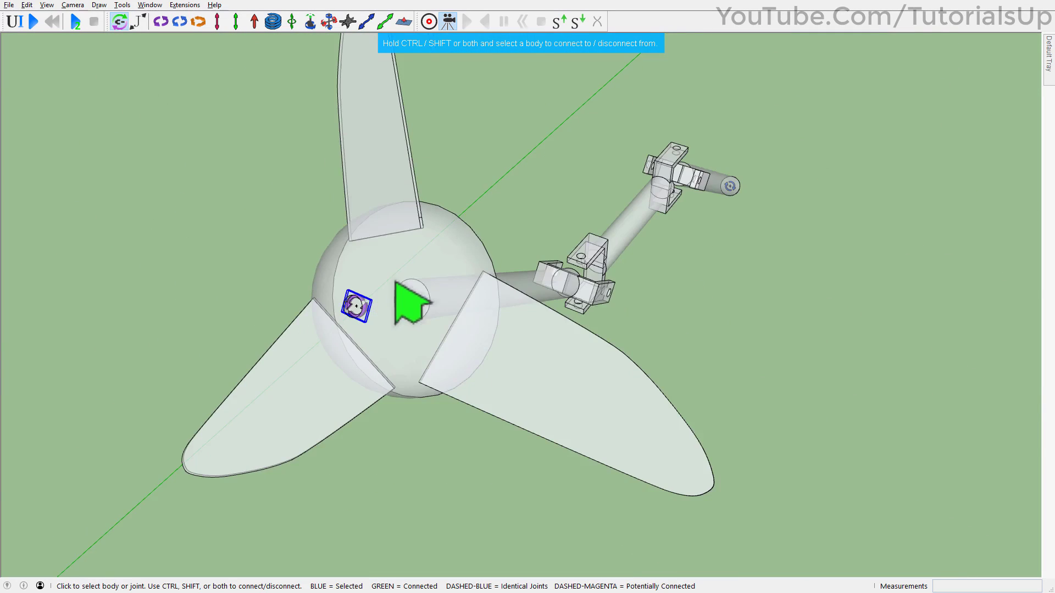
pyautogui.keyDown('ctrl'); pyautogui.click(459, 327); pyautogui.keyUp('ctrl')
pyautogui.scroll(-3, 459, 328)
pyautogui.press('space')
# - Run the simulation to watch the hinged propeller and the separate shafts, and reset it
pyautogui.moveTo(459, 327); pyautogui.dragTo(236, 321, button='middle')
pyautogui.moveTo(209, 167); pyautogui.dragTo(82, 54, button='middle')
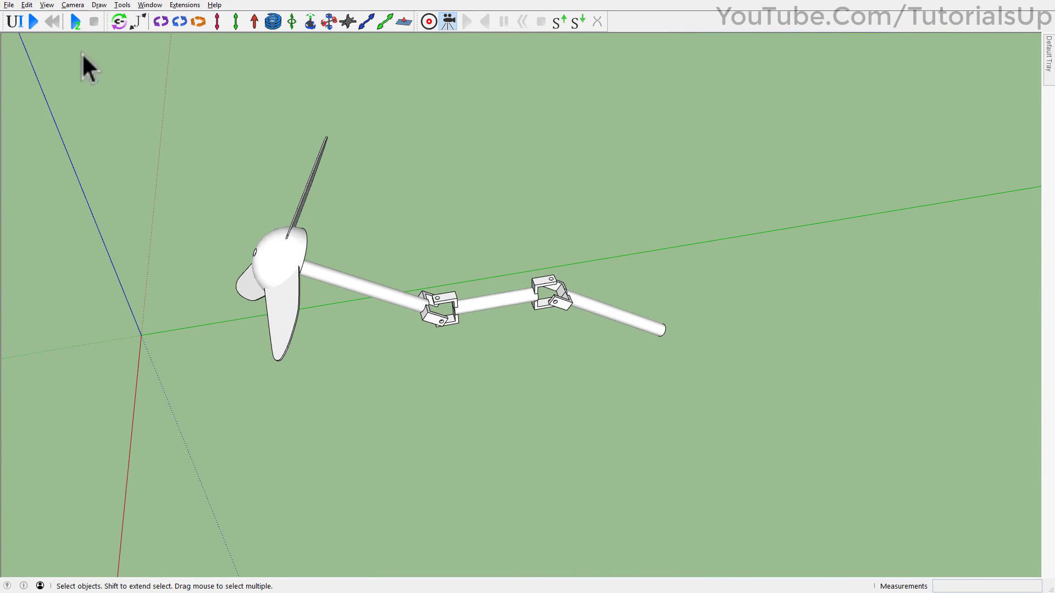
pyautogui.scroll(2, 366, 260)
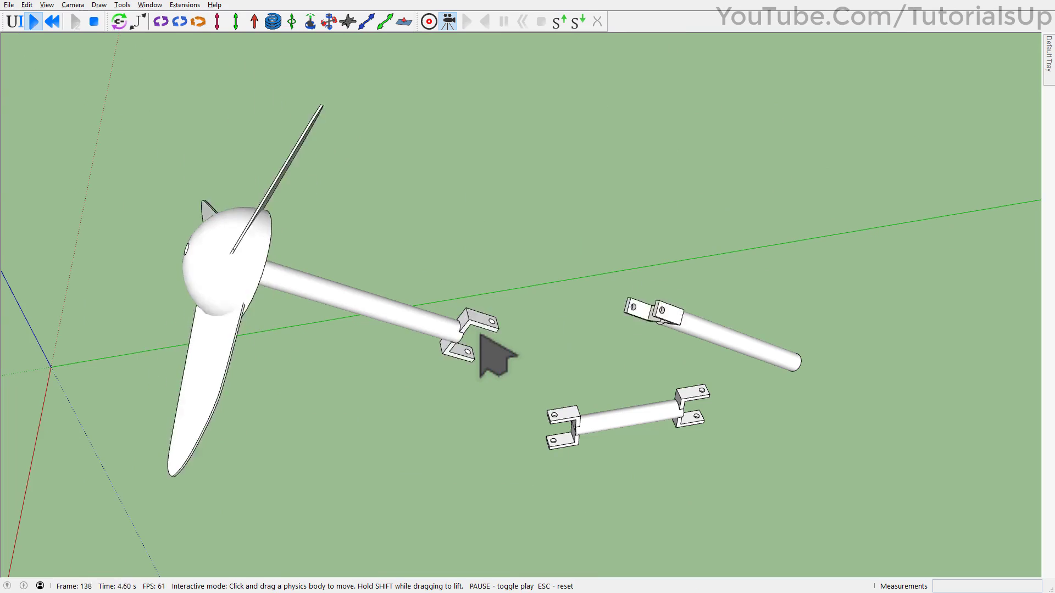
pyautogui.click(53, 22)
pyautogui.scroll(-1, 586, 255)
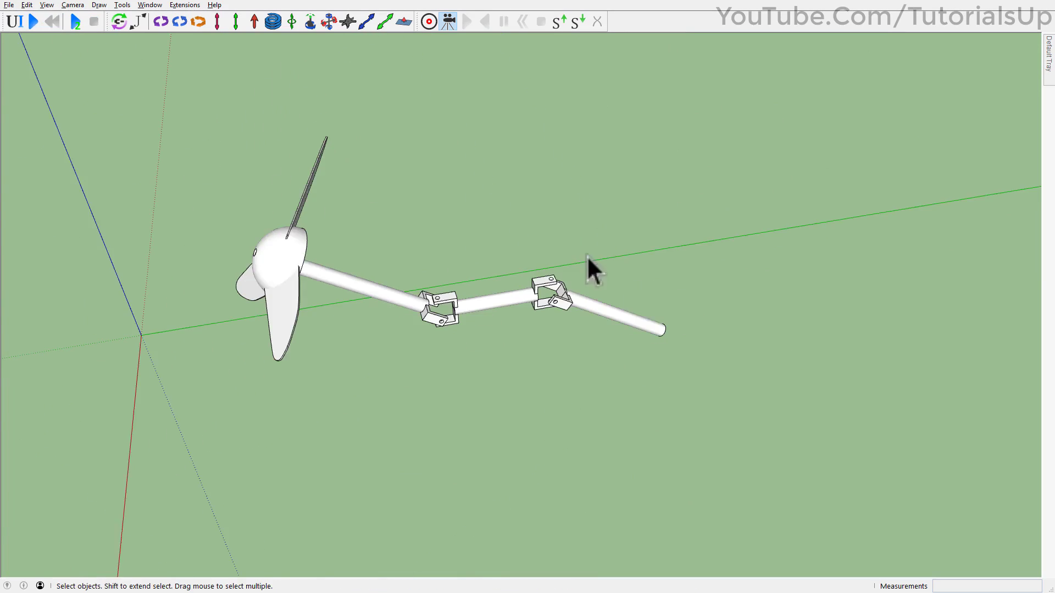
# - Draw a line between the two hole centres of the middle shaft's yoke facing the end shaft
pyautogui.scroll(4, 493, 301)
pyautogui.click(496, 302)
pyautogui.moveTo(497, 302); pyautogui.dragTo(237, 246, button='middle')
pyautogui.scroll(6, 542, 334)
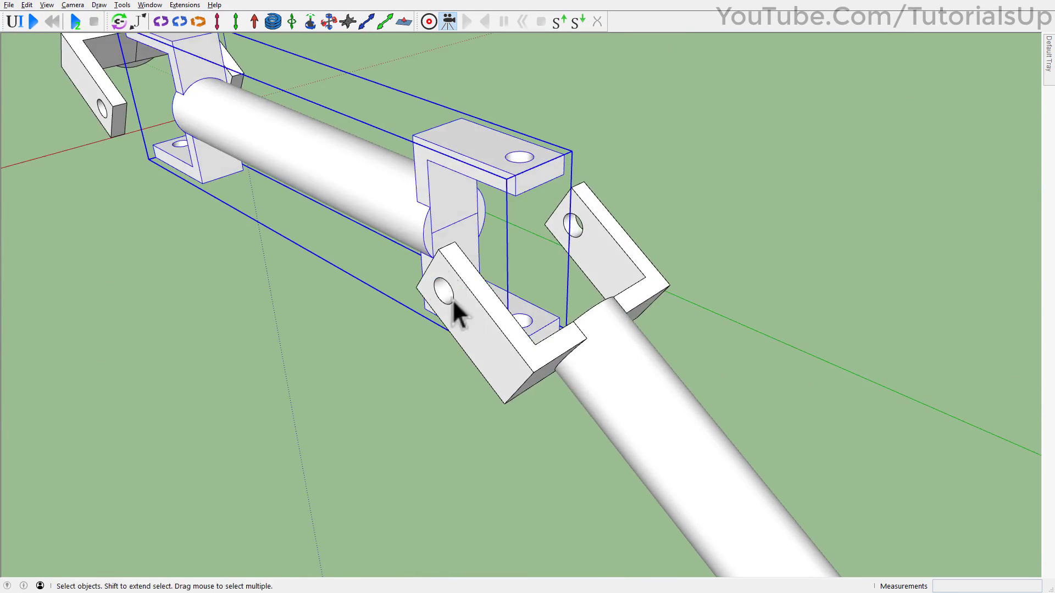
pyautogui.click(553, 352)
pyautogui.press('l')
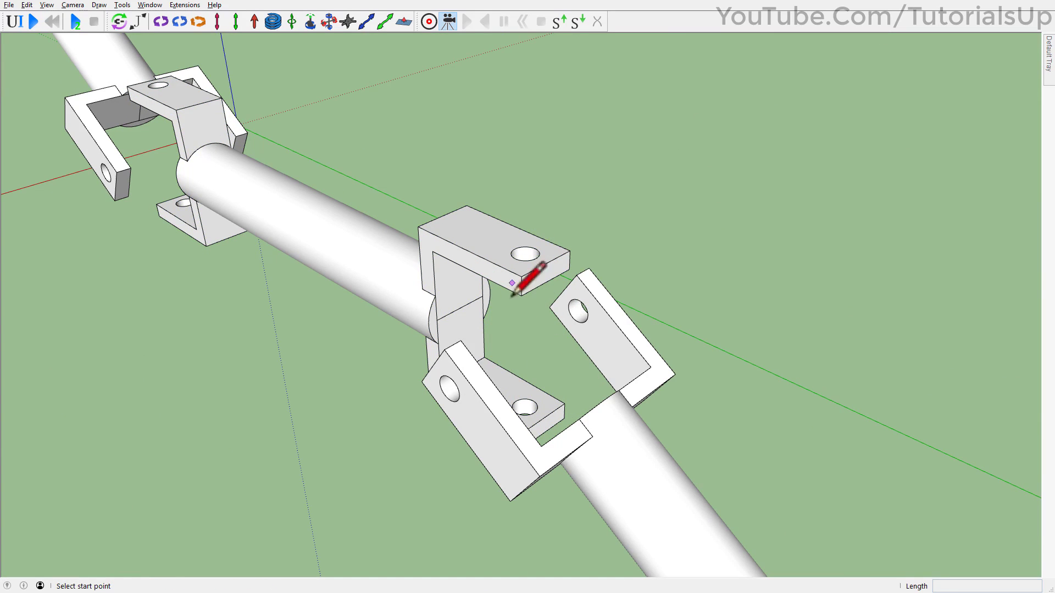
pyautogui.click(564, 403)
pyautogui.scroll(-1, 564, 401)
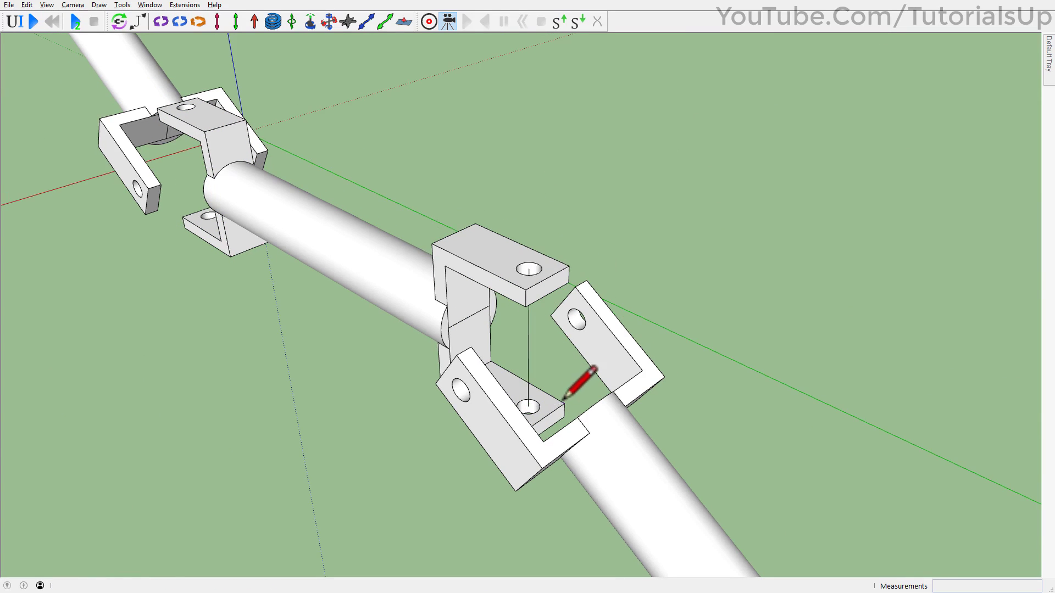
# - Add a Universal joint at the line's midpoint inside the middle shaft's group, and set the MSPhysics joint scale to 2.00
pyautogui.doubleClick(503, 278)
pyautogui.moveTo(351, 77); pyautogui.dragTo(293, 109, button='middle')
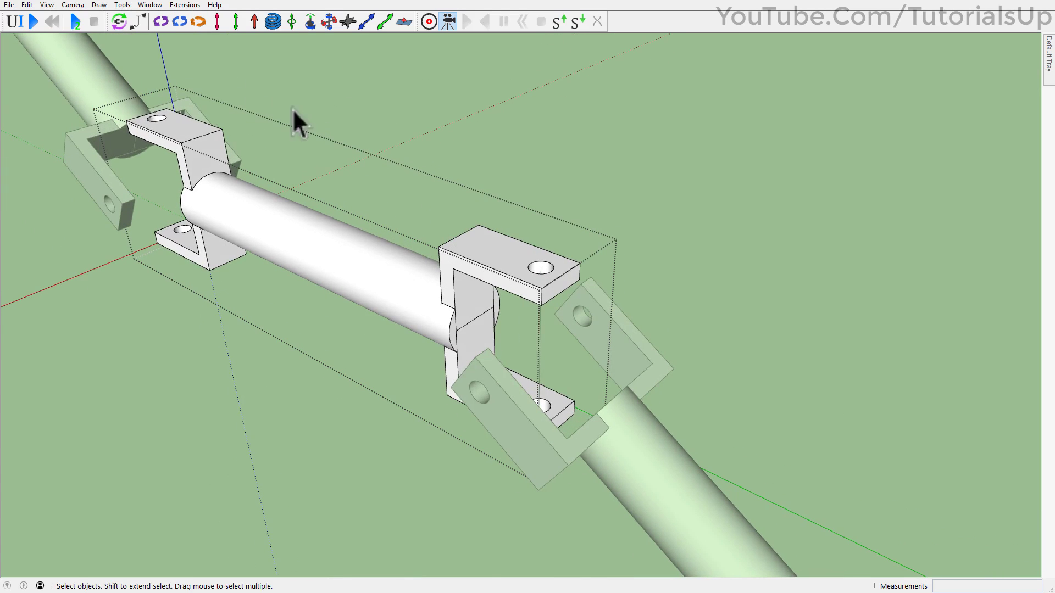
pyautogui.moveTo(545, 399); pyautogui.dragTo(530, 331, button='middle')
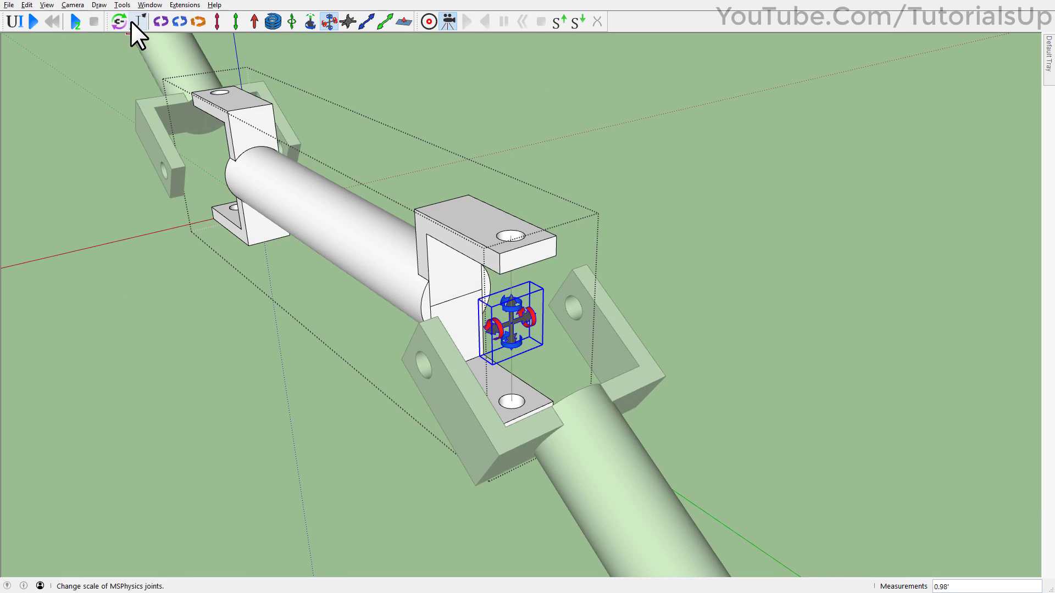
pyautogui.click(561, 386)
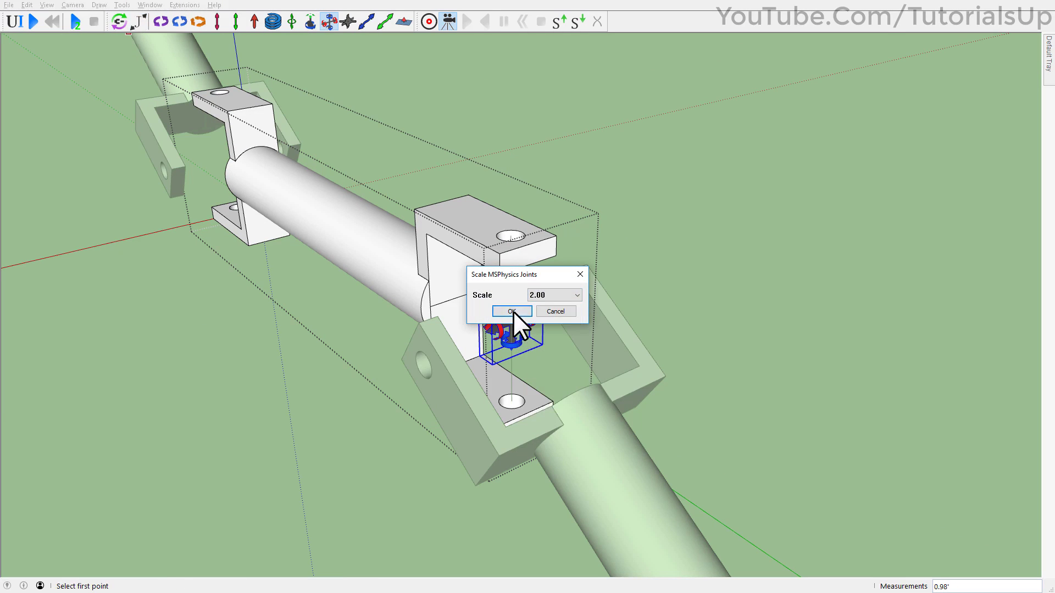
pyautogui.click(512, 311)
# - Connect the end shaft to the Universal joint between it and the middle shaft
pyautogui.click(588, 329)
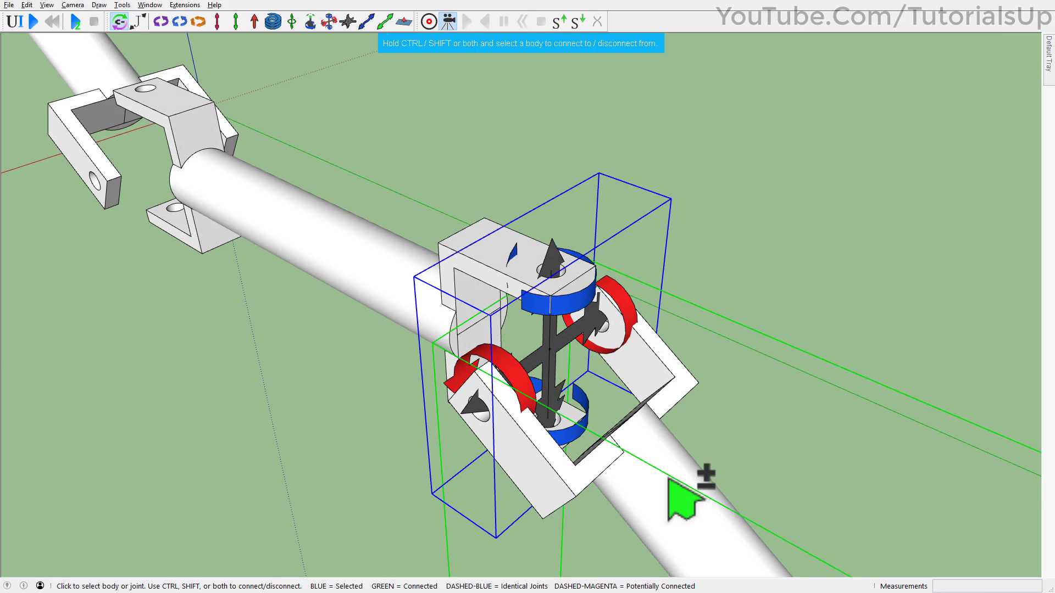
pyautogui.scroll(-5, 605, 351)
pyautogui.moveTo(602, 352); pyautogui.dragTo(398, 301, button='middle')
pyautogui.scroll(7, 422, 315)
pyautogui.moveTo(433, 348); pyautogui.dragTo(552, 375, button='middle')
pyautogui.press('space')
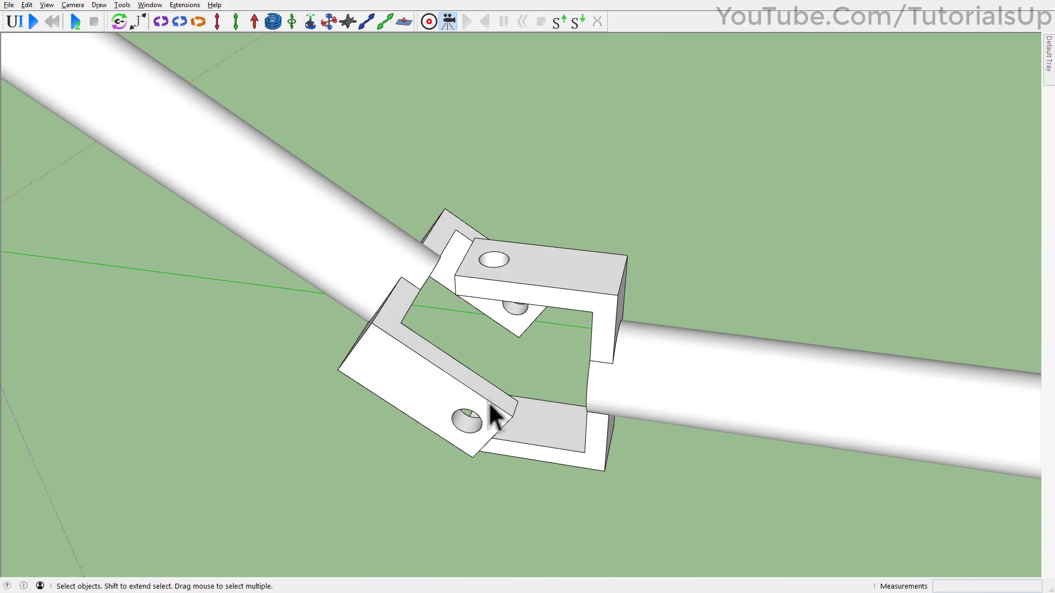
# - Draw a vertical line between the hole centres of the middle shaft's yoke facing the propeller shaft
pyautogui.doubleClick(489, 404)
pyautogui.moveTo(489, 404); pyautogui.dragTo(440, 412, button='middle')
pyautogui.click(542, 415)
pyautogui.moveTo(541, 415); pyautogui.dragTo(499, 438, button='middle')
pyautogui.scroll(5, 521, 429)
pyautogui.doubleClick(535, 433)
pyautogui.scroll(-1, 535, 433)
pyautogui.press('l')
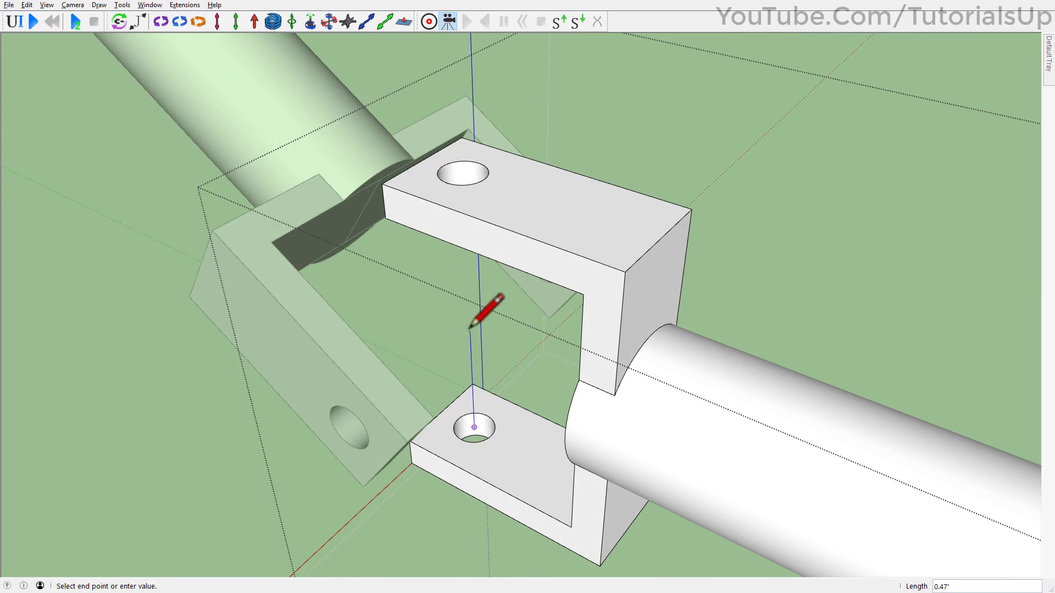
pyautogui.press('space')
pyautogui.press('Escape')
pyautogui.scroll(-4, 526, 295)
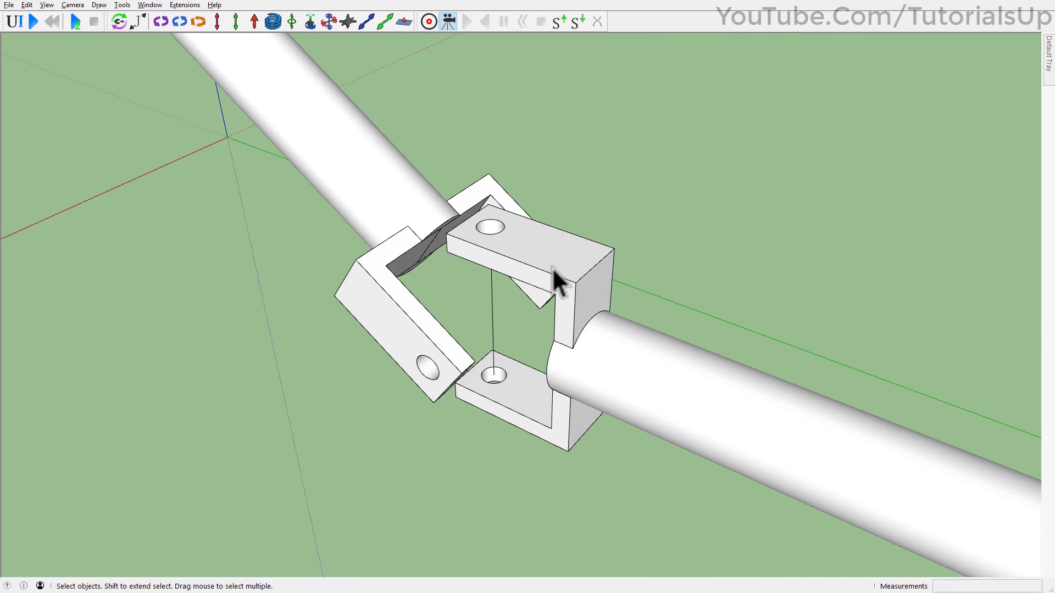
# - Add a Universal joint at the midpoint of the line in the propeller-side yoke, inside the middle shaft's group
pyautogui.doubleClick(553, 269)
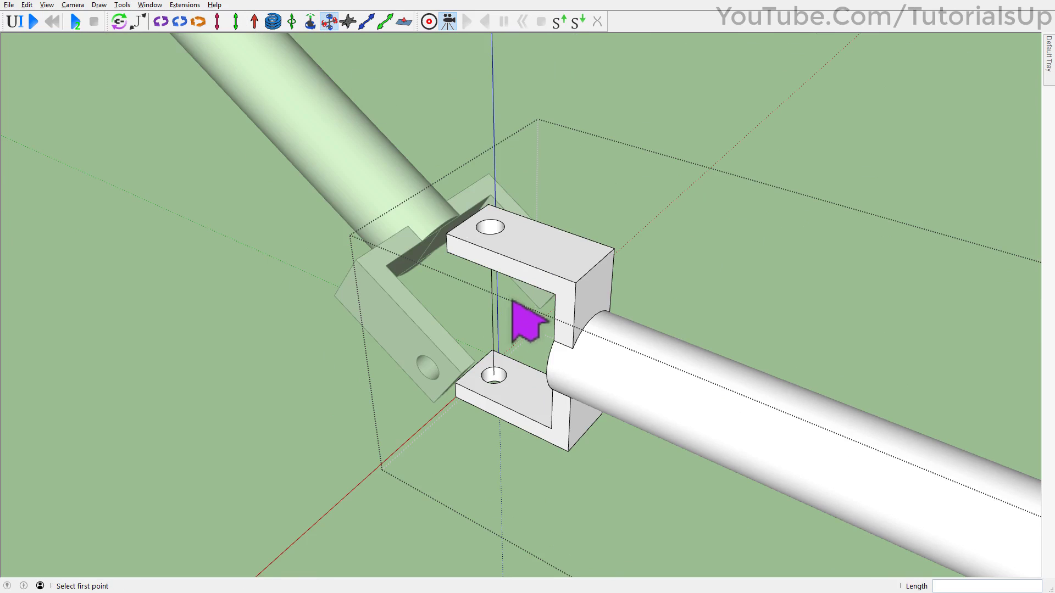
pyautogui.click(493, 294)
pyautogui.press('space')
pyautogui.press('Escape')
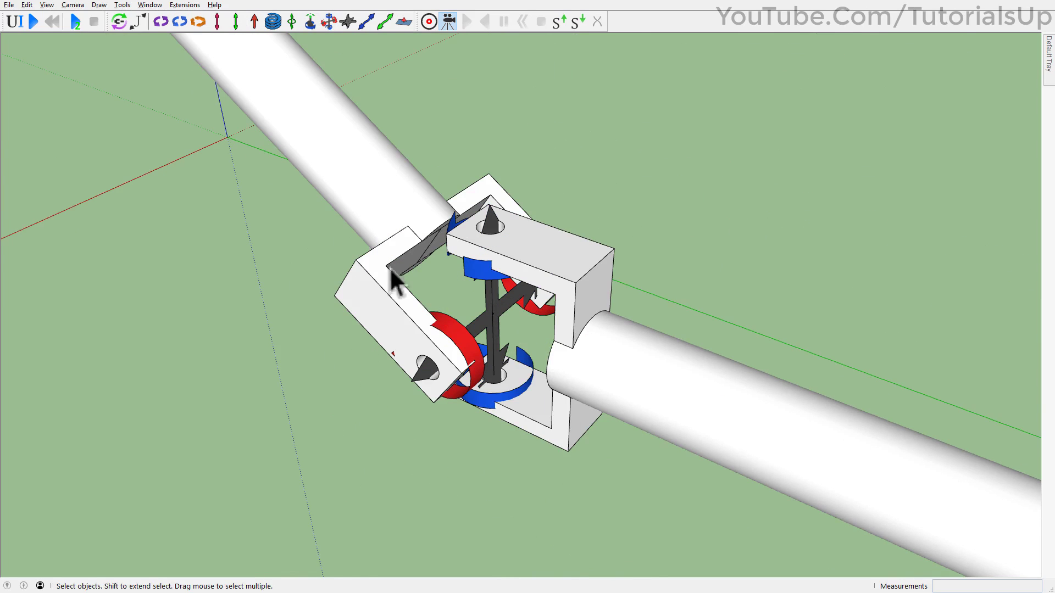
# - Connect the propeller body to the Universal joint at the propeller-side yoke
pyautogui.keyDown('shift'); pyautogui.click(405, 306); pyautogui.keyUp('shift')
pyautogui.scroll(-6, 434, 346)
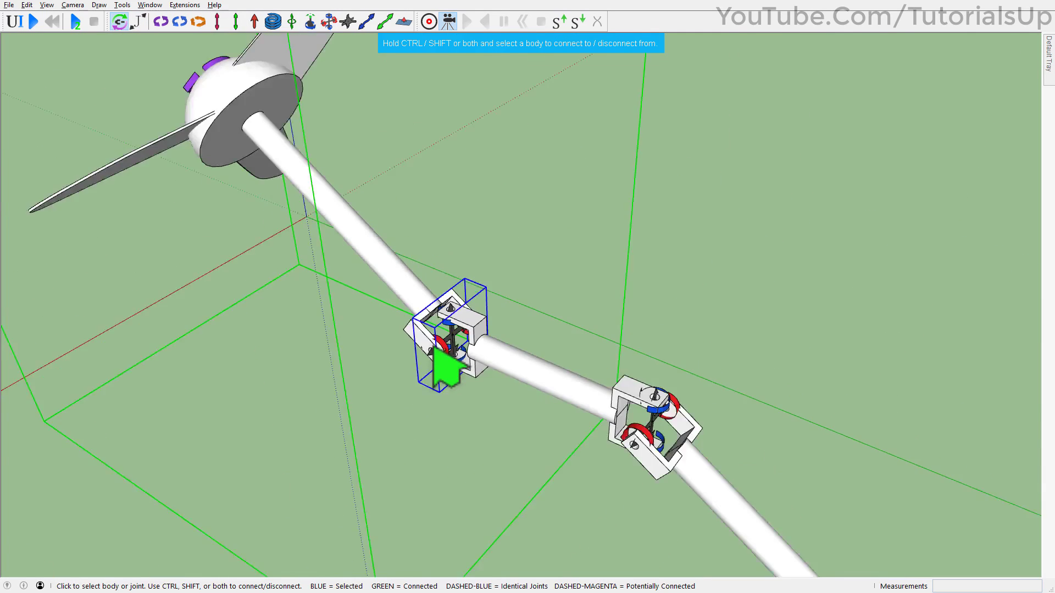
pyautogui.moveTo(433, 348); pyautogui.dragTo(676, 428, button='middle')
pyautogui.press('space')
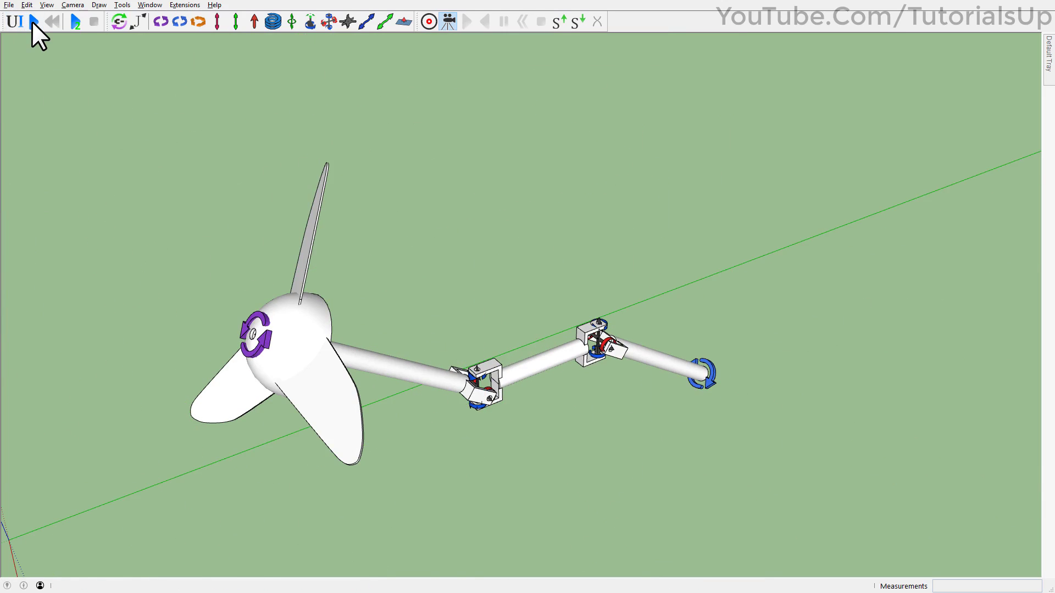
# - Run the simulation of the Universal-joint propeller shaft and reset it to inspect the joints at both yokes
pyautogui.click(33, 21)
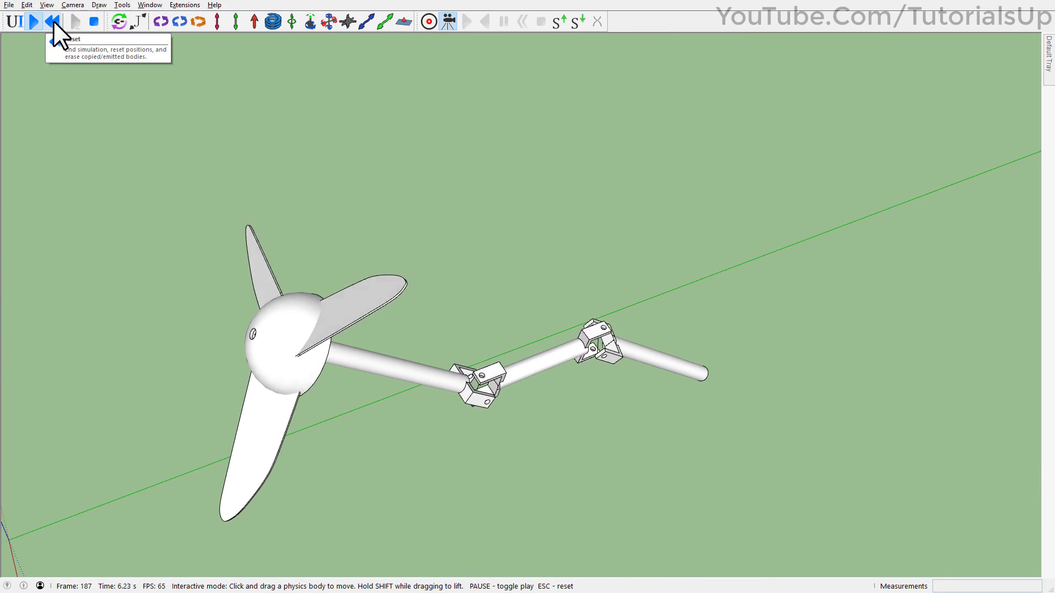
pyautogui.click(53, 22)
pyautogui.scroll(5, 474, 349)
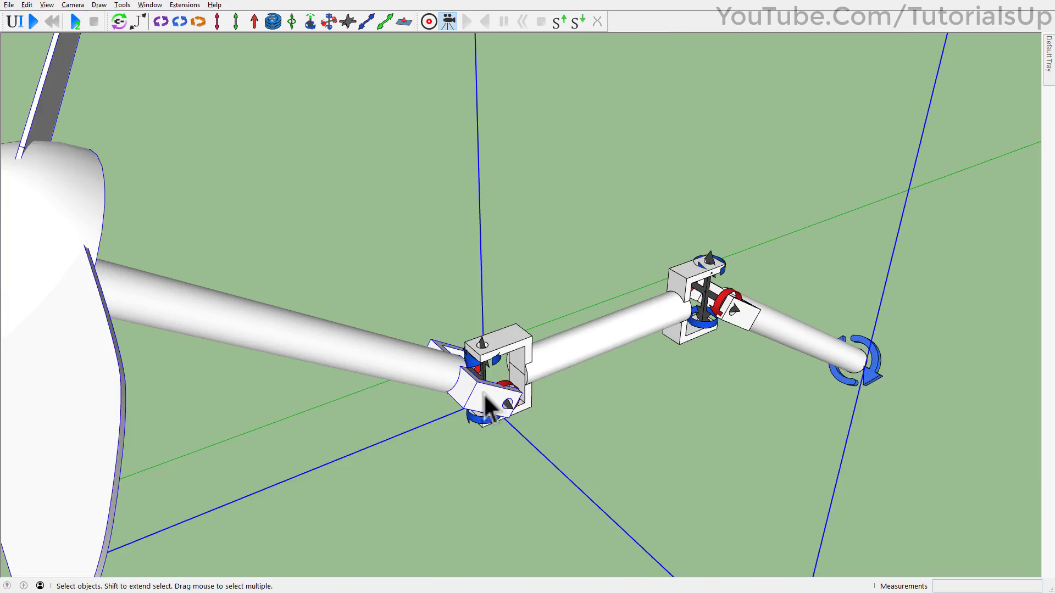
pyautogui.moveTo(483, 390); pyautogui.dragTo(278, 395, button='middle')
pyautogui.moveTo(426, 366); pyautogui.dragTo(352, 330, button='middle')
# - Set the MSPhysics joint algorithm to Accurate and the solver model to Iterative 64 Passes
pyautogui.click(17, 22)
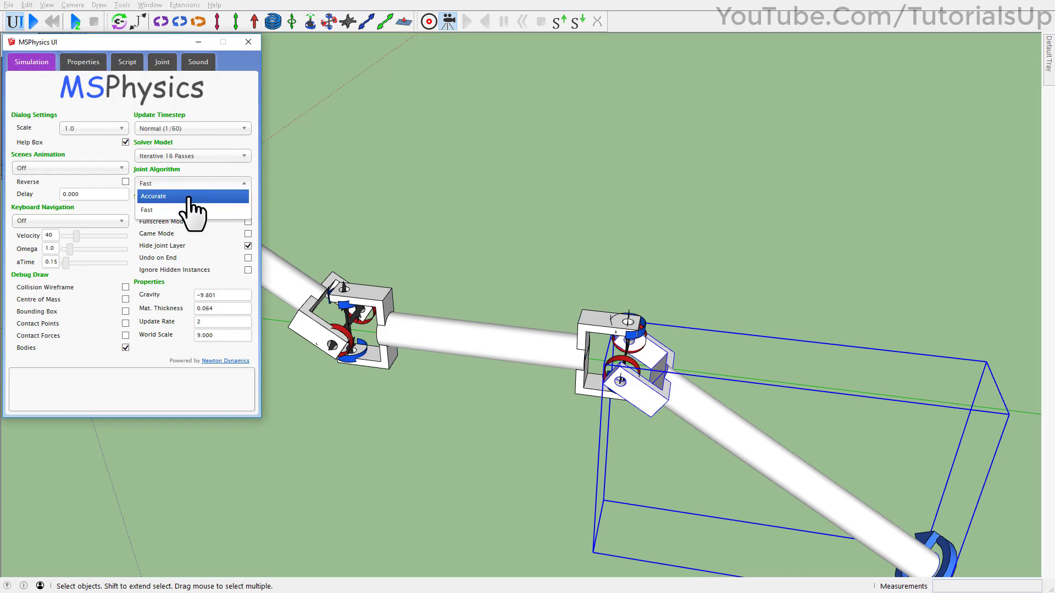
pyautogui.click(188, 197)
pyautogui.scroll(-5, 427, 216)
pyautogui.moveTo(426, 216); pyautogui.dragTo(769, 313, button='middle')
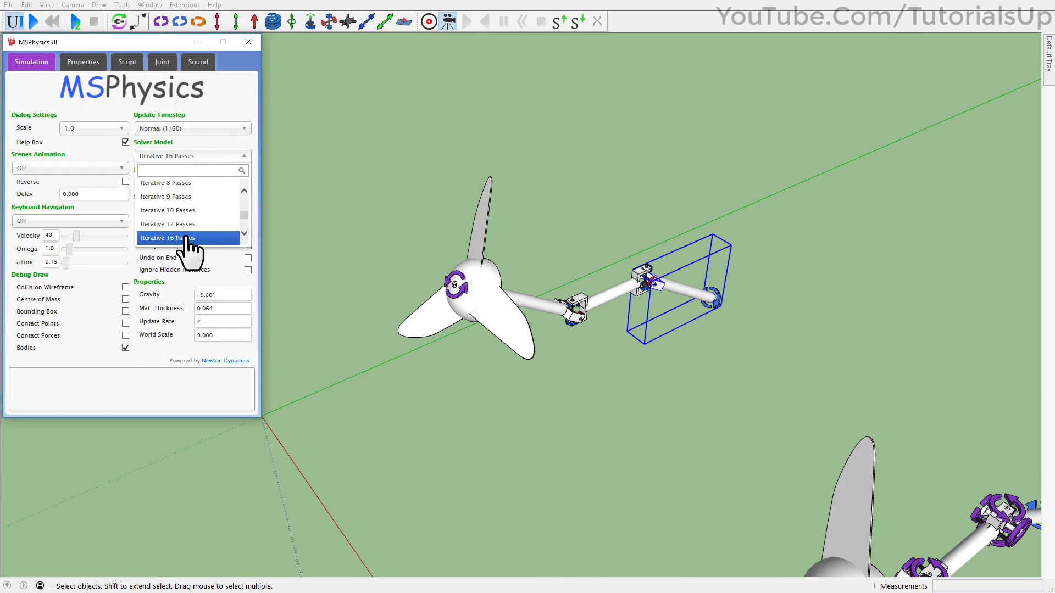
pyautogui.press('space')
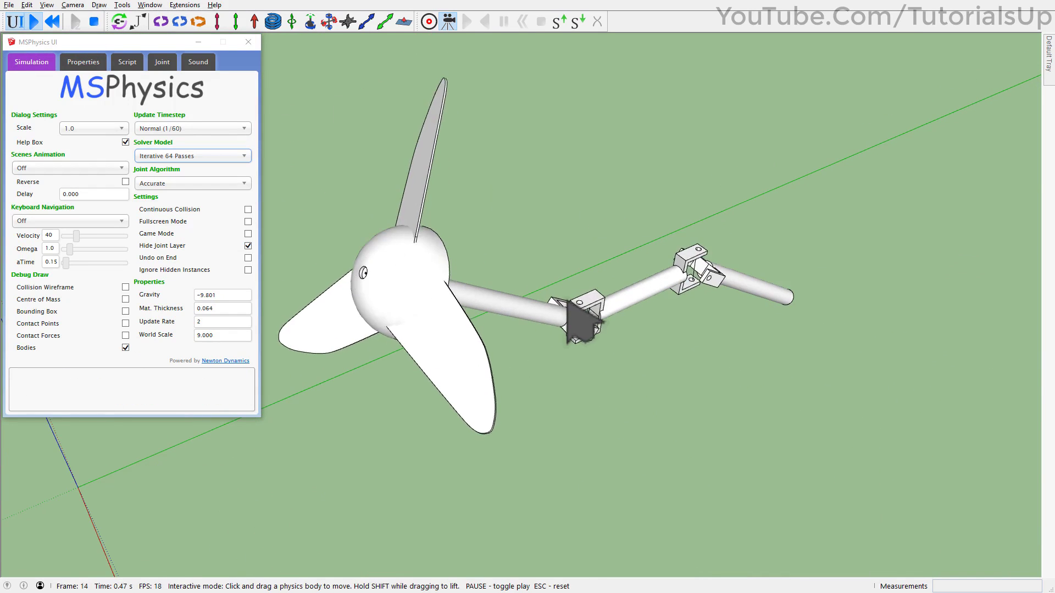
# - Examine the propeller and both yoke connections from several angles in the running simulation, and close the MSPhysics settings window
pyautogui.scroll(4, 575, 285)
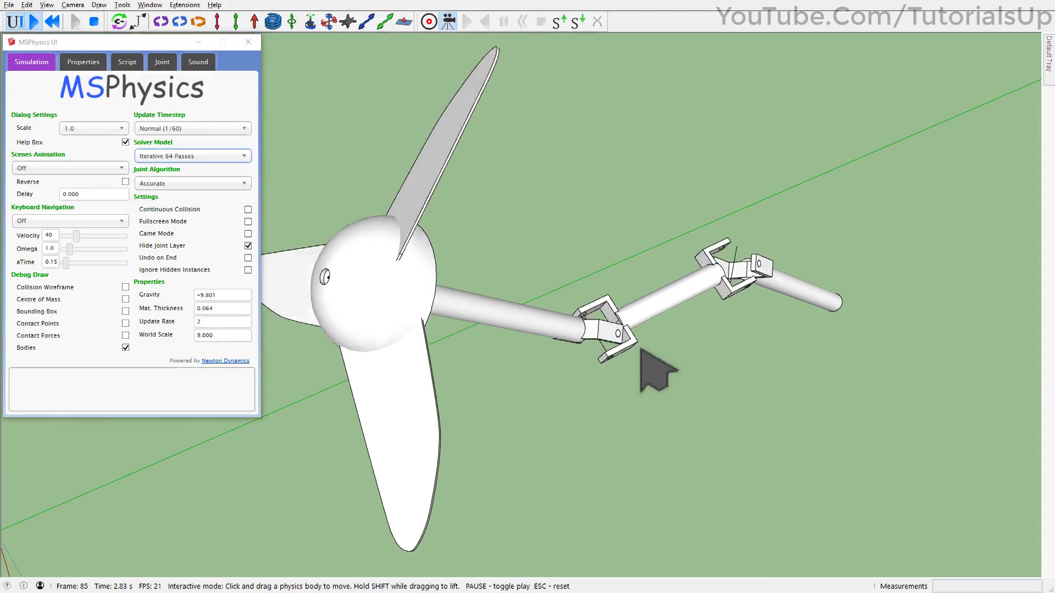
pyautogui.moveTo(616, 329); pyautogui.dragTo(517, 336, button='middle')
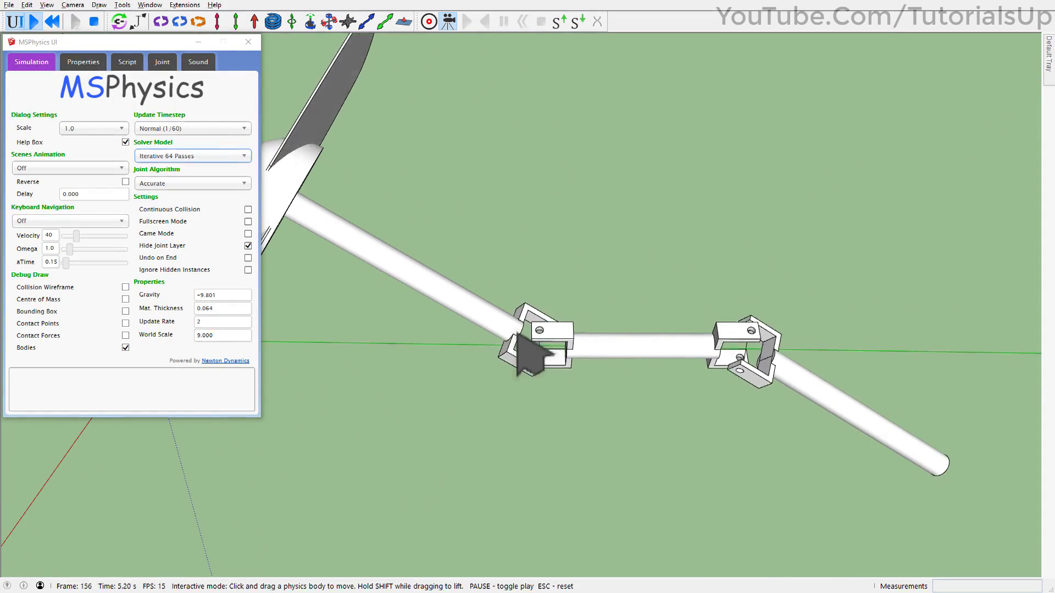
pyautogui.scroll(-3, 657, 360)
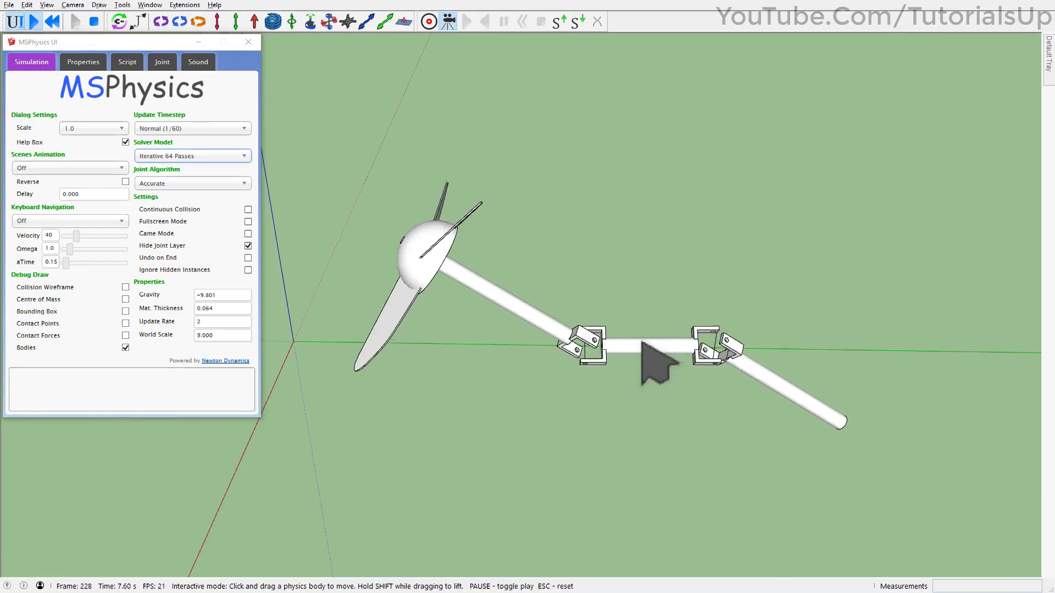
pyautogui.moveTo(657, 361); pyautogui.dragTo(574, 313, button='middle')
pyautogui.scroll(4, 596, 282)
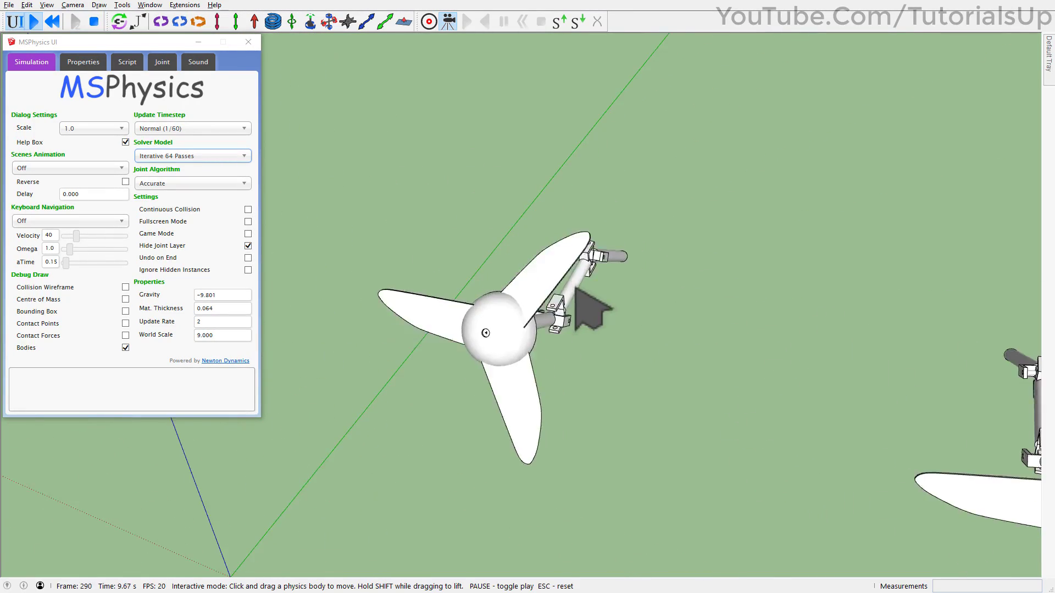
pyautogui.moveTo(467, 286); pyautogui.dragTo(105, 220, button='middle')
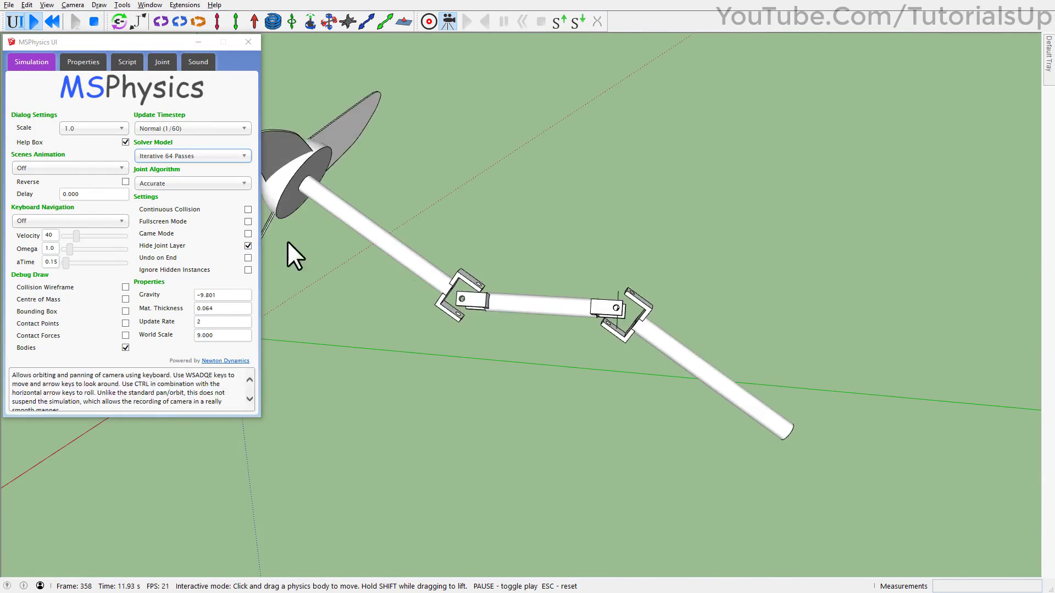
pyautogui.scroll(6, 471, 291)
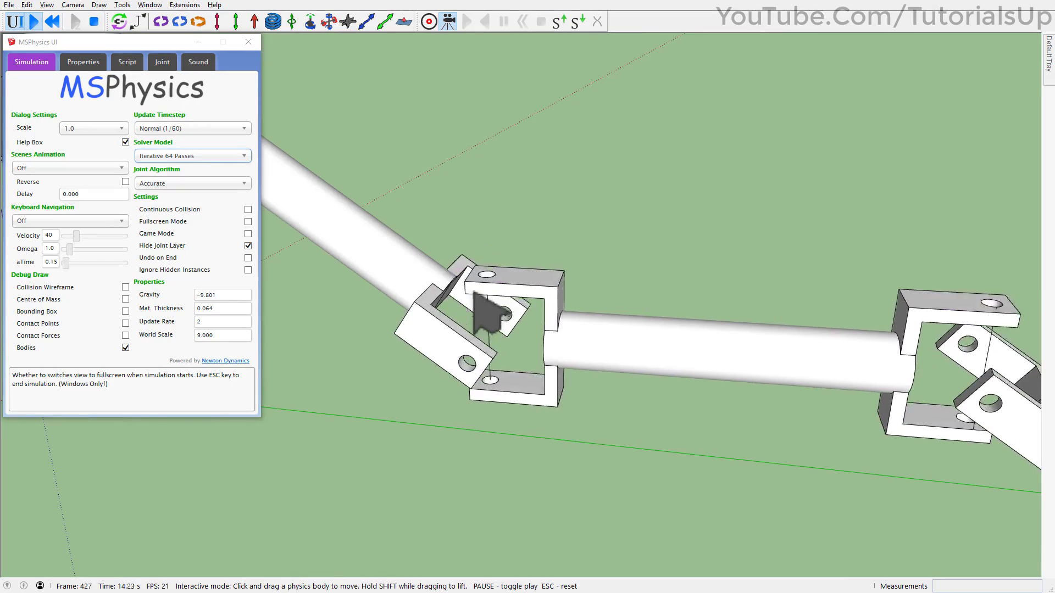
pyautogui.scroll(-3, 484, 311)
pyautogui.moveTo(484, 312); pyautogui.dragTo(467, 259, button='middle')
pyautogui.scroll(-2, 509, 294)
pyautogui.click(249, 42)
pyautogui.moveTo(517, 297); pyautogui.dragTo(487, 278, button='middle')
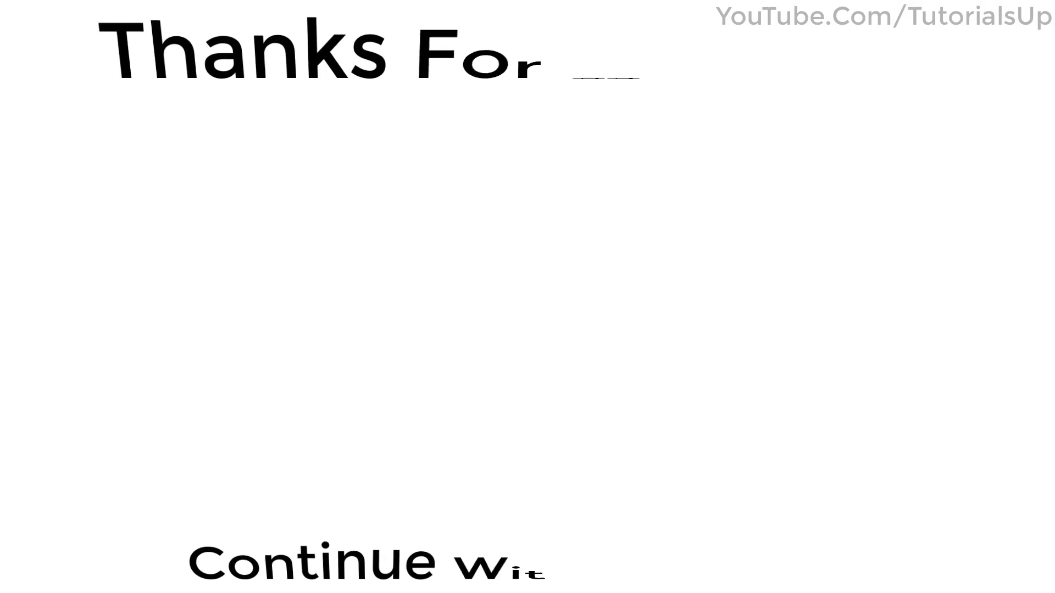